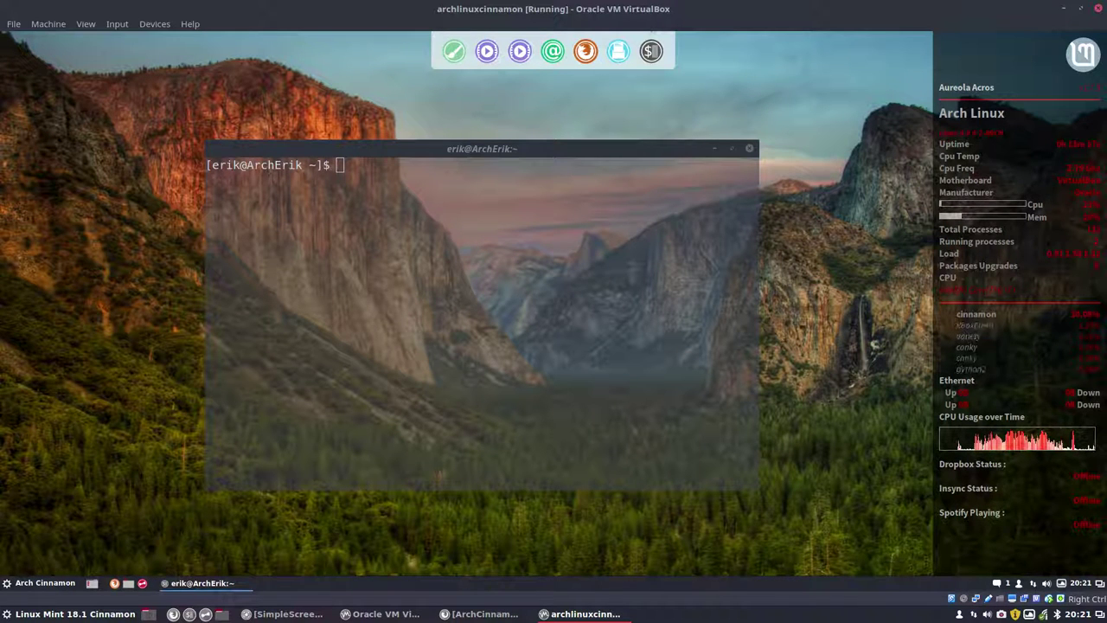
Close the terminal window and switch the virtual machine to full-screen mode.
click(751, 152)
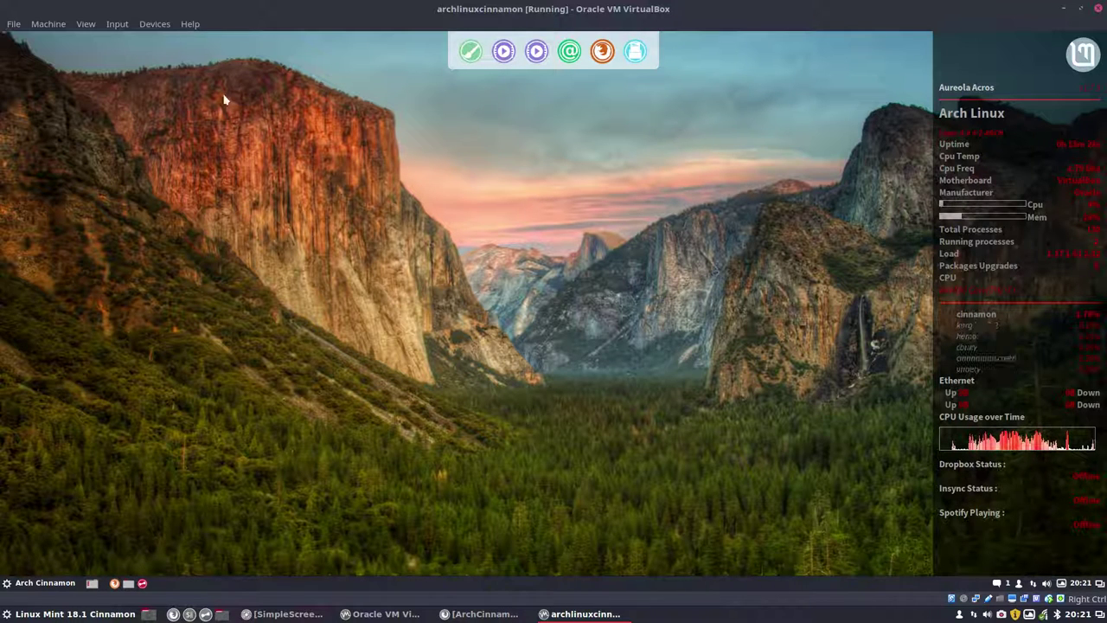
click(86, 24)
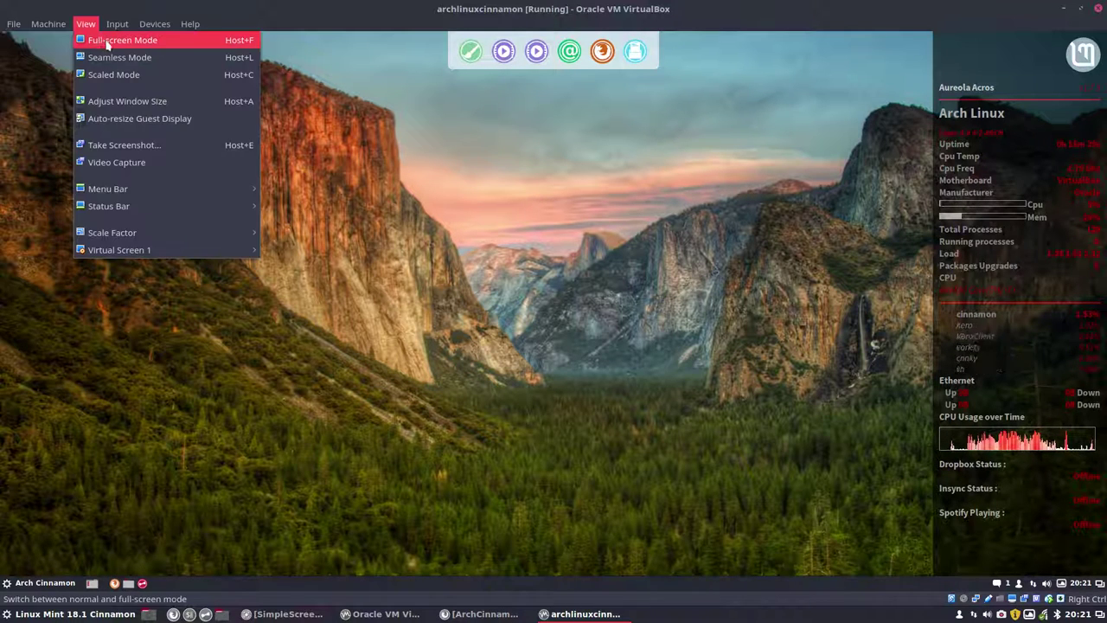
click(113, 39)
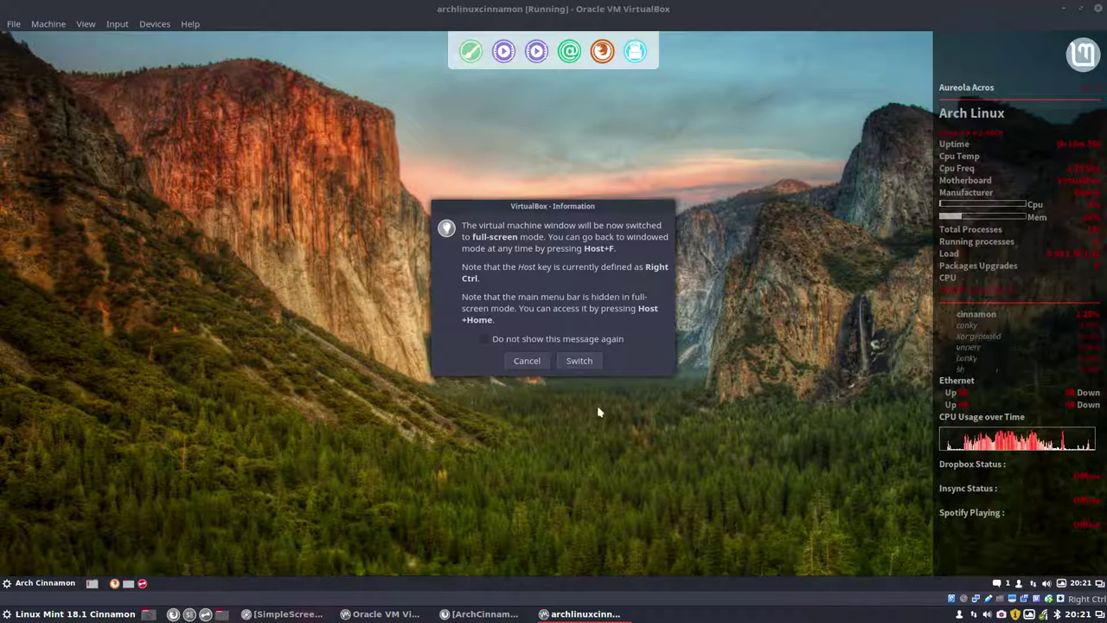
click(579, 361)
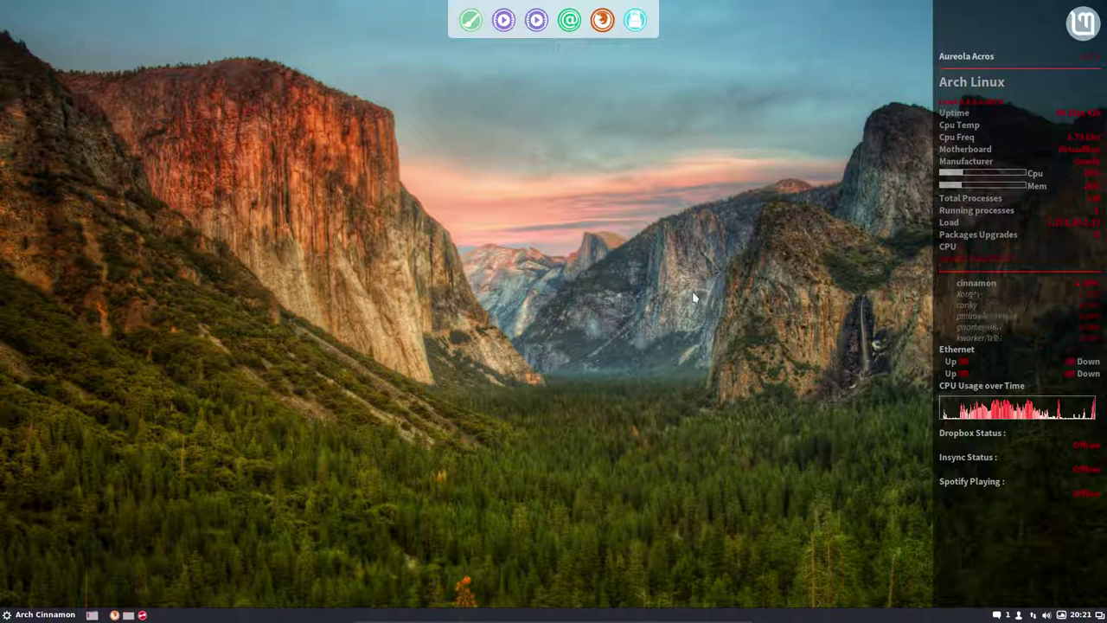
Open the bookmarked conky folder in the file manager, then open conky.conf for a brief look and close it.
click(128, 614)
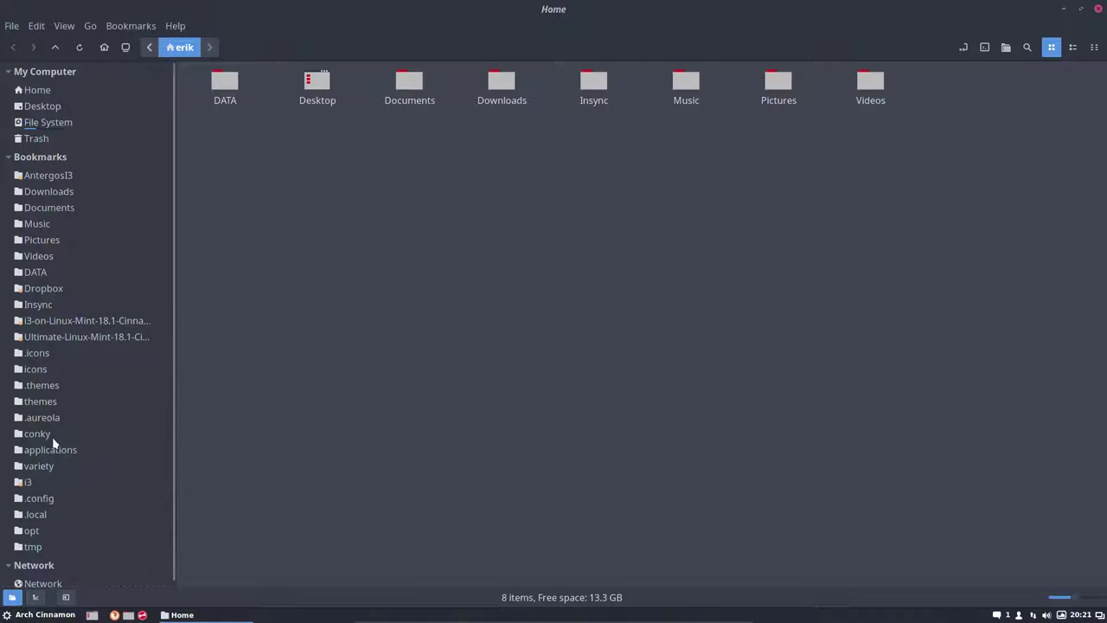
click(77, 435)
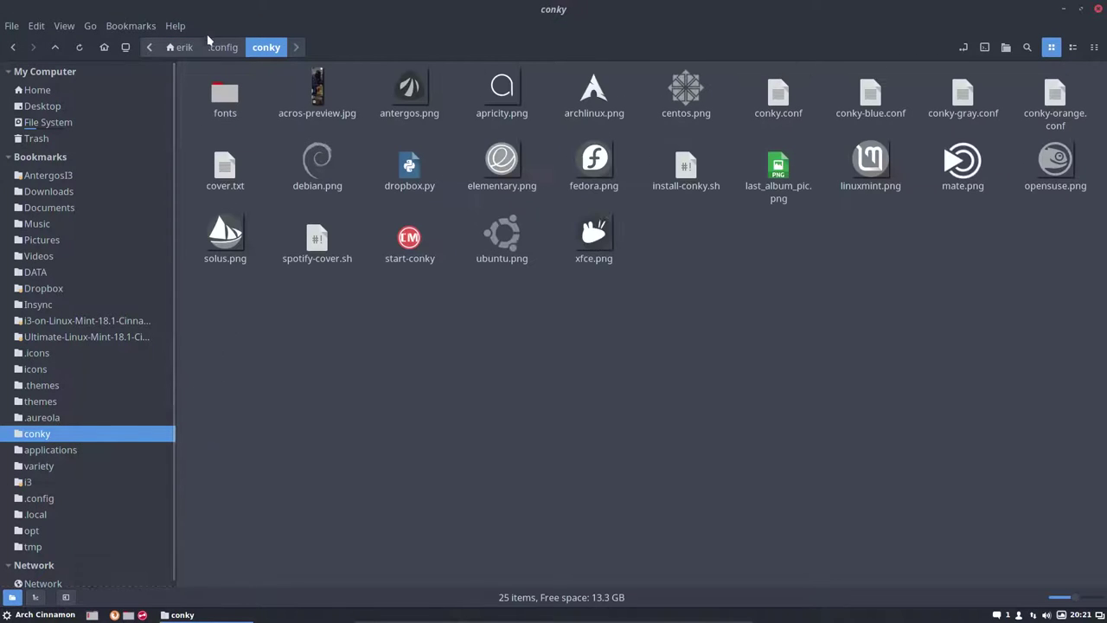
double_click(782, 95)
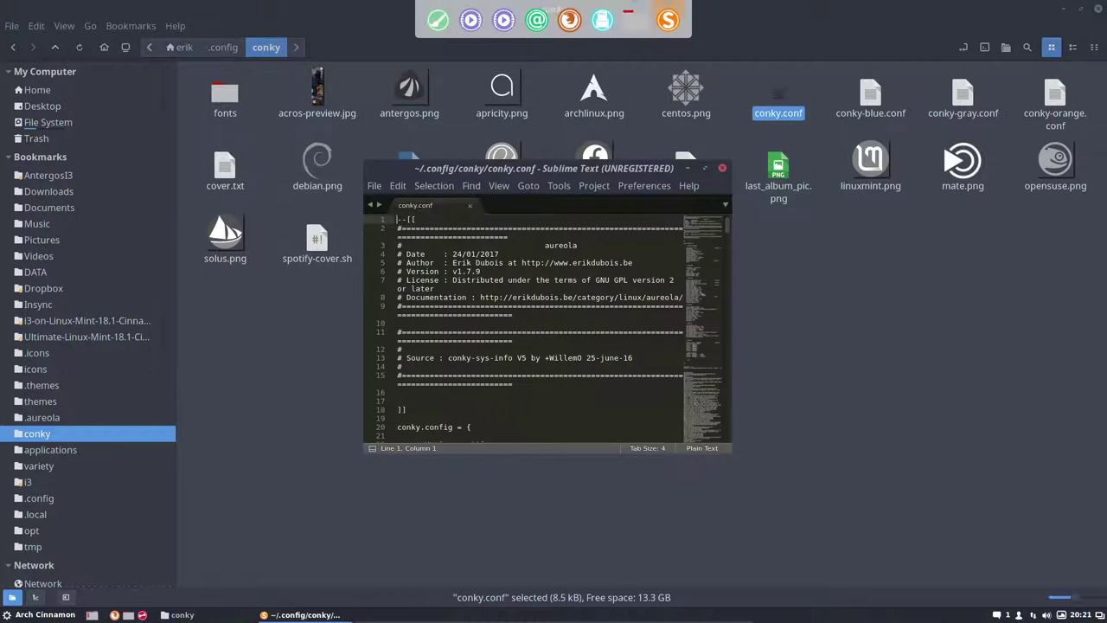
click(723, 168)
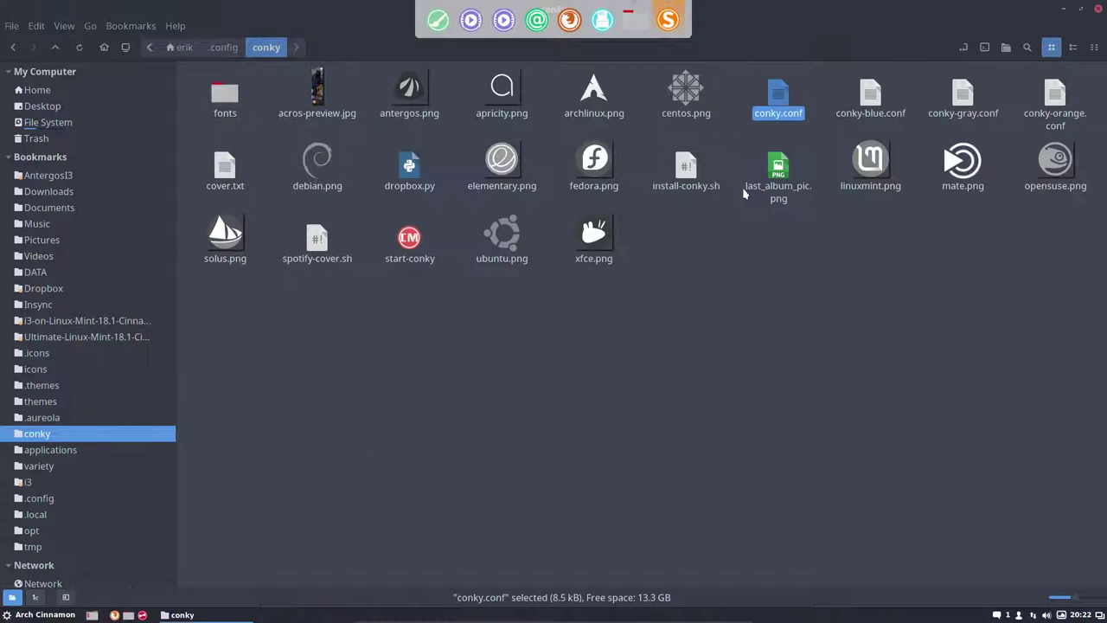
Rename conky.conf in the conky folder as conky-or.conf.
click(870, 94)
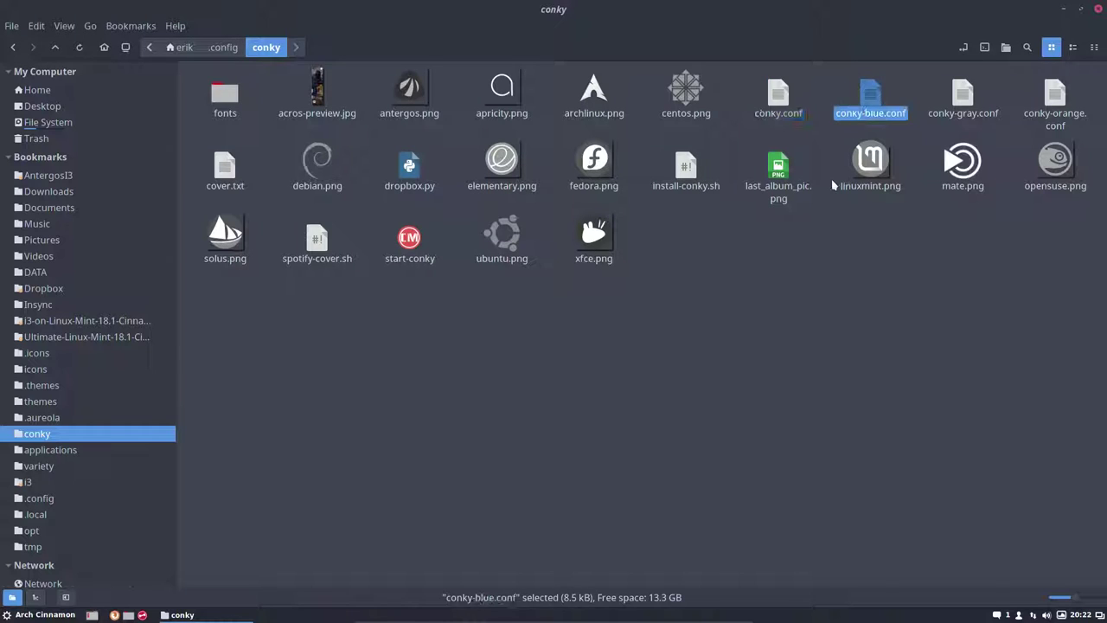
click(784, 99)
key(F2)
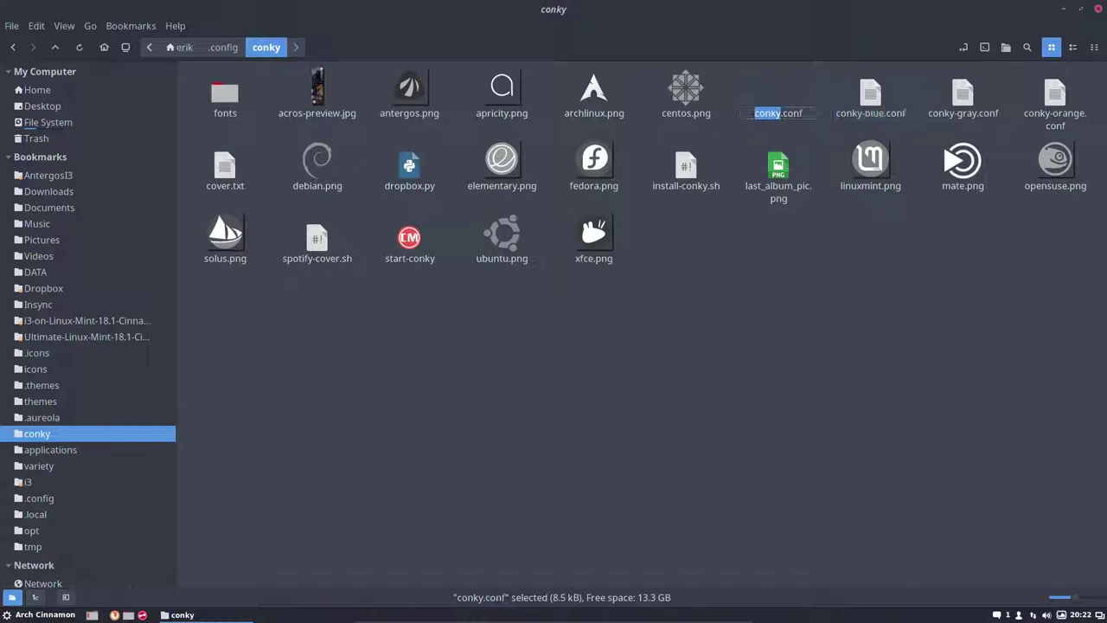
key(Right)
text(-or)
key(Return)
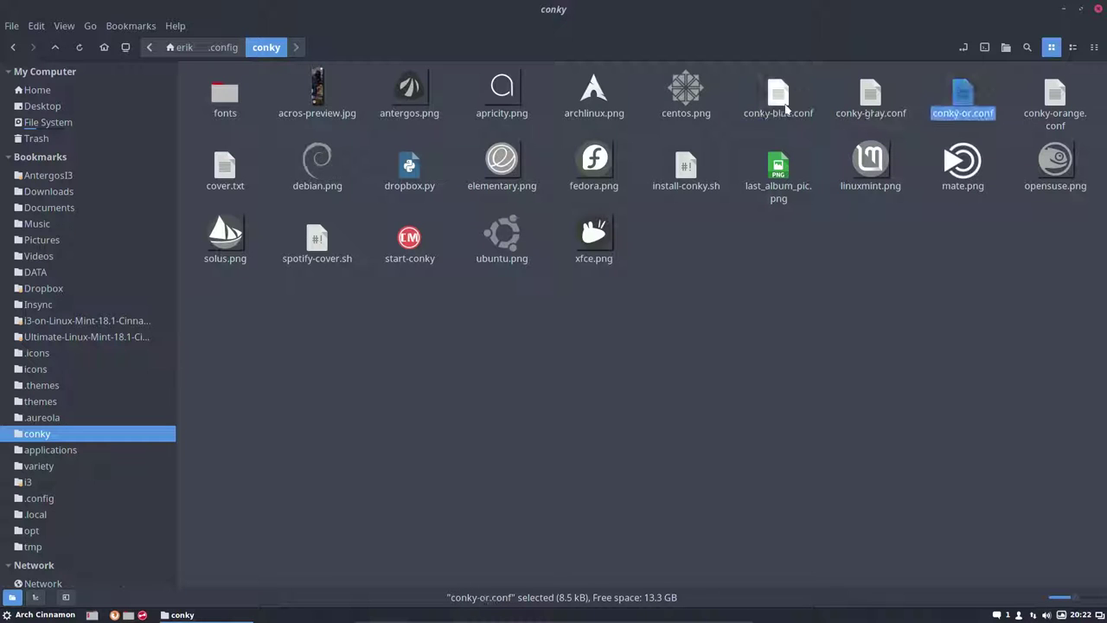
Rename conky-blue.conf as conky.conf.
click(774, 103)
key(F2)
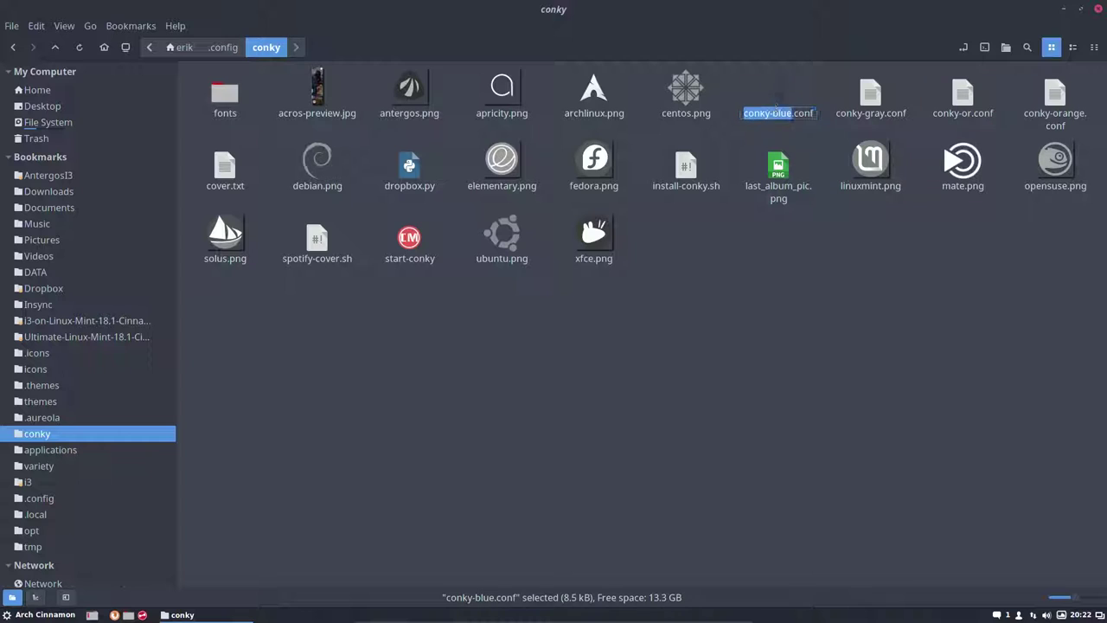
key(Right)
key(BackSpace)
key(BackSpace)
key(BackSpace)
key(BackSpace)
key(BackSpace)
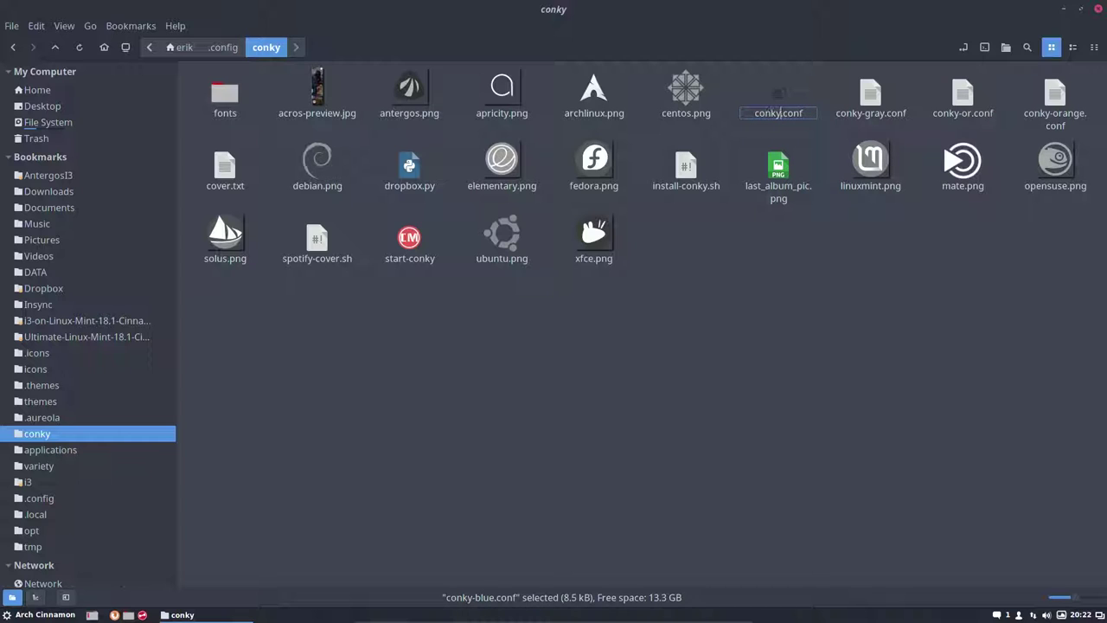
key(Return)
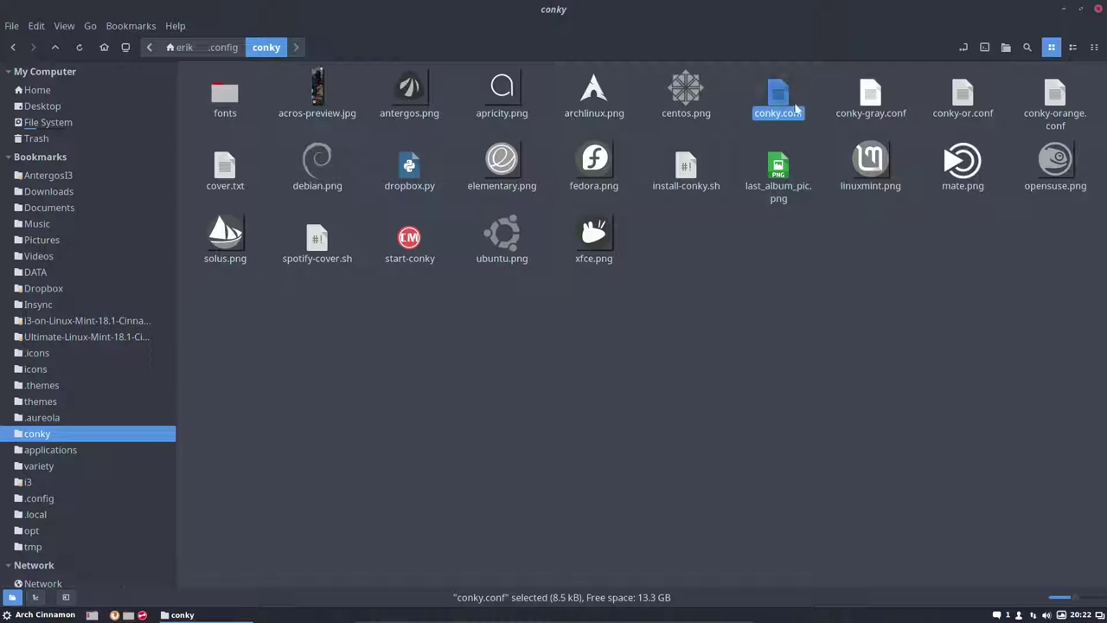
Open the new conky.conf in the text editor and save it without edits.
key(Return)
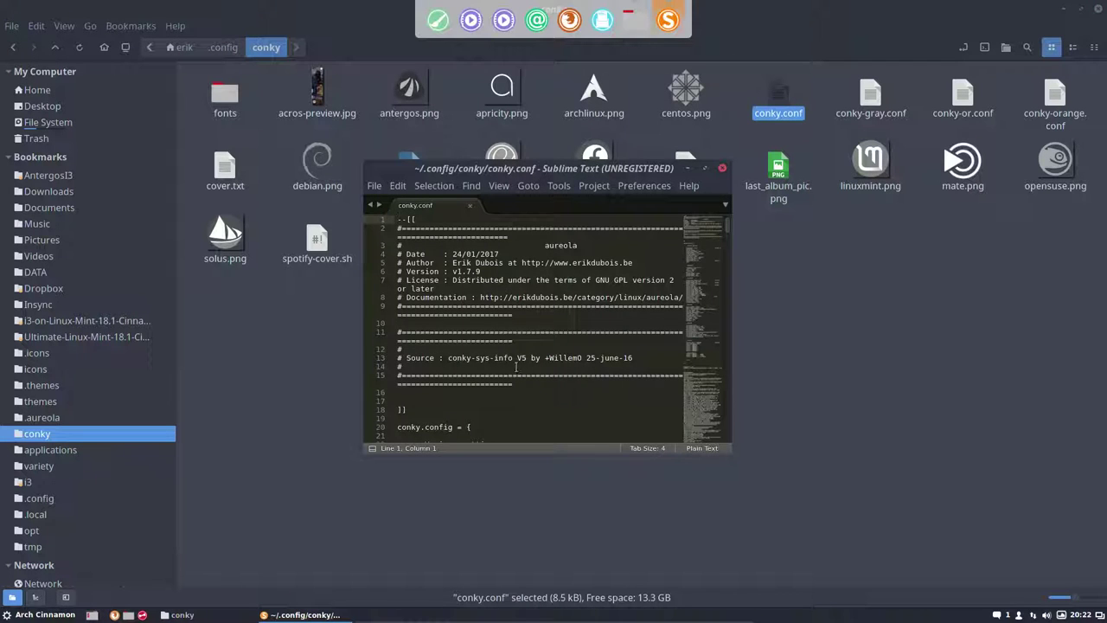
click(517, 366)
key(ctrl+s)
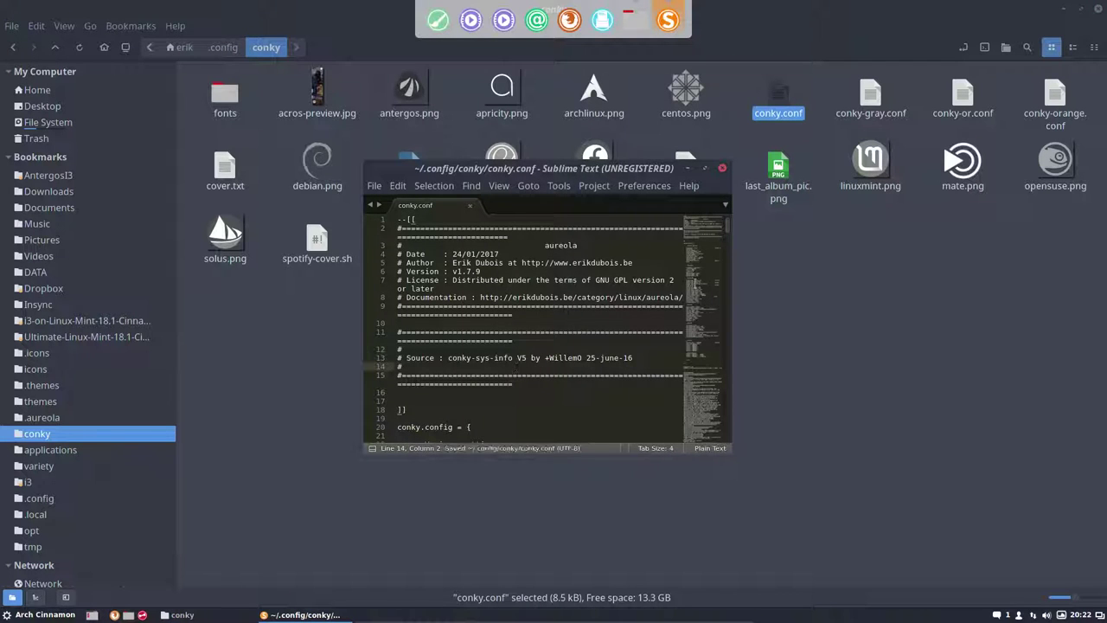
Minimize the file manager and tile the text editor to the left half so the Conky display is visible beside it.
click(1065, 10)
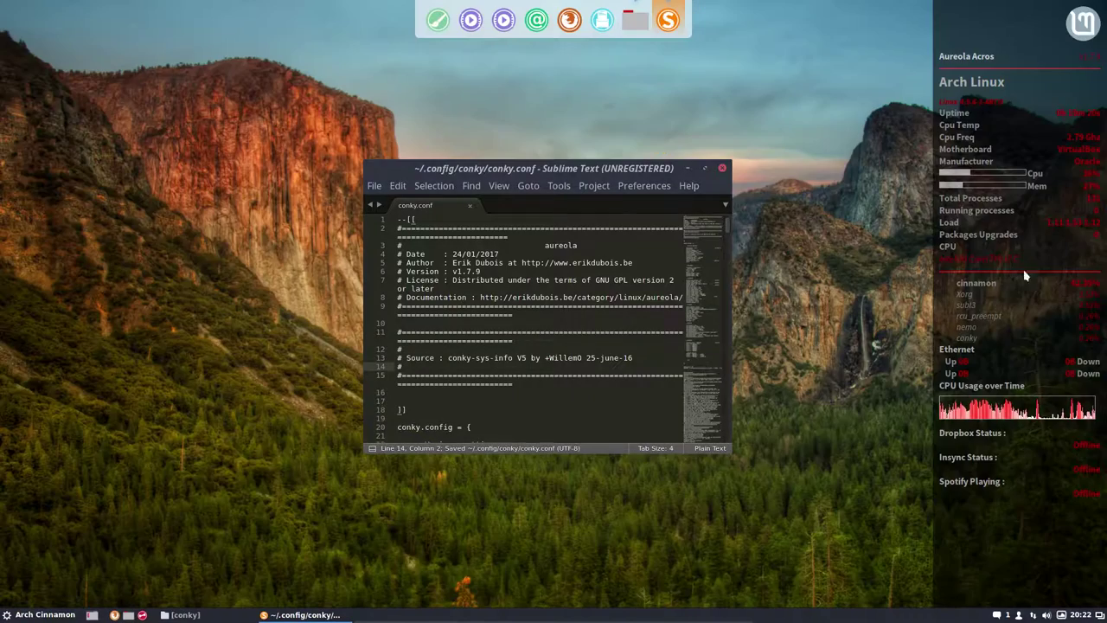
double_click(643, 168)
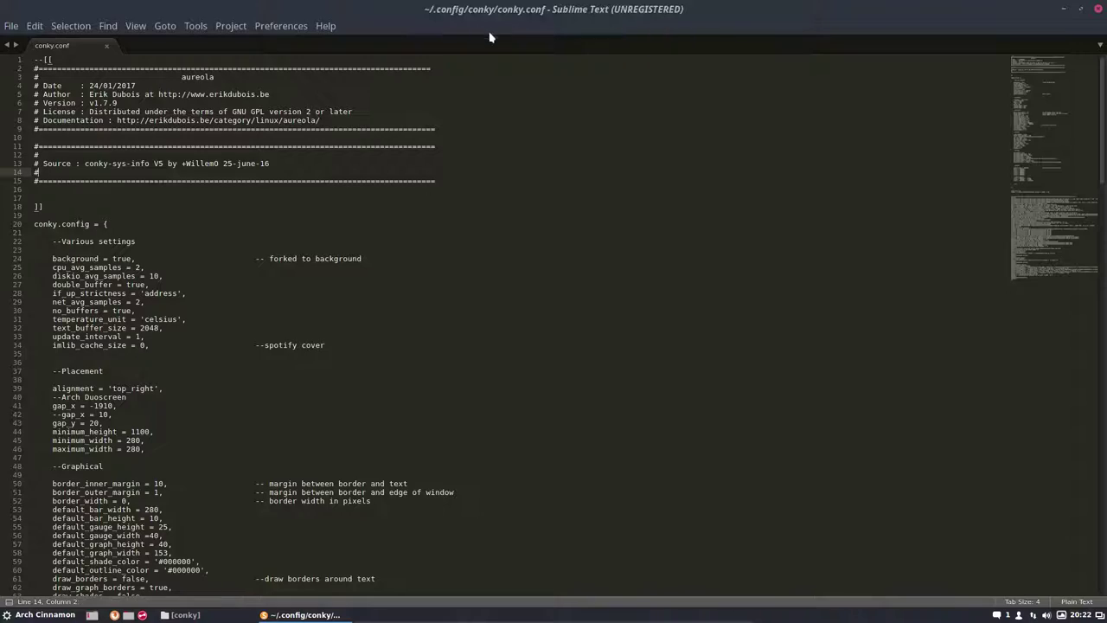
drag(500, 62, 2, 235)
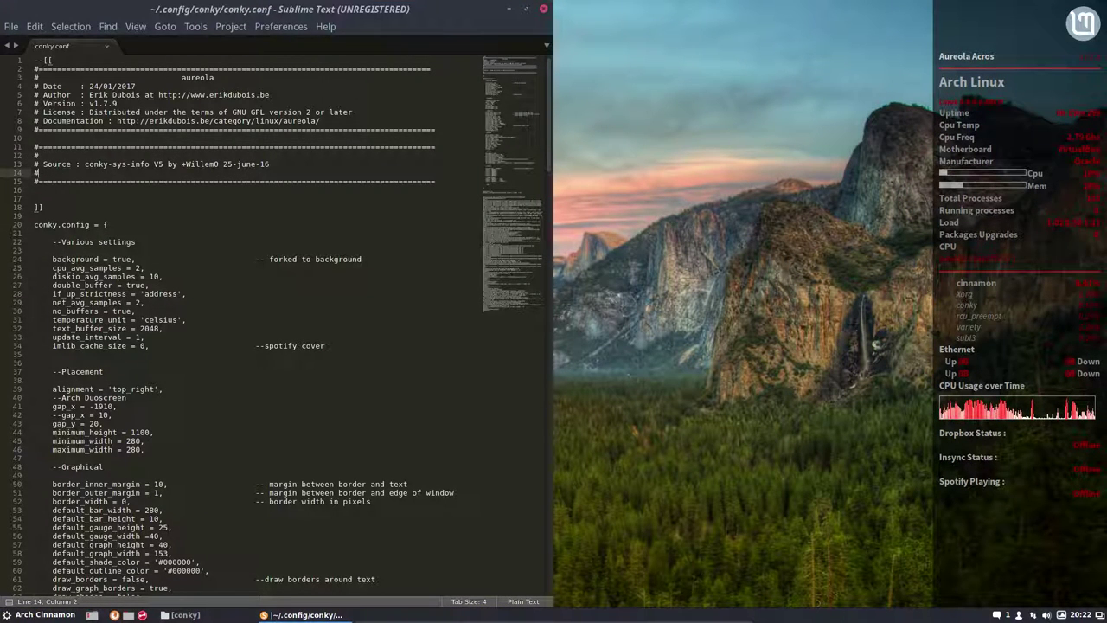
Save conky.conf once more with its contents unmodified.
click(188, 320)
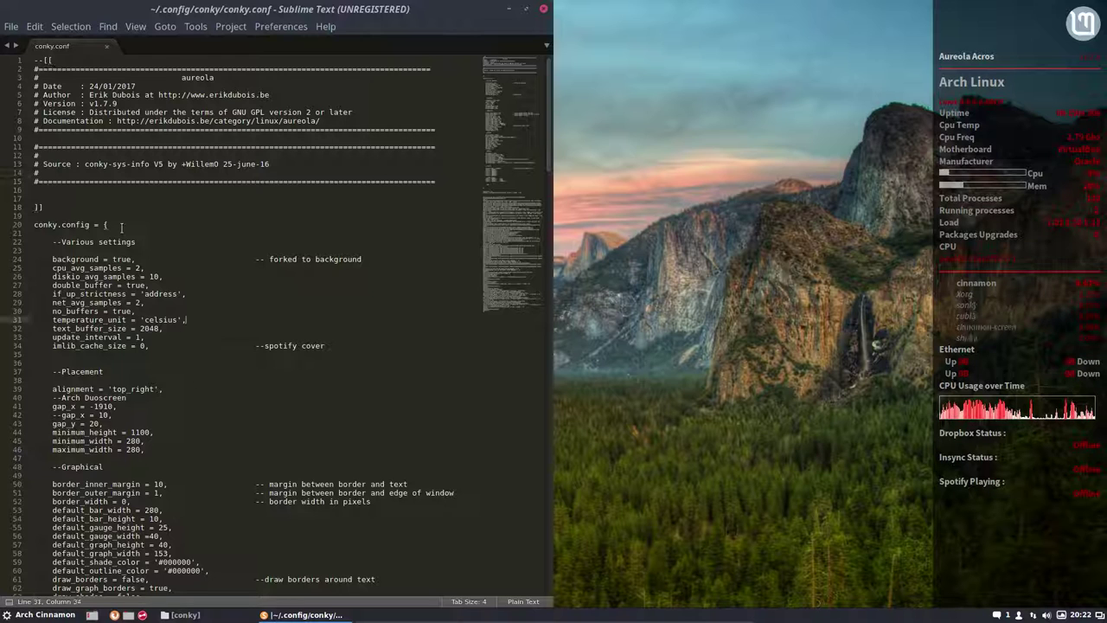
click(121, 227)
key(ctrl+s)
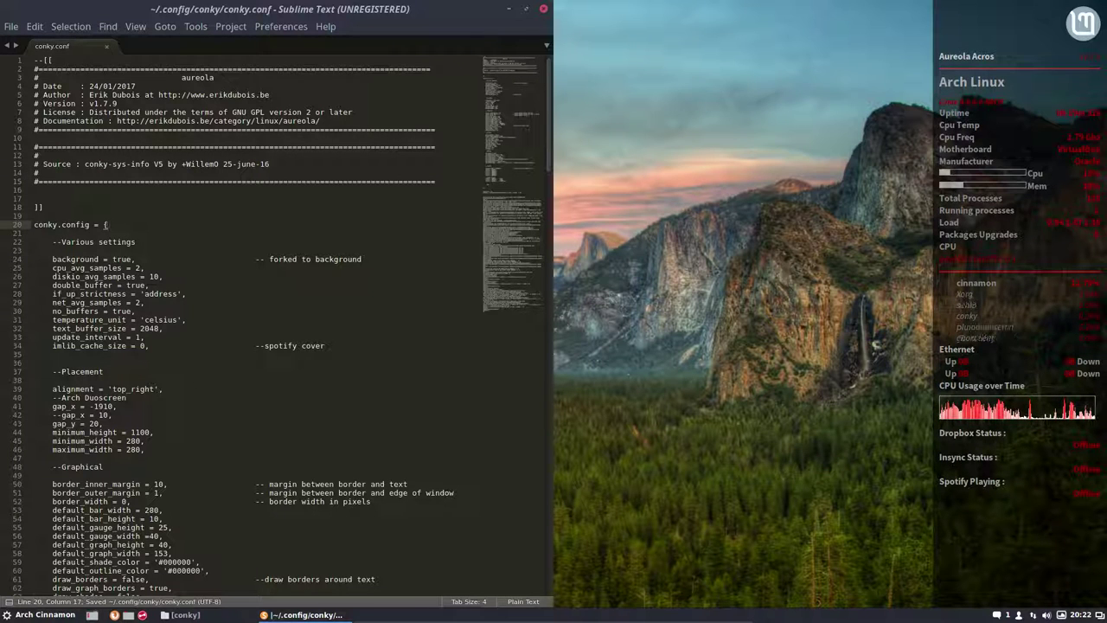
Insert a blank line below the Textual heading in conky.conf, save the file and decline the licence purchase offer.
scroll(143, 364, down, 12)
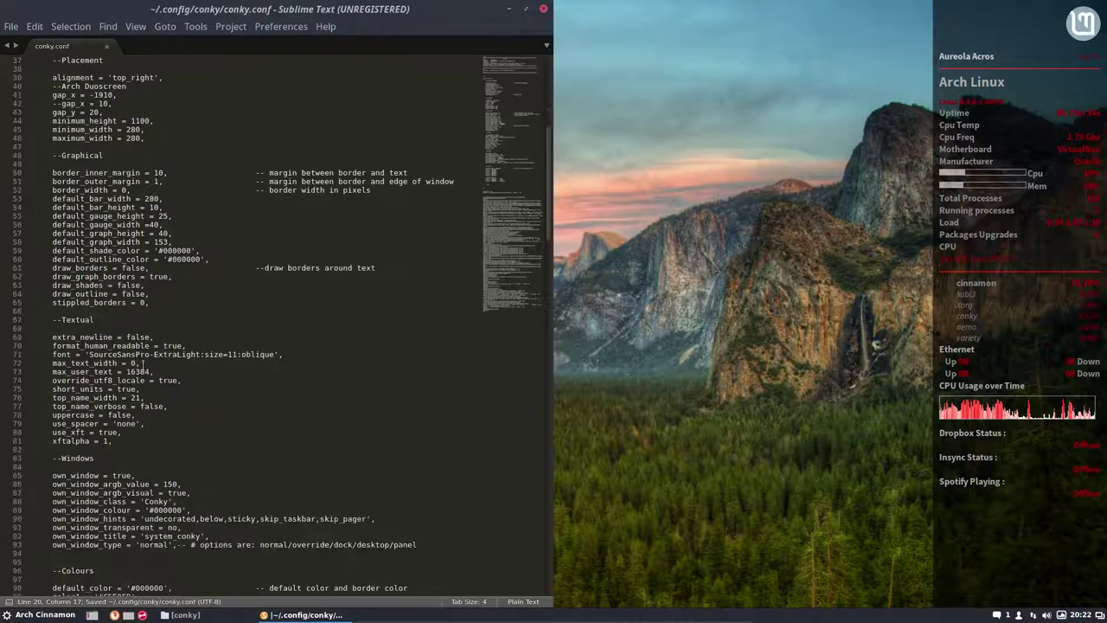
click(94, 328)
key(Return)
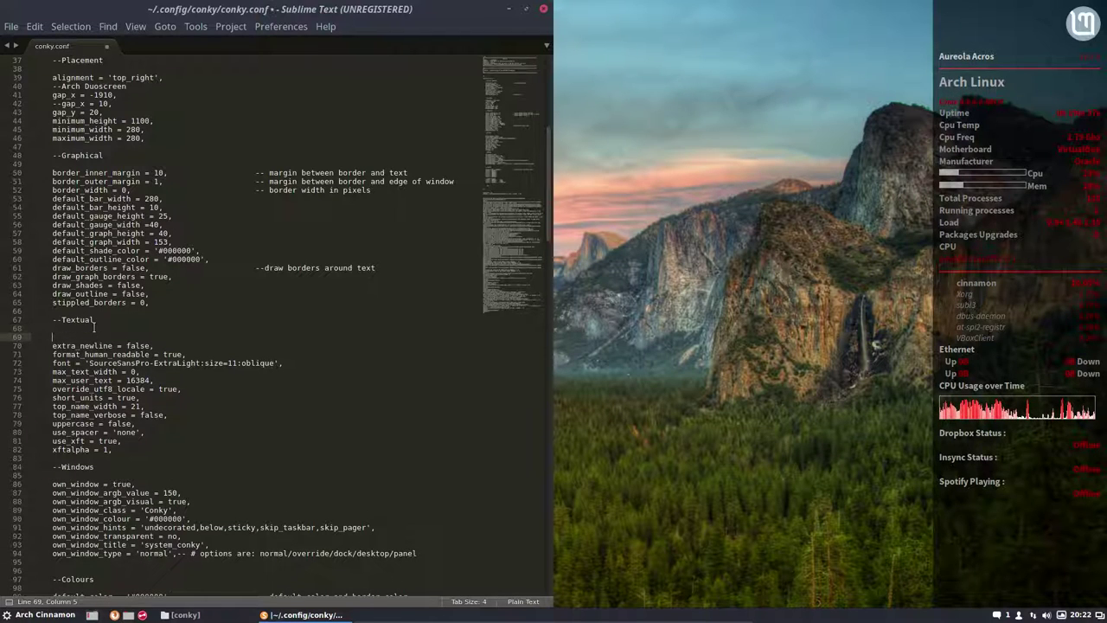
key(ctrl+s)
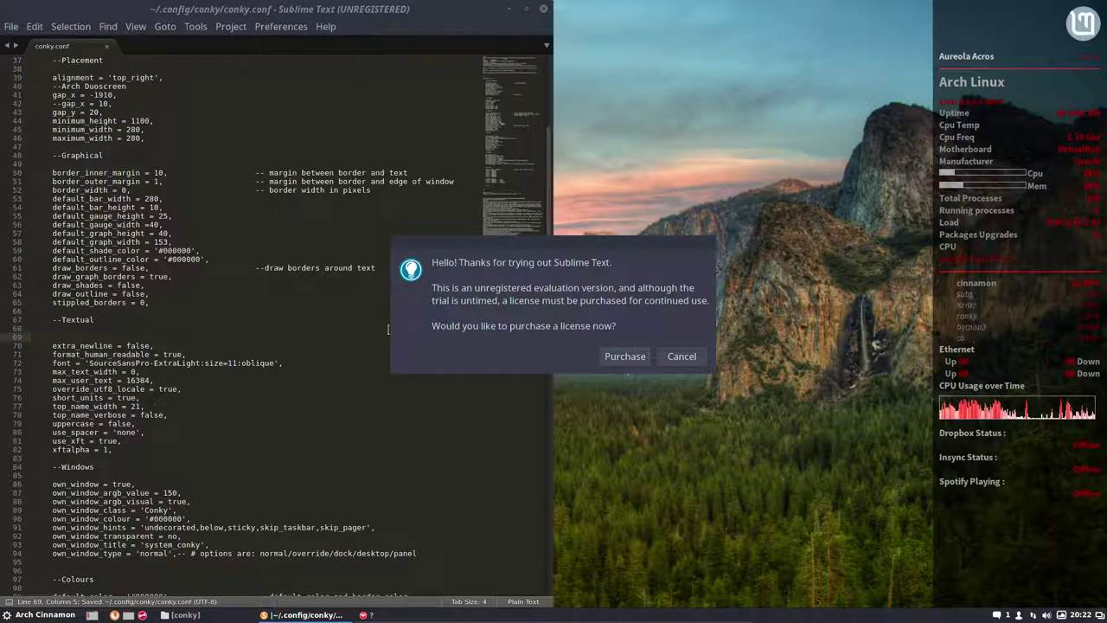
click(681, 357)
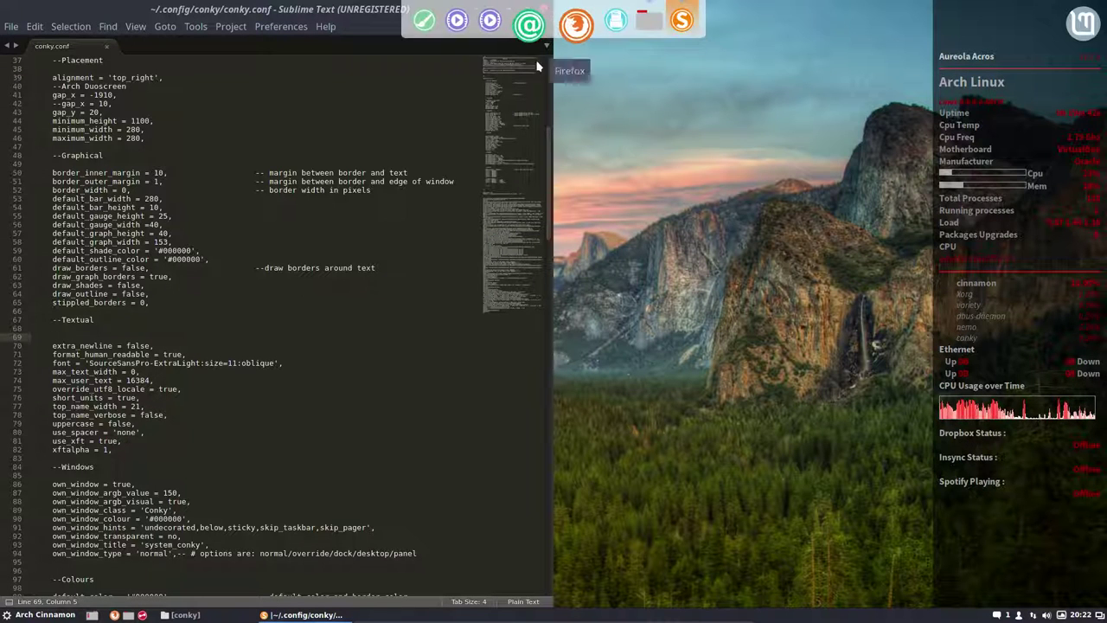
Close the text editor and check the renamed conky-or.conf and conky.conf files in the conky folder.
click(543, 10)
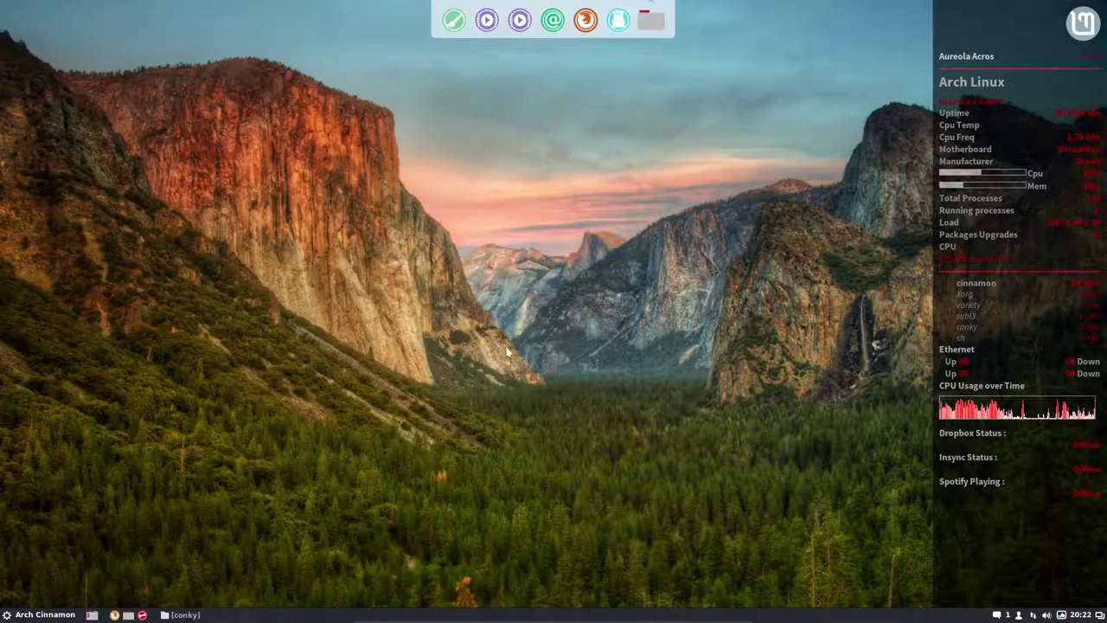
click(183, 614)
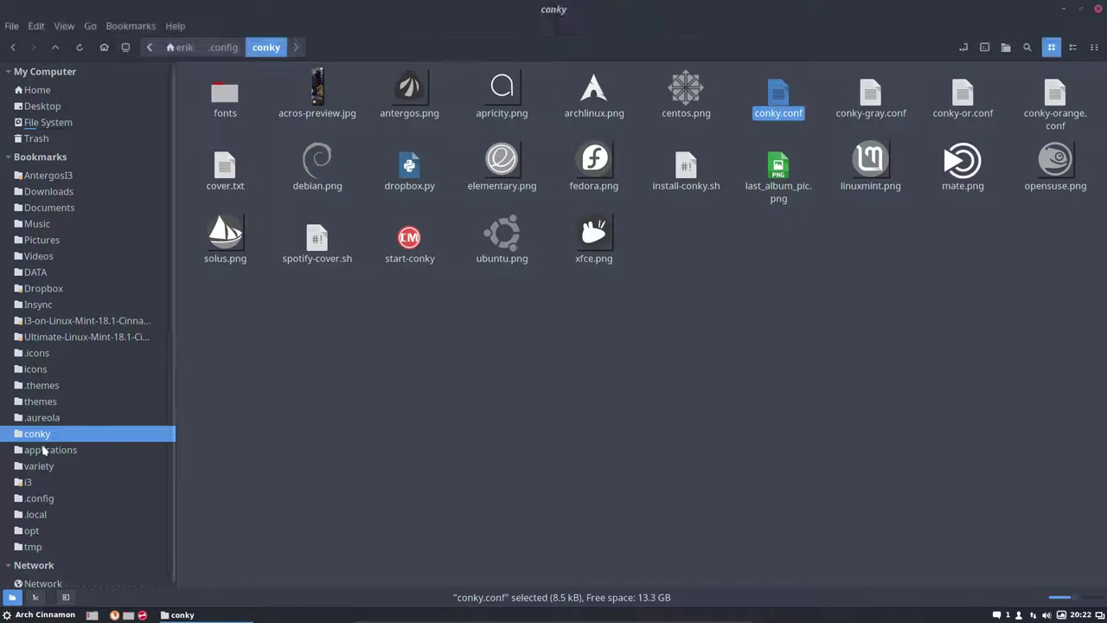
click(226, 47)
click(266, 48)
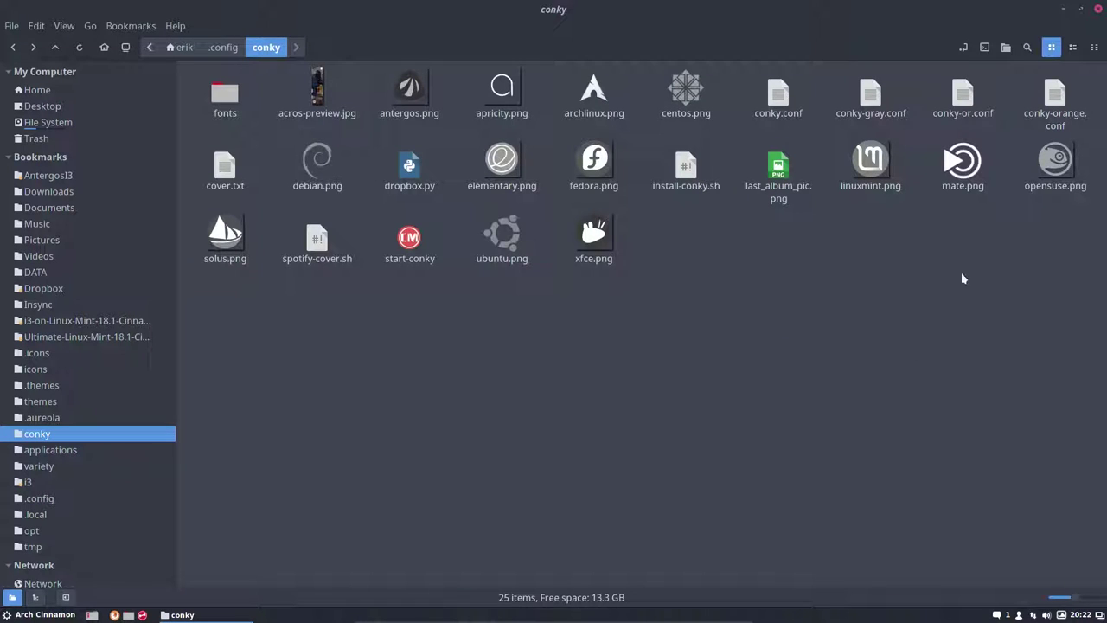
click(965, 97)
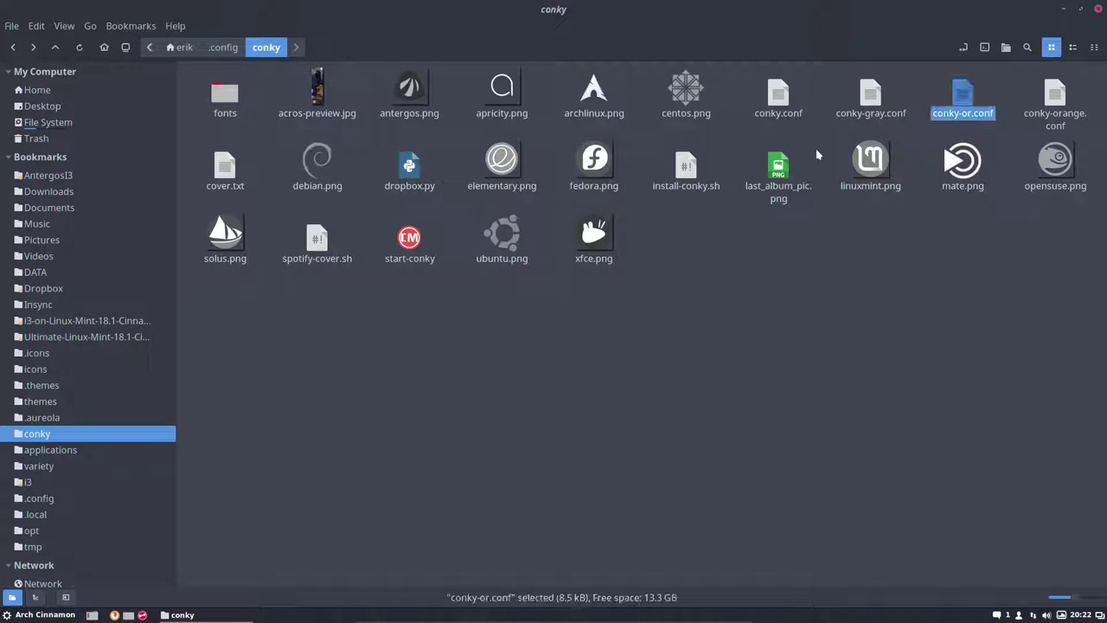
click(776, 97)
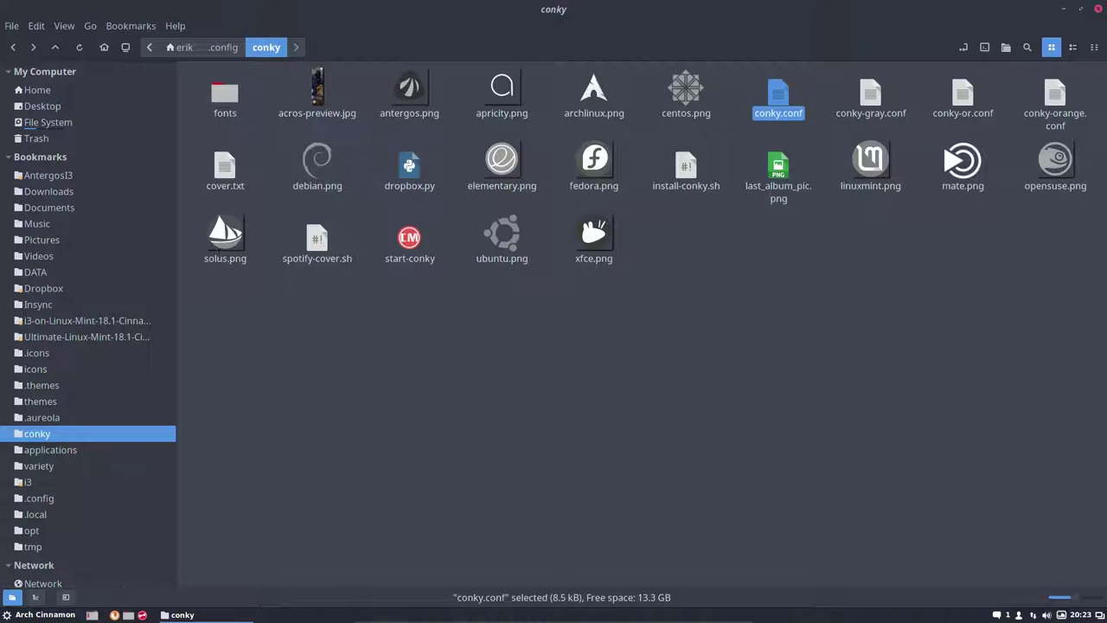
Reopen conky.conf in the text editor, look over its settings and close the file manager.
double_click(779, 95)
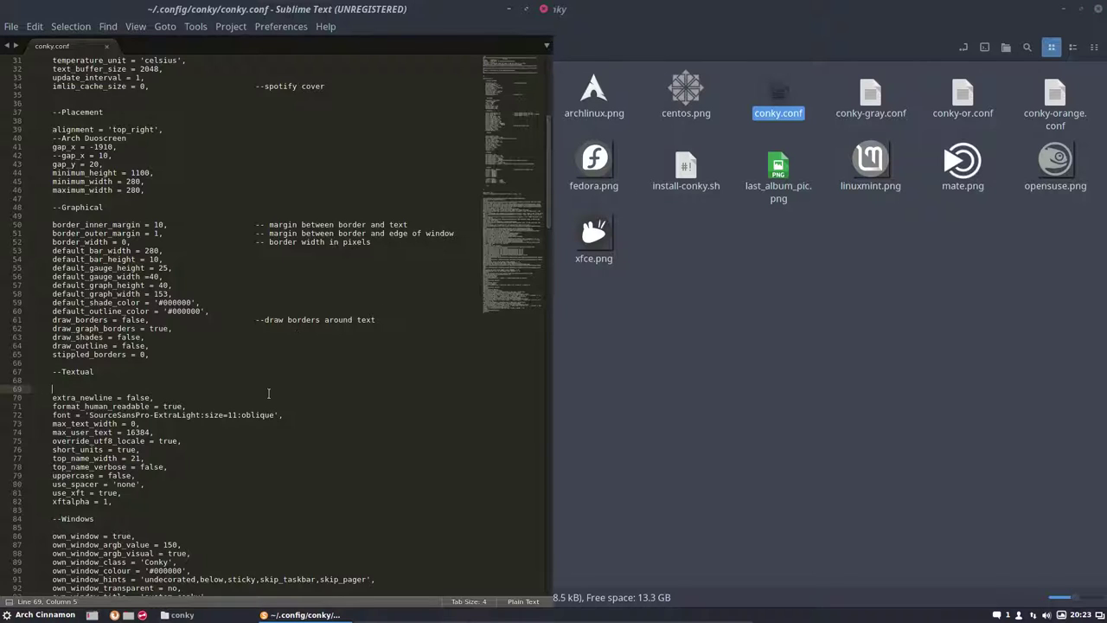
scroll(268, 394, down, 5)
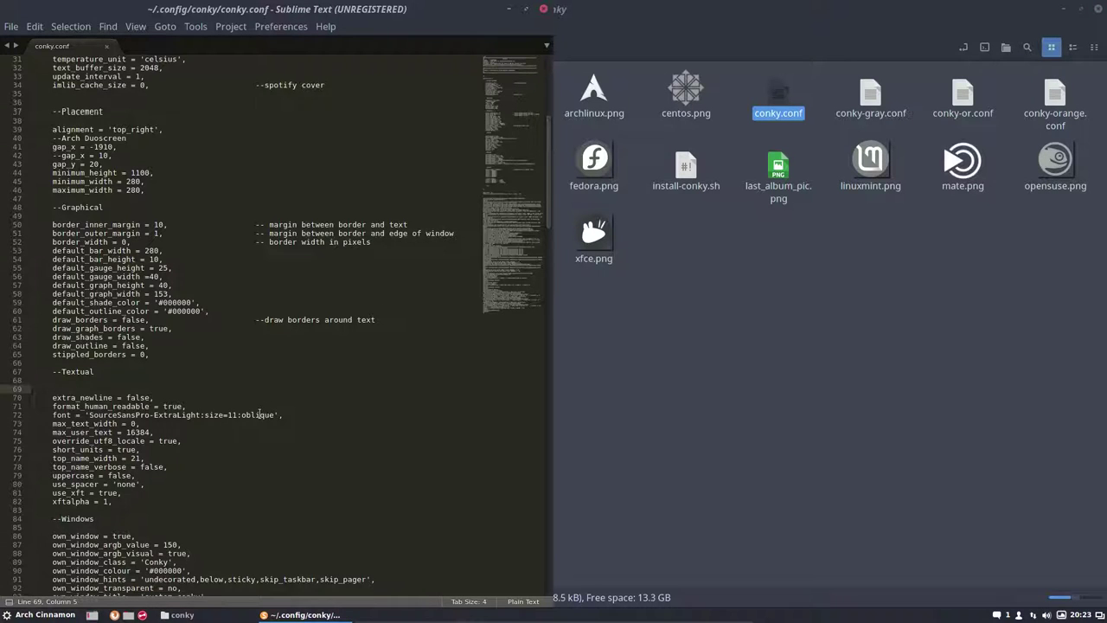
click(1097, 9)
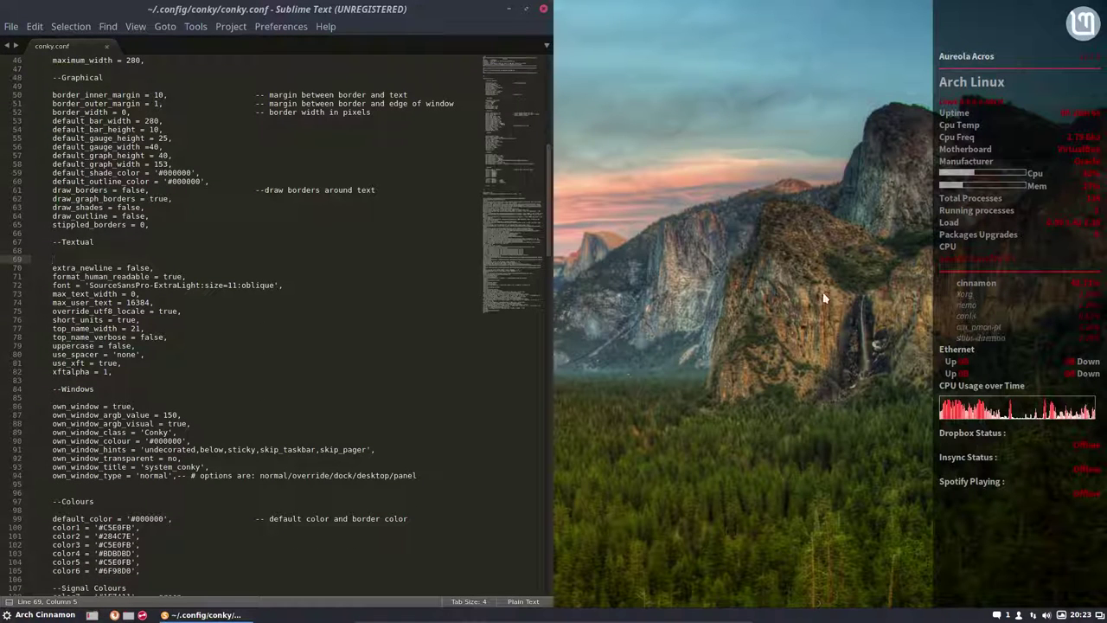
Restart Conky from a terminal by running killall conky and conky, and close the terminal.
key(ctrl+alt+t)
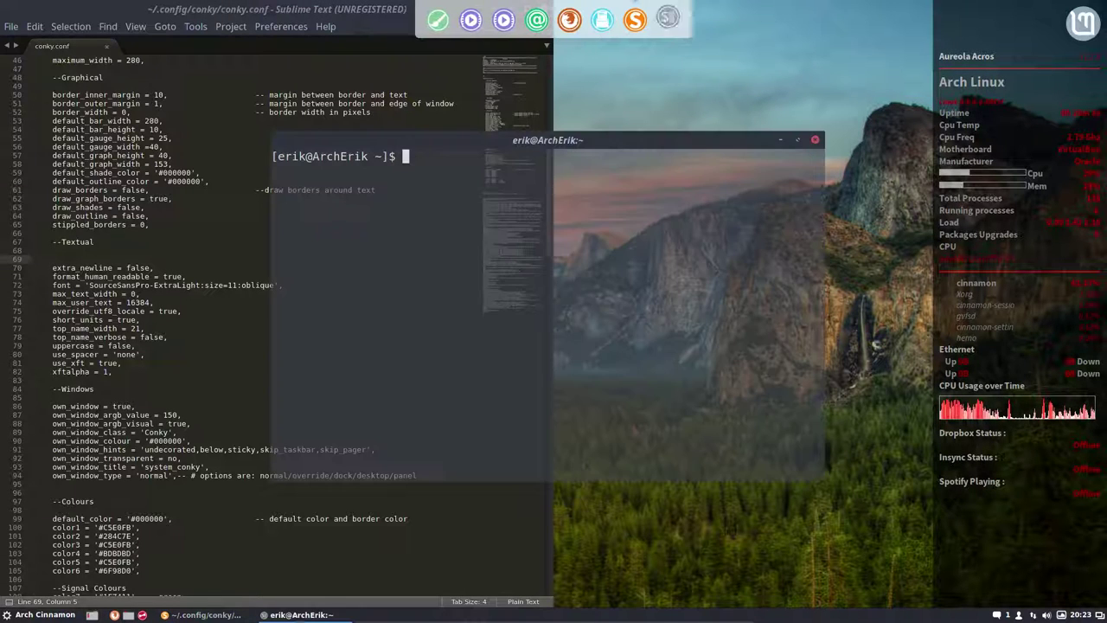
text(conky)
key(BackSpace)
key(BackSpace)
key(BackSpace)
key(BackSpace)
key(BackSpace)
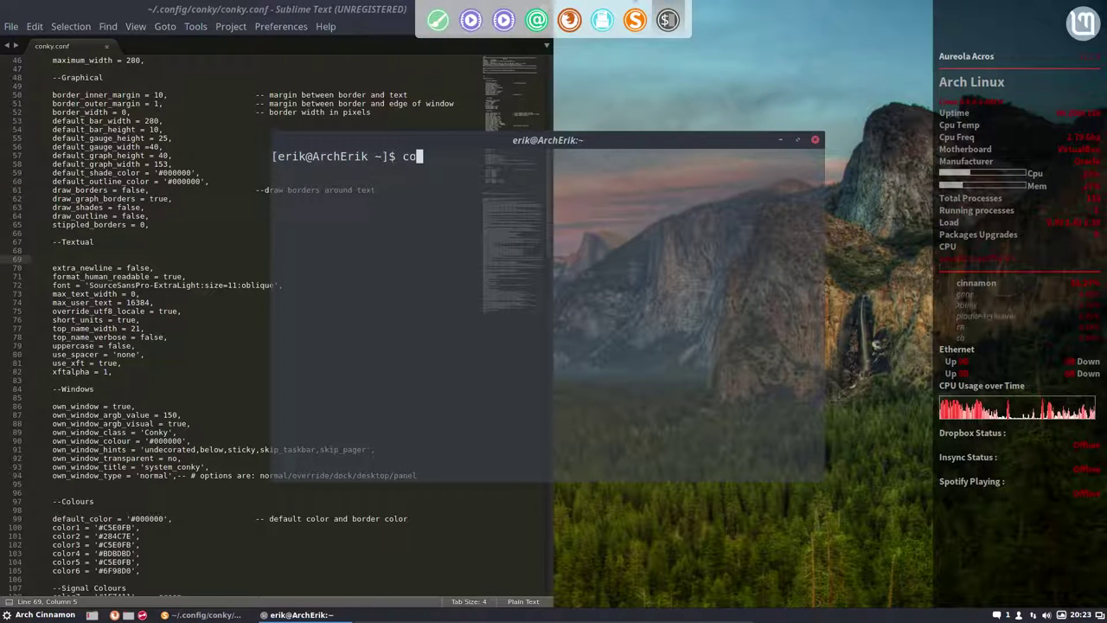
text(killall)
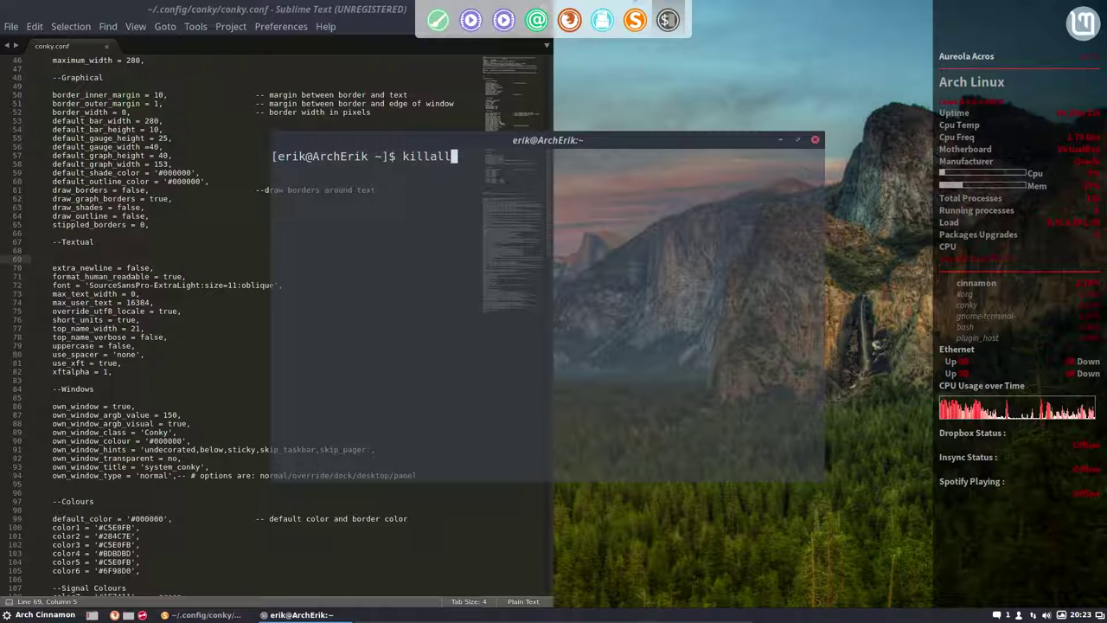
text( conky)
key(Return)
text(conky)
key(Return)
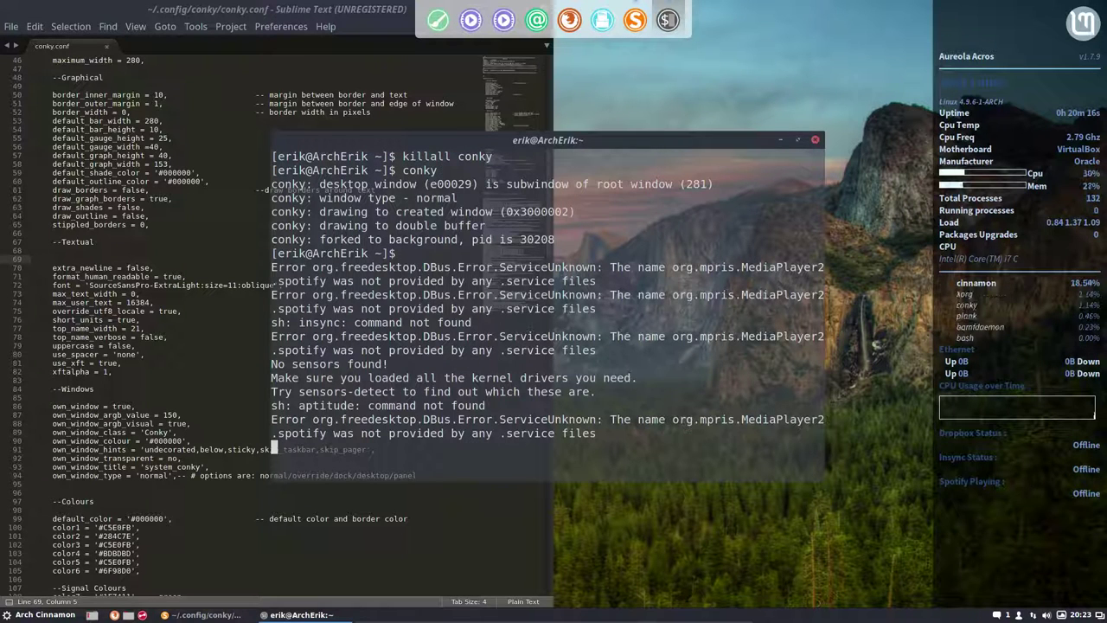
click(814, 140)
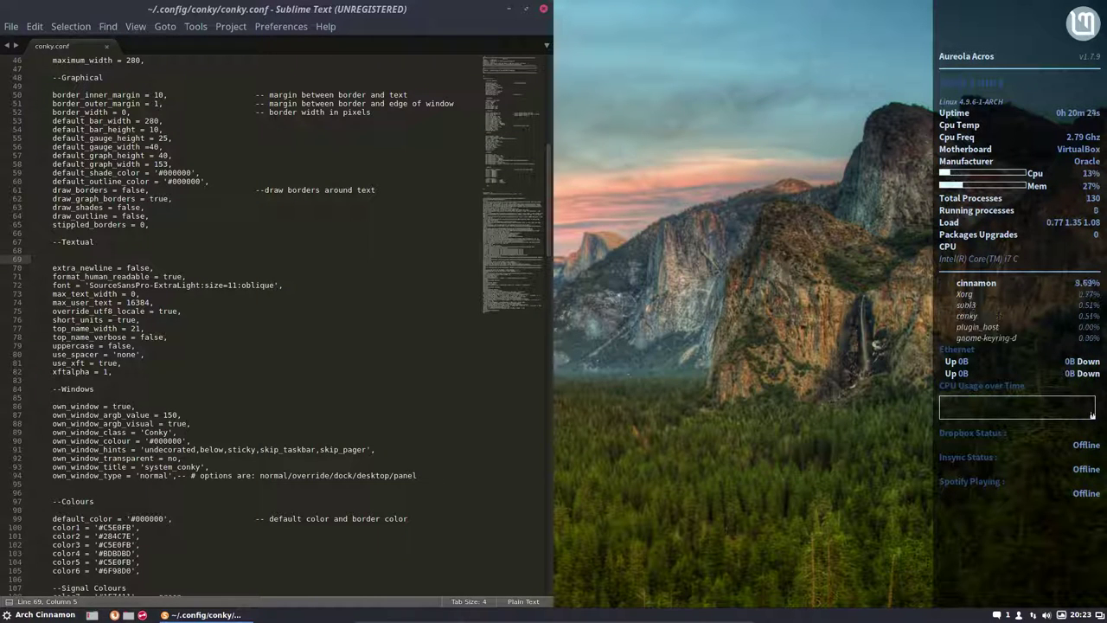
Close the text editor and open the conky configuration folder in the file manager.
mouse_move(540, 32)
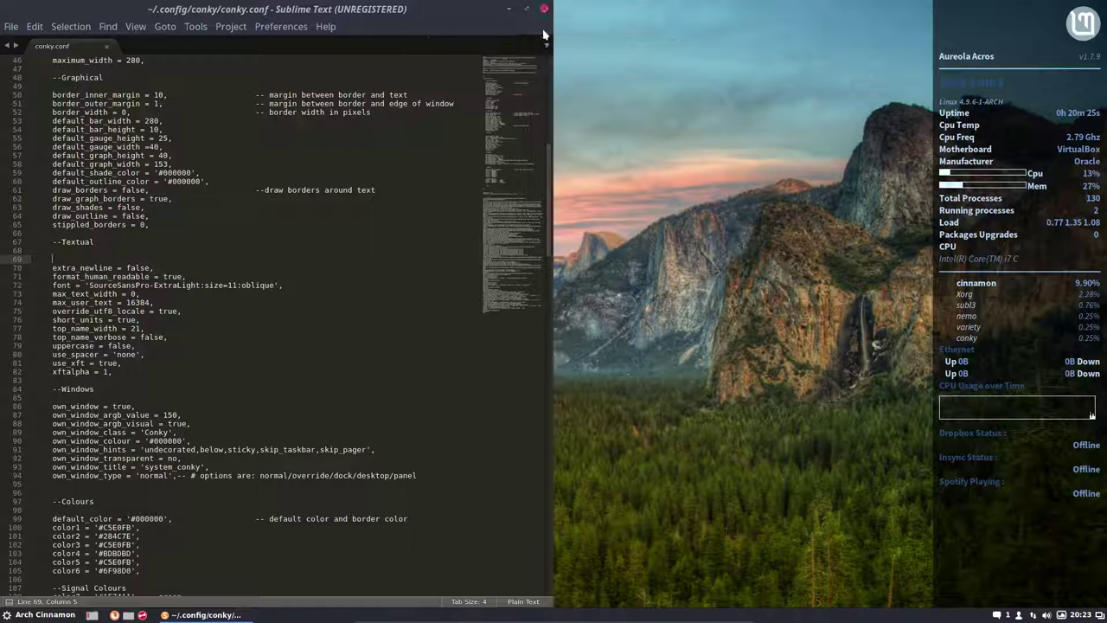
click(545, 12)
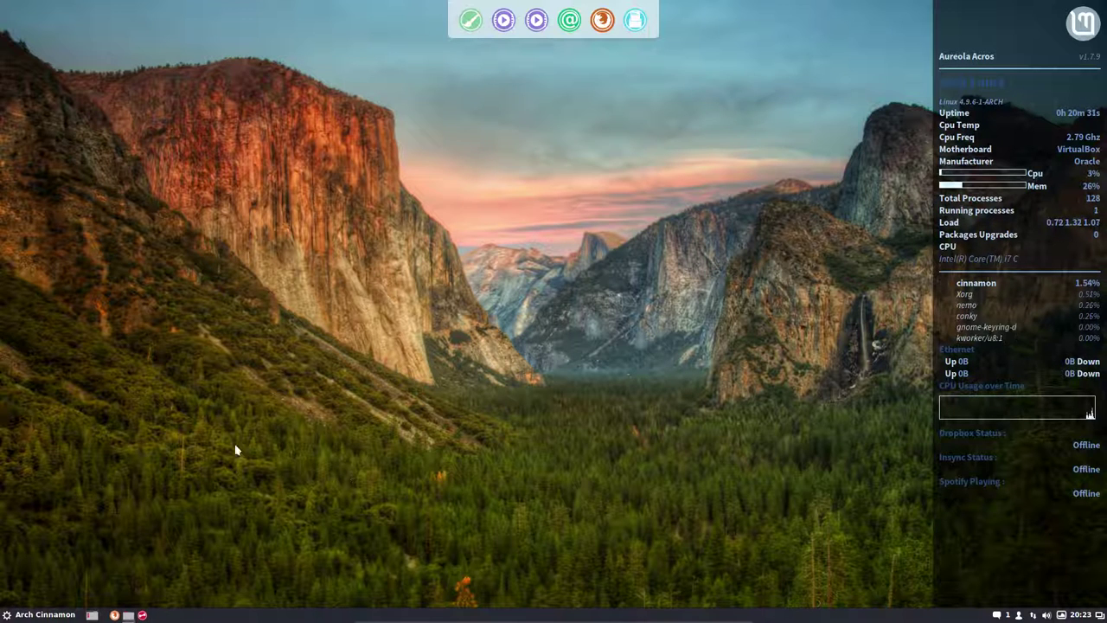
key(super+e)
click(65, 437)
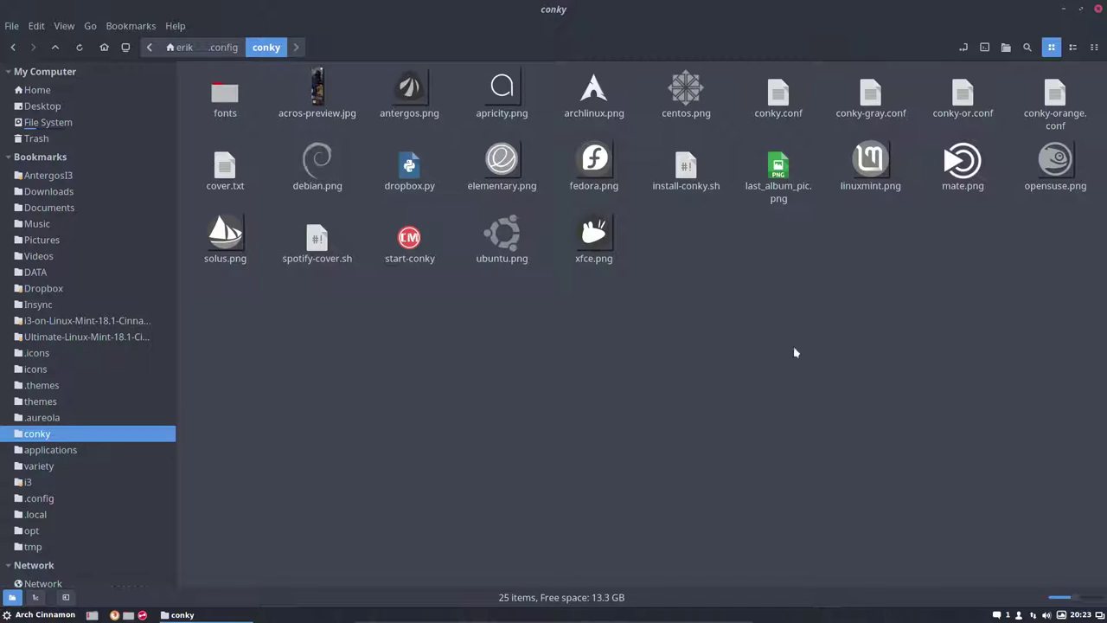
Change the logo image under conky.text in conky.conf to archlinux.png, save the file and close the text editor.
double_click(778, 91)
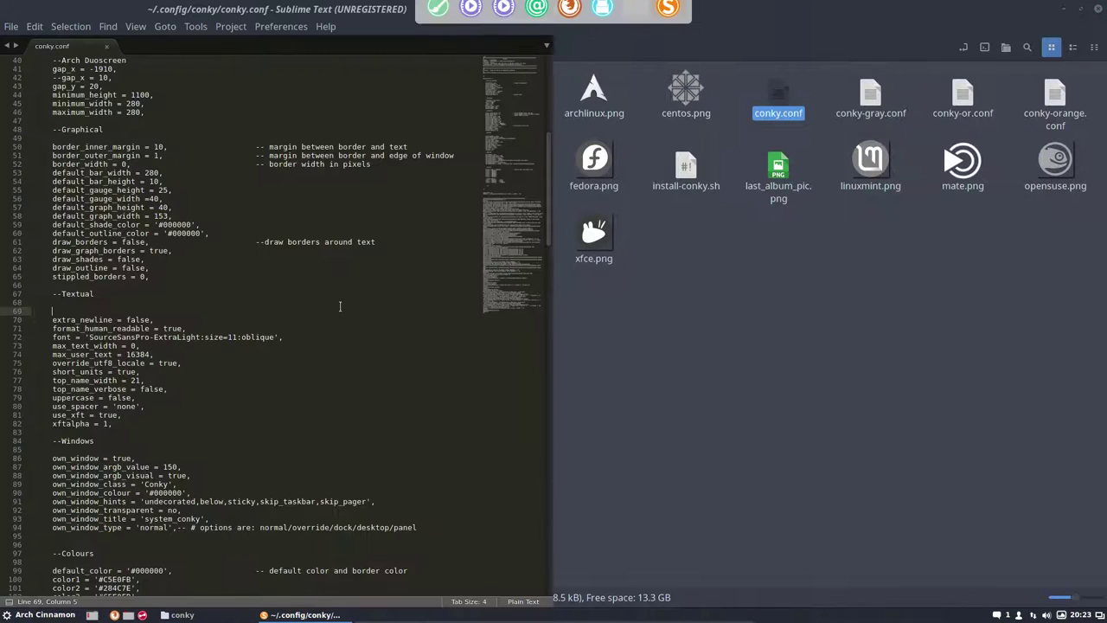
scroll(332, 321, down, 10)
ctrl+scroll(329, 337, up, 8)
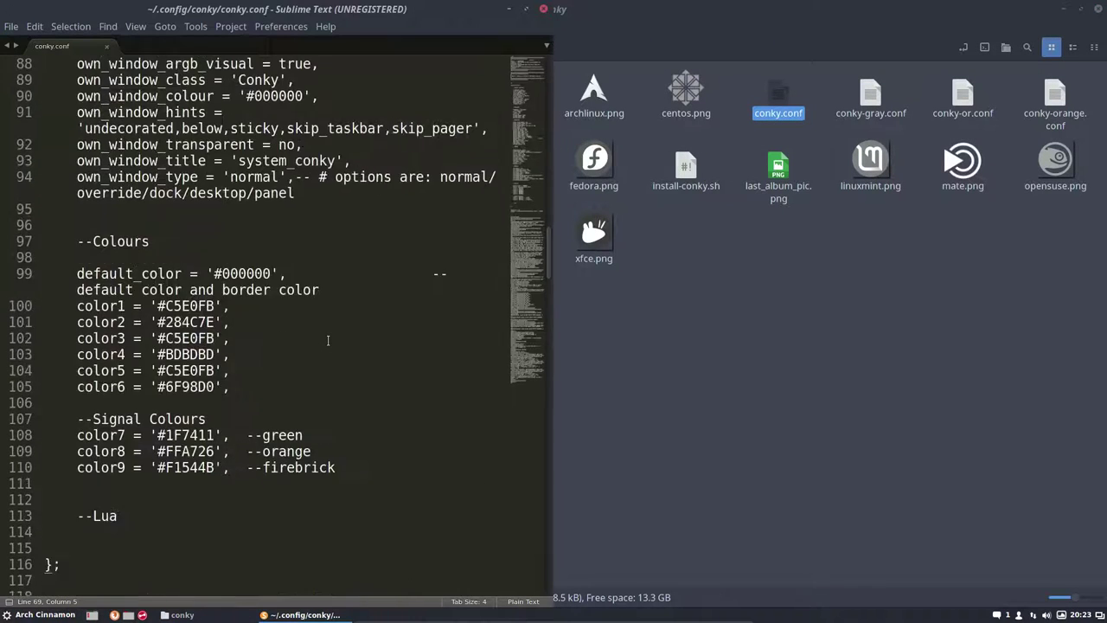
click(527, 10)
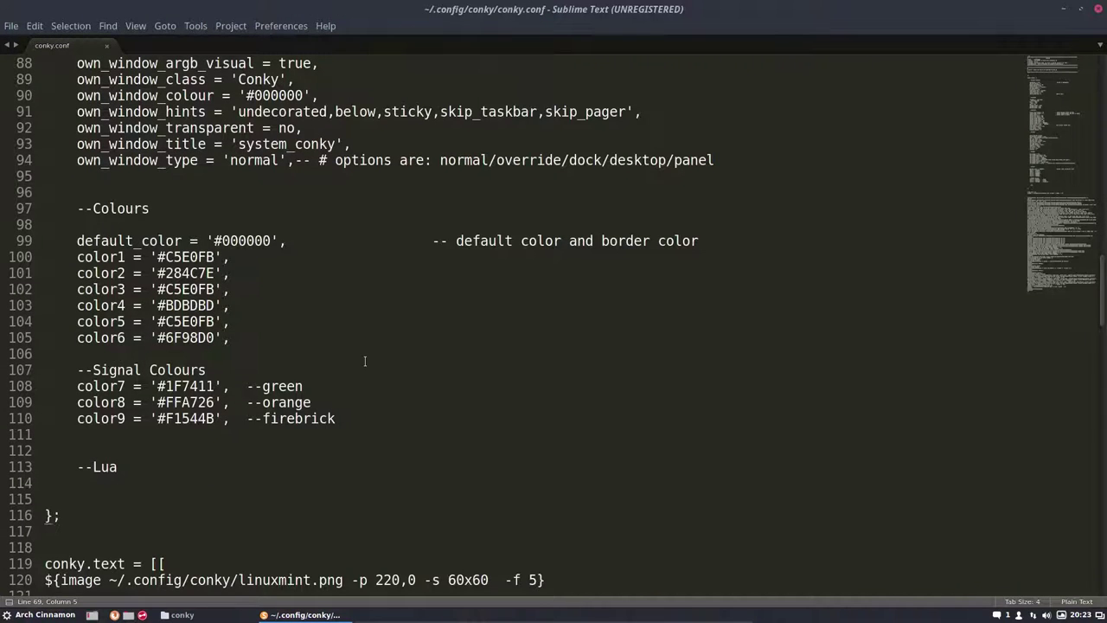
scroll(365, 361, down, 4)
double_click(274, 390)
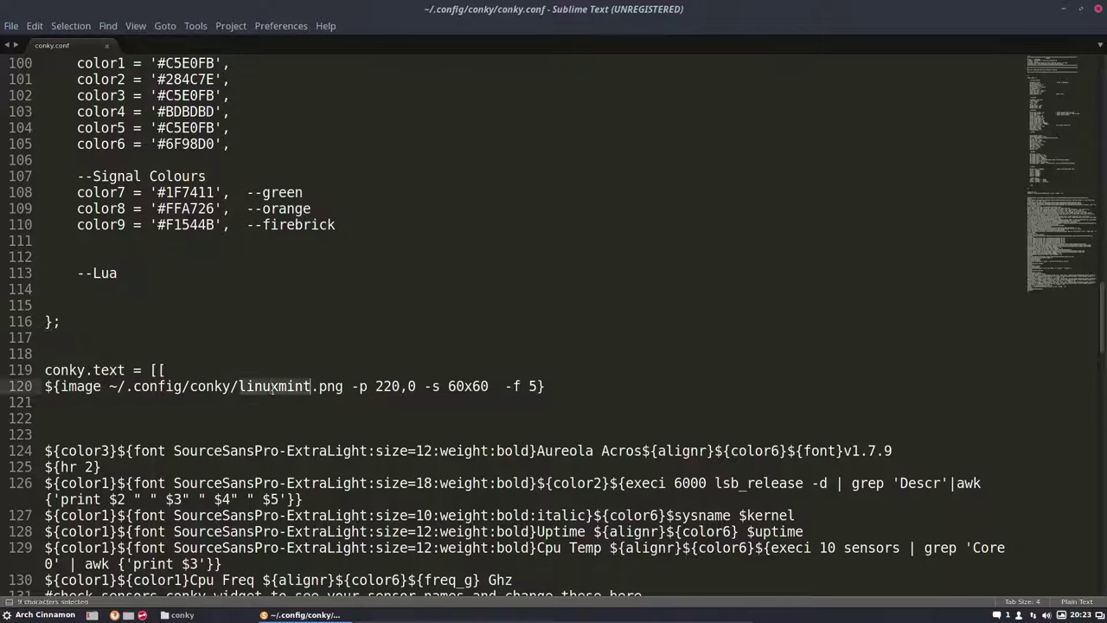
text(archlinux)
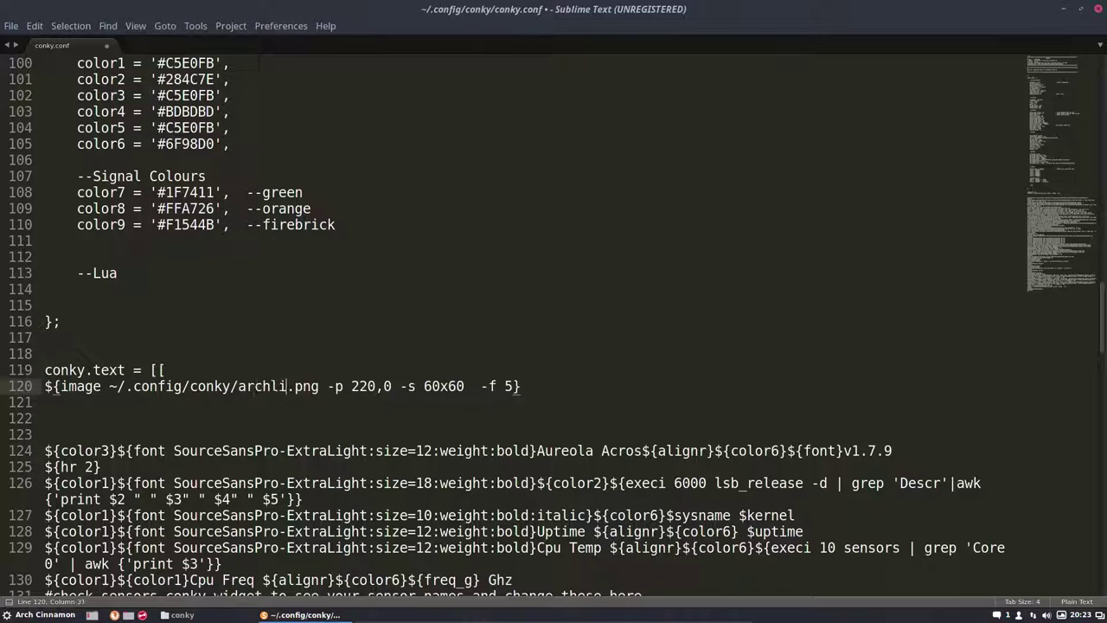
key(ctrl+s)
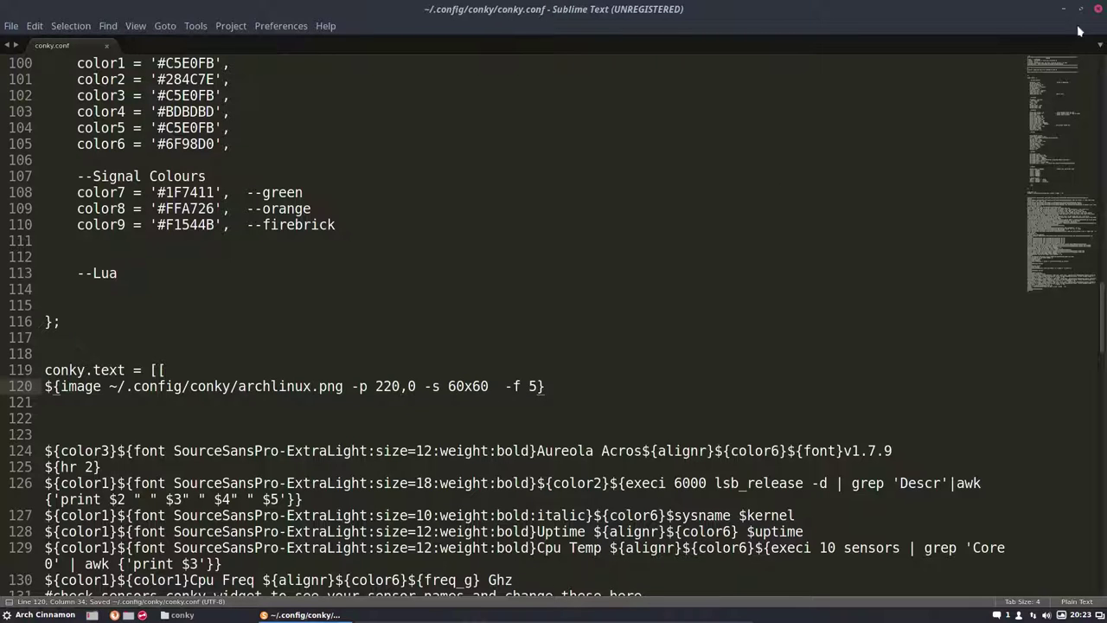
click(1099, 9)
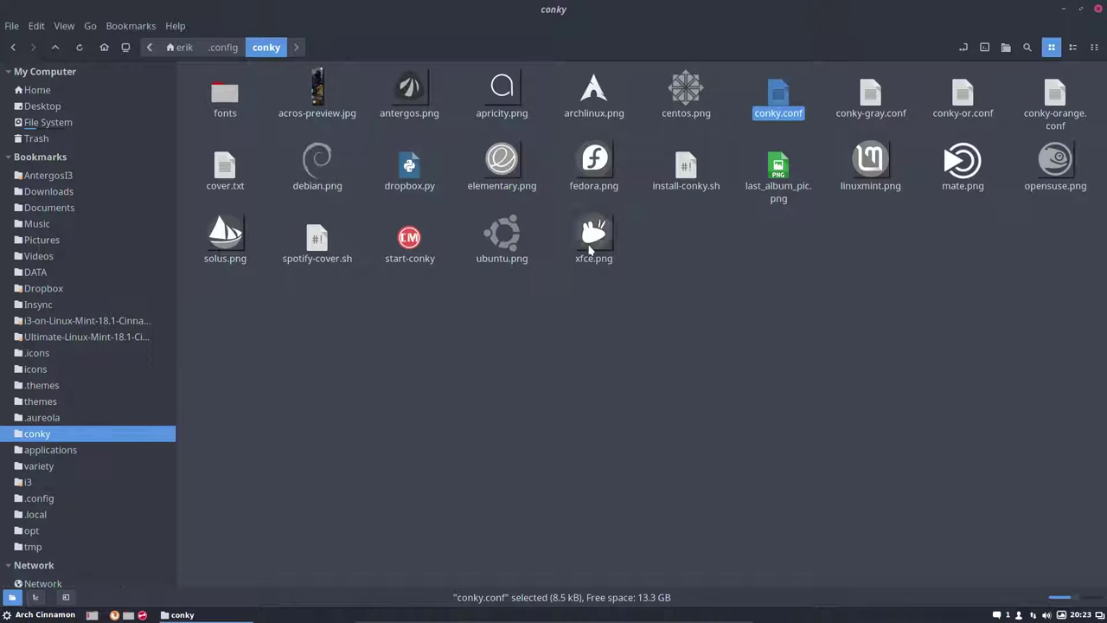
Look over the alternative distro logo images in the conky folder, such as xfce, solus and apricity, and close the file manager.
click(590, 246)
click(232, 247)
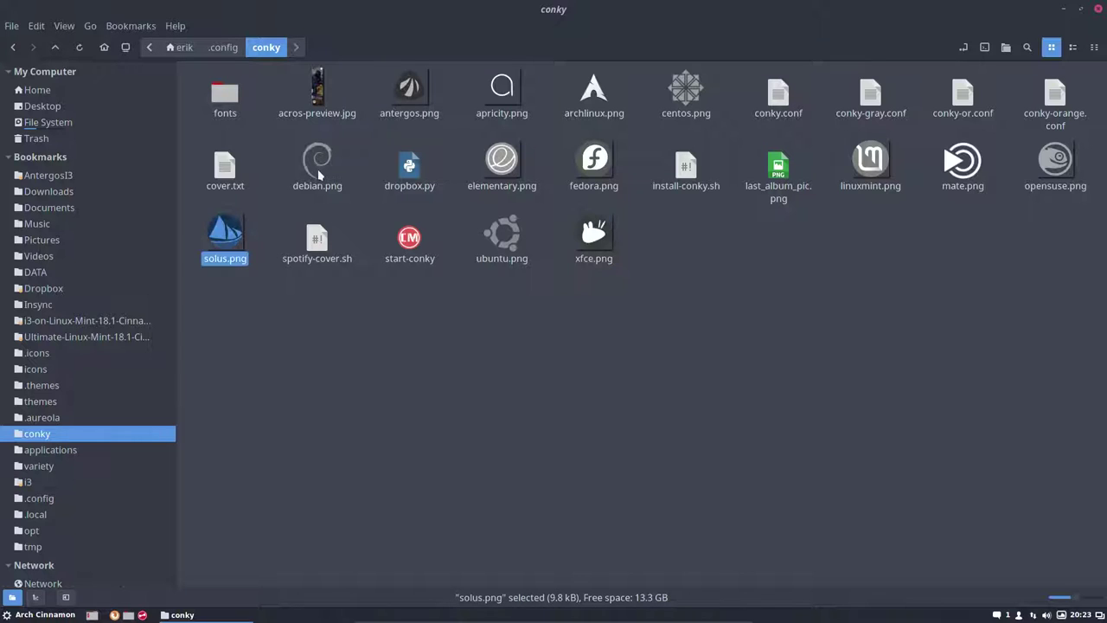
click(318, 173)
click(409, 95)
click(502, 93)
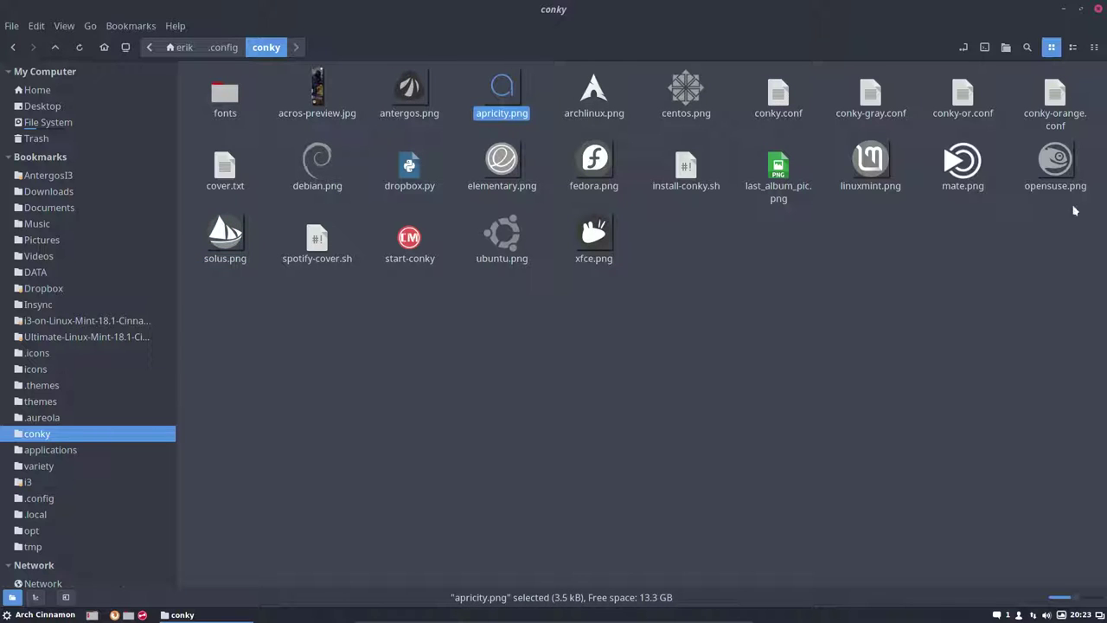
click(1099, 9)
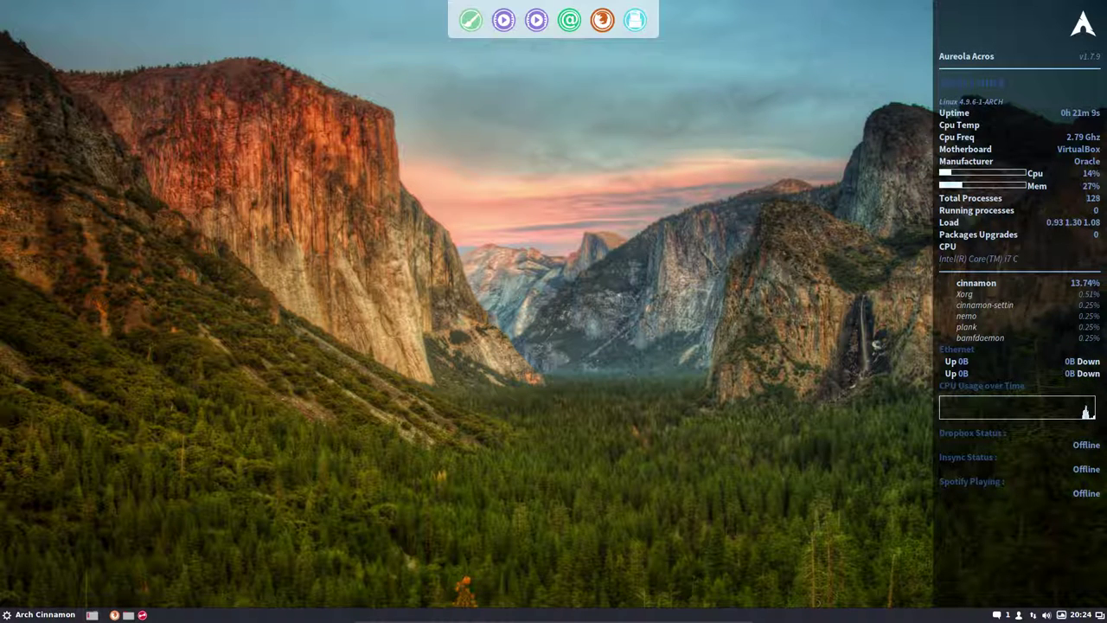
key(ctrl+alt+t)
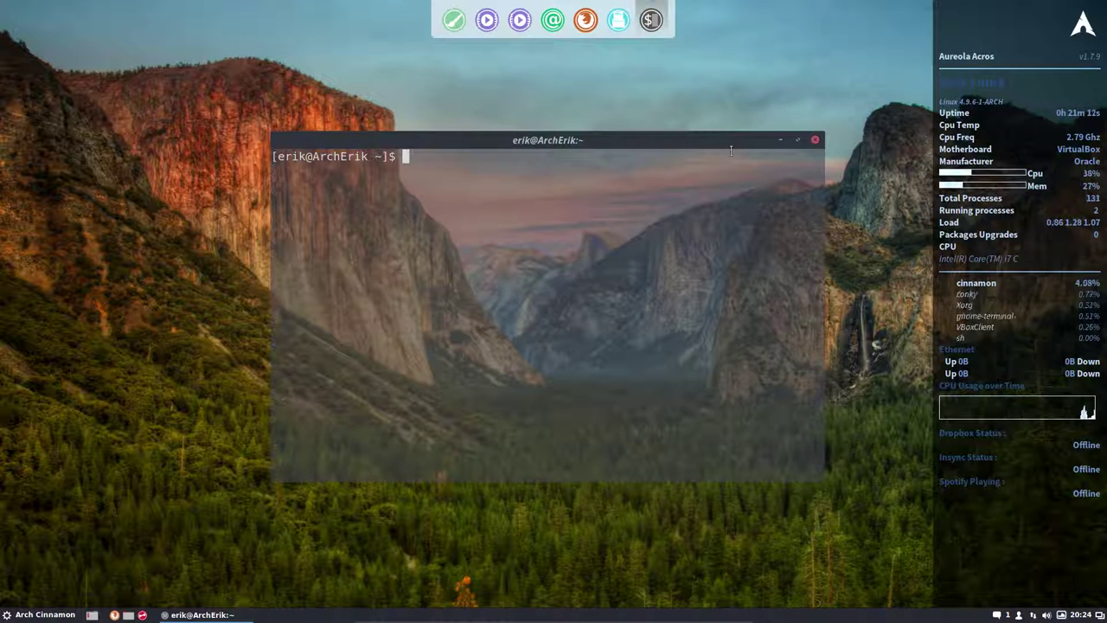
click(815, 139)
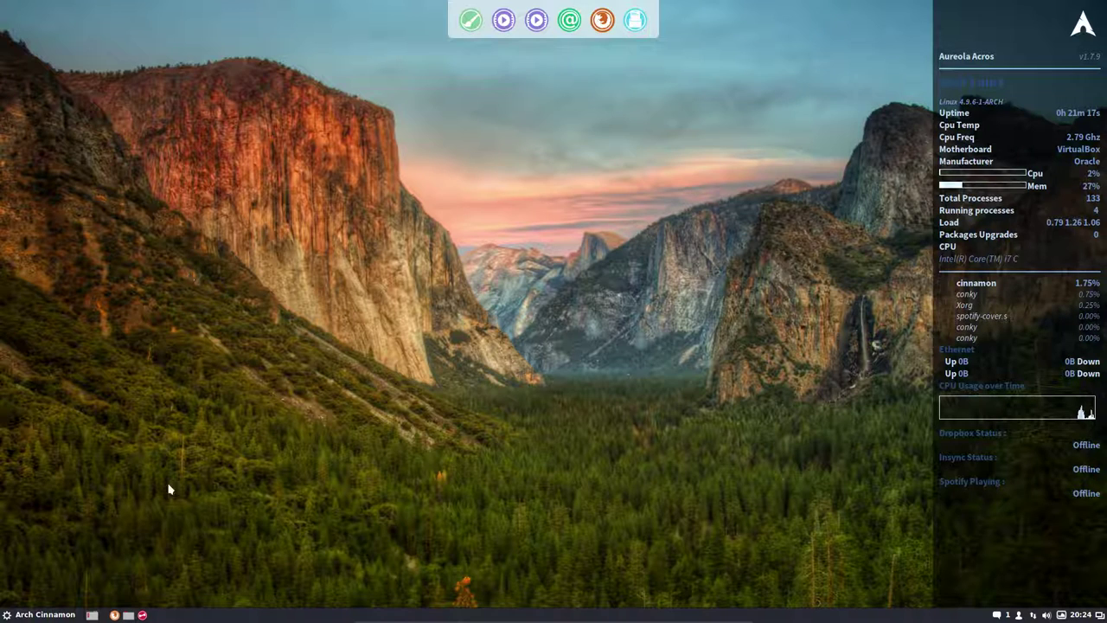
Open the DATA/archcinnamon/installation folder and browse through its install scripts.
click(128, 614)
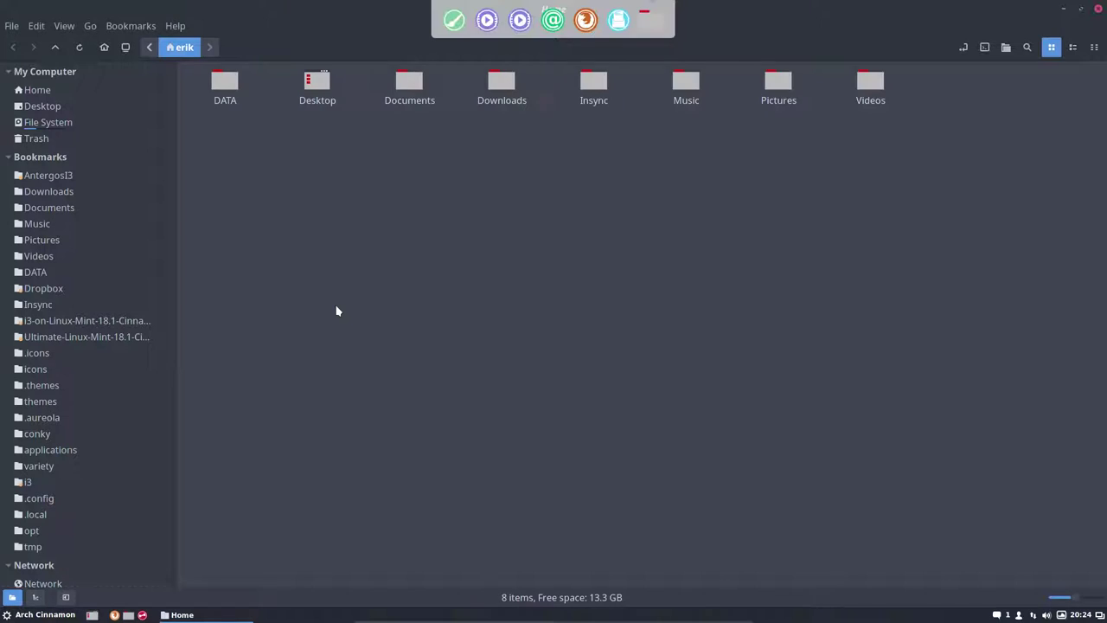
double_click(227, 80)
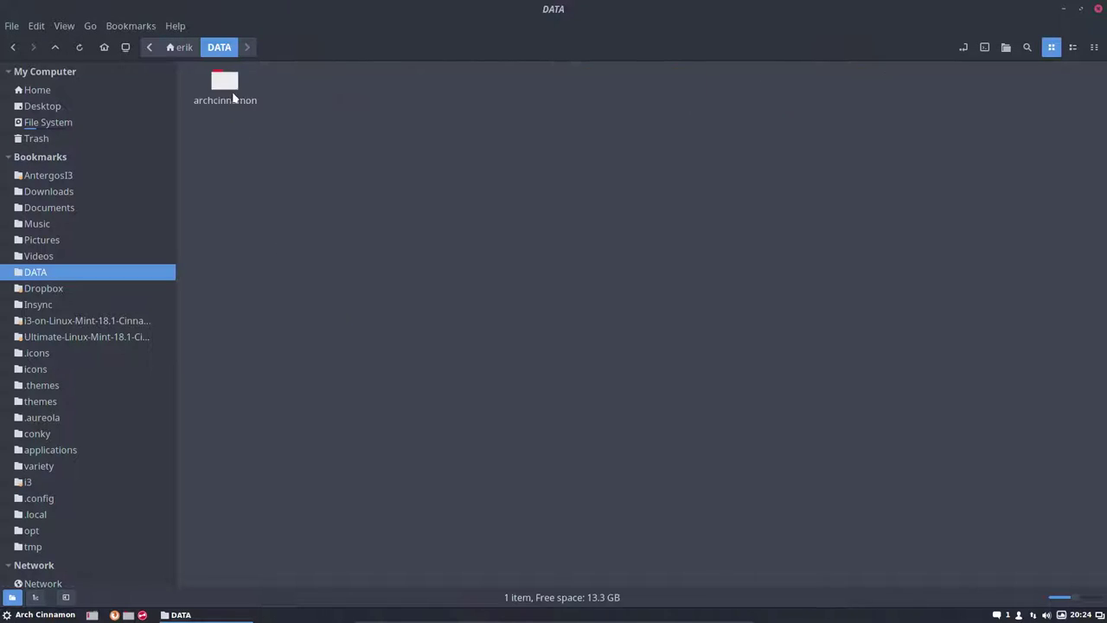
double_click(233, 90)
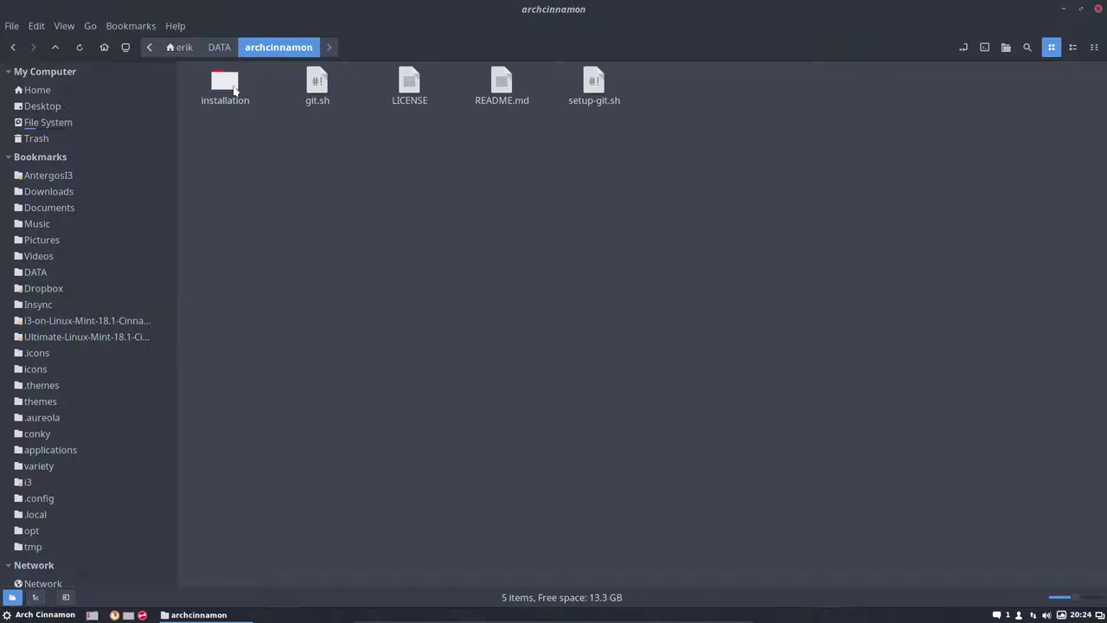
double_click(236, 92)
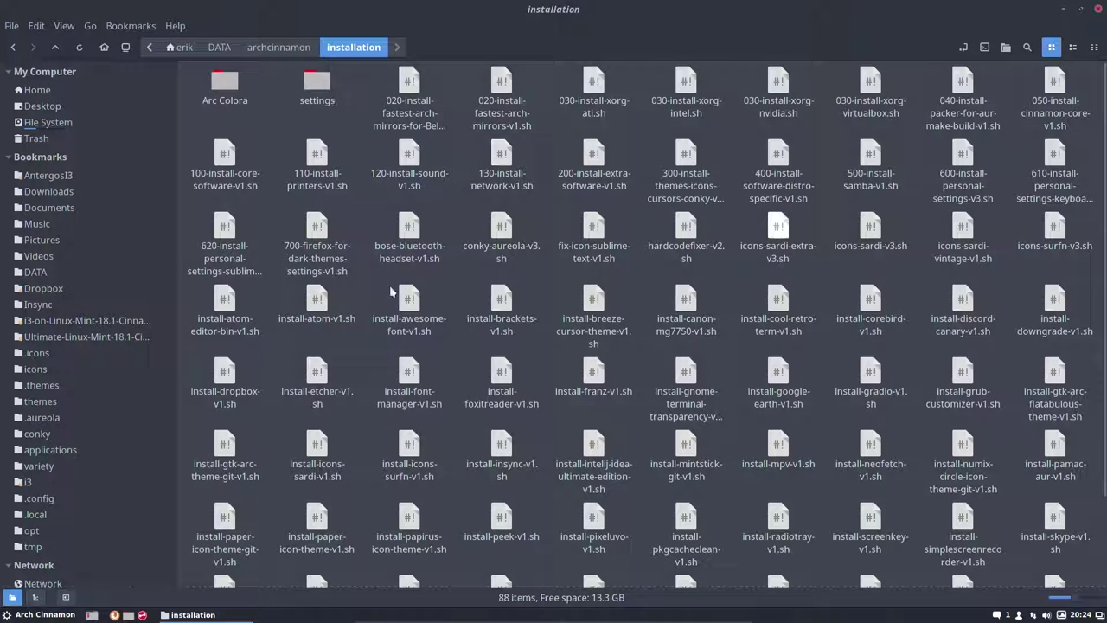
click(678, 372)
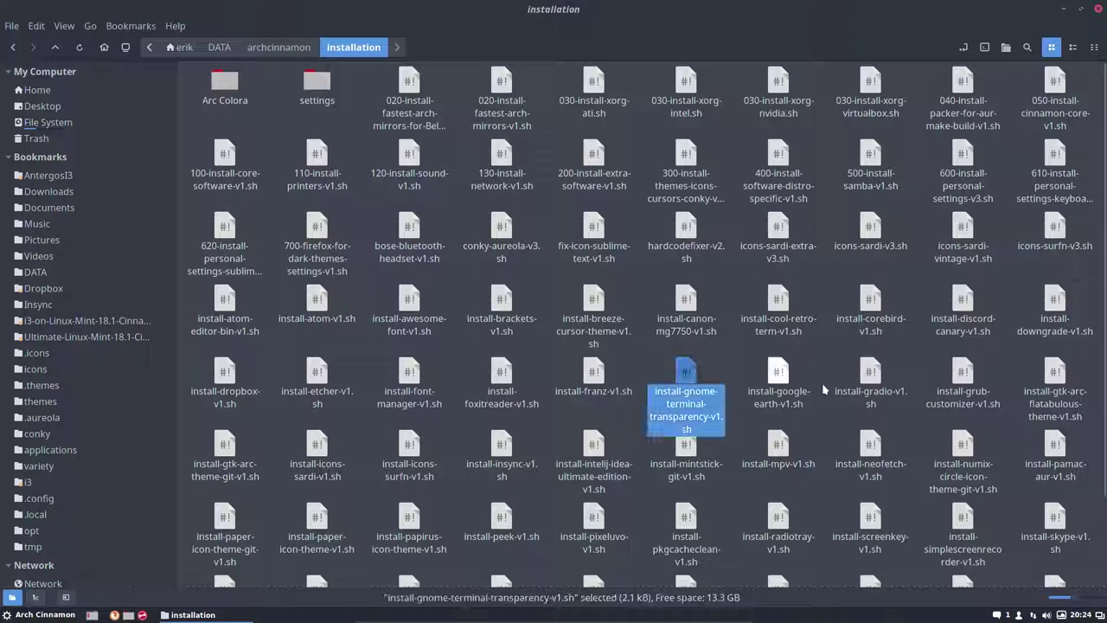
scroll(725, 498, down, 3)
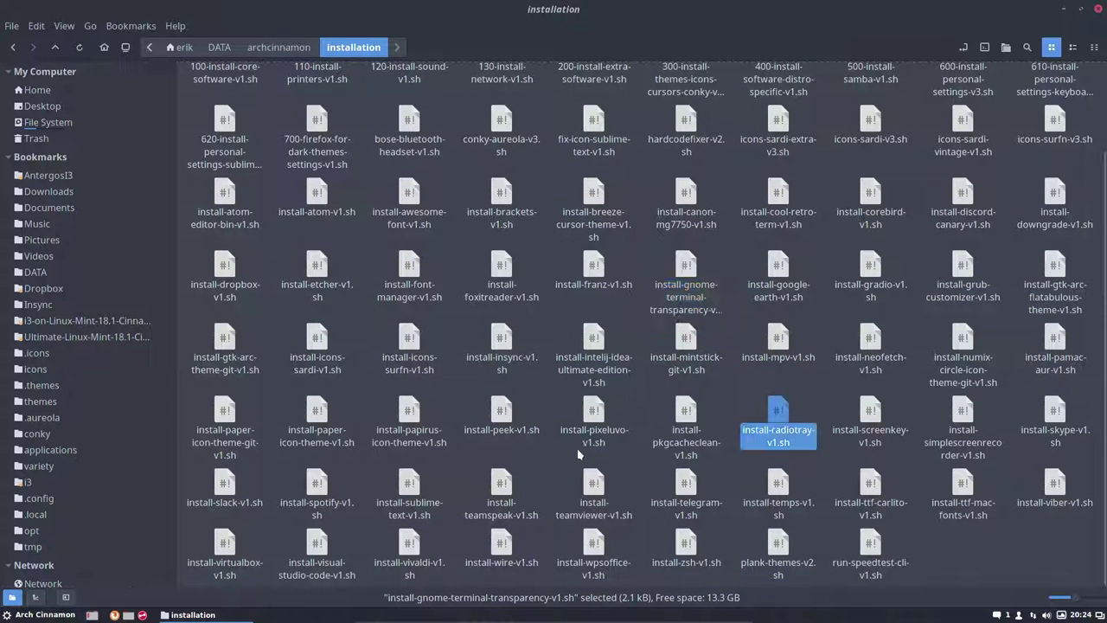
scroll(558, 457, up, 3)
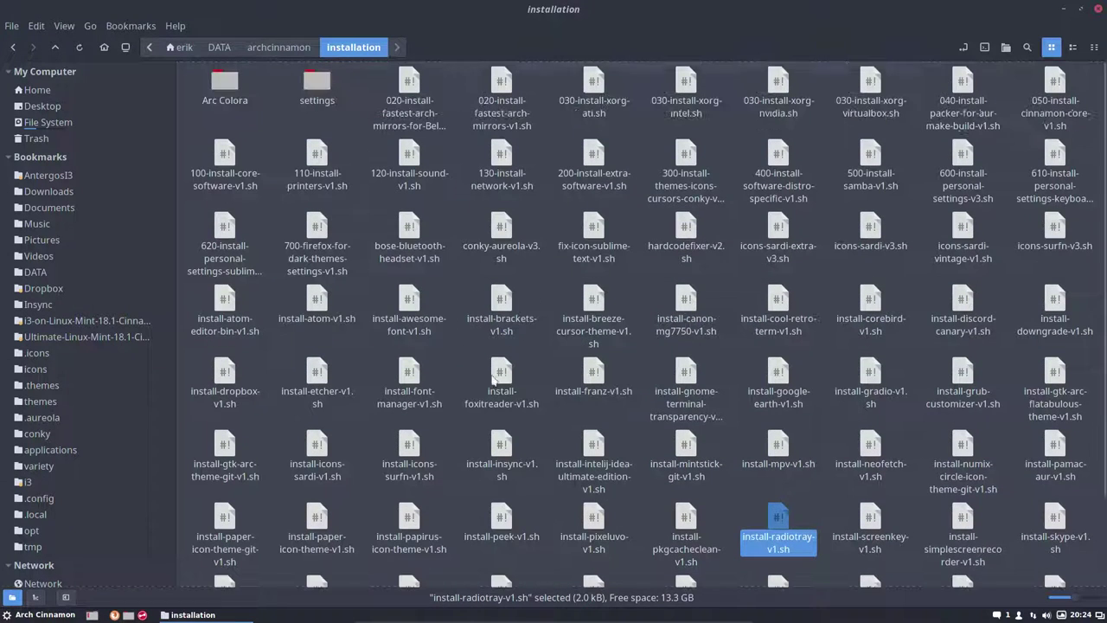
Check the contents of the settings subfolder and return to the installation folder.
click(326, 85)
double_click(326, 85)
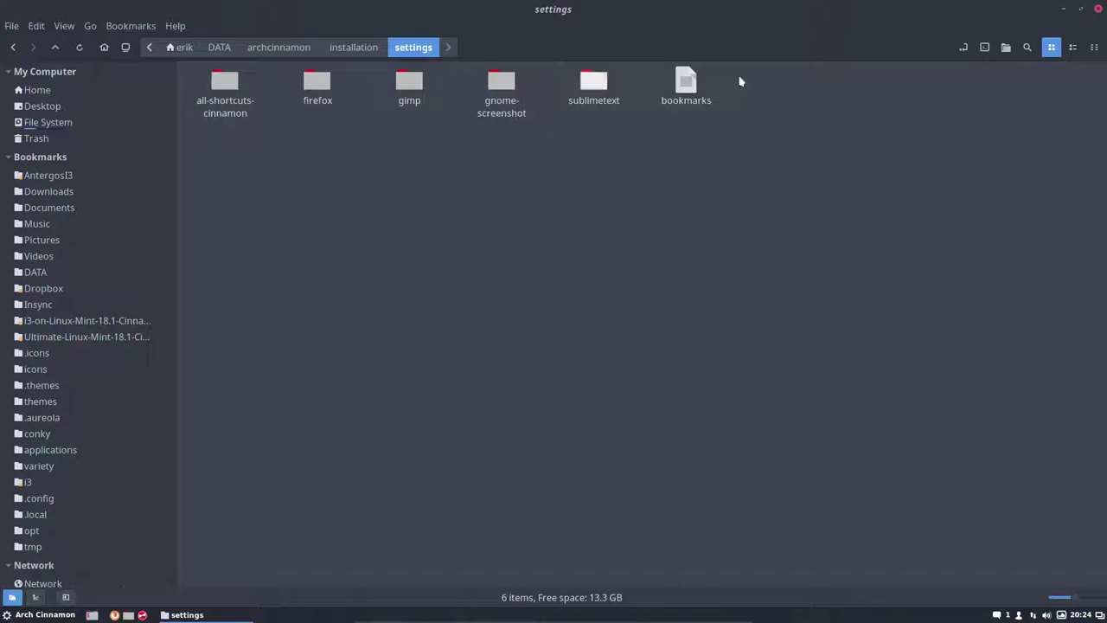
click(364, 49)
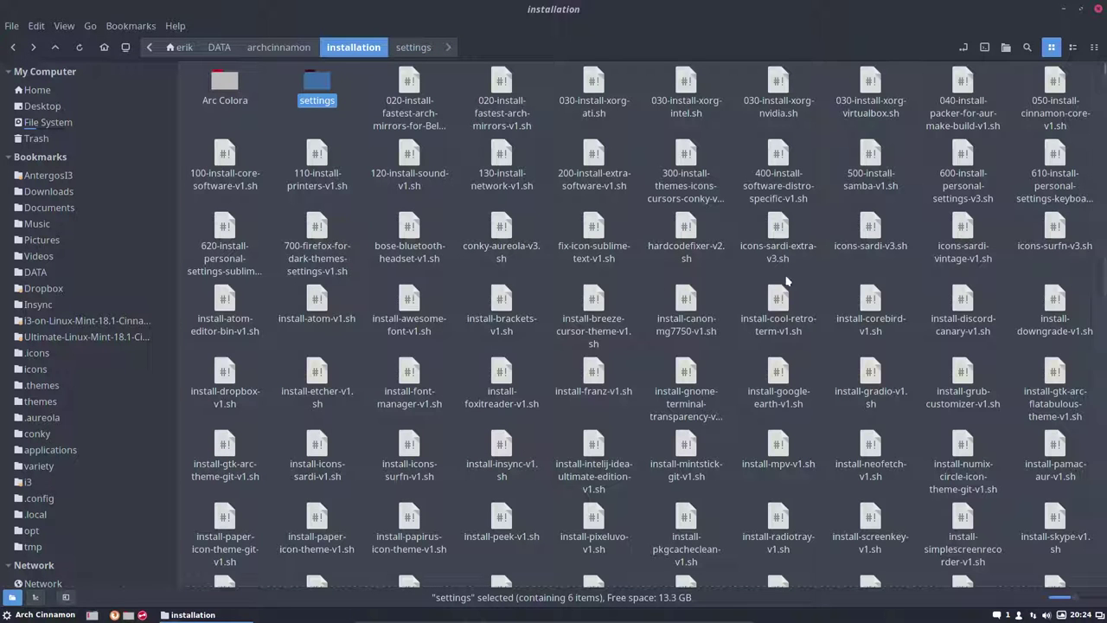
Open 600-install-personal-settings-v3.sh in the text editor for viewing and examine its folder-creation commands.
click(963, 155)
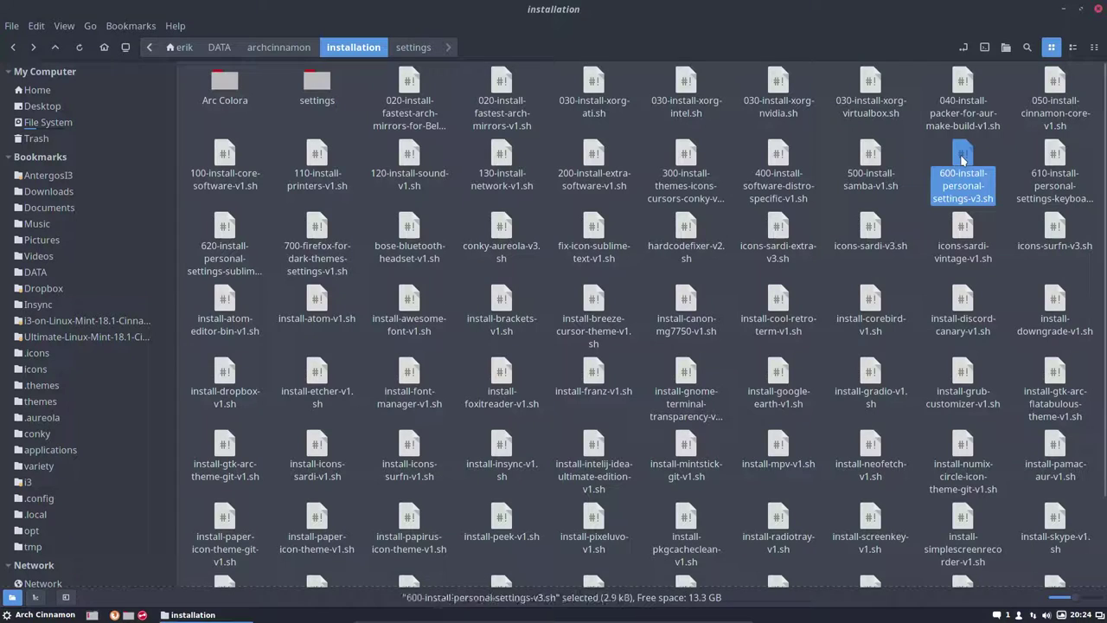
double_click(962, 156)
click(490, 374)
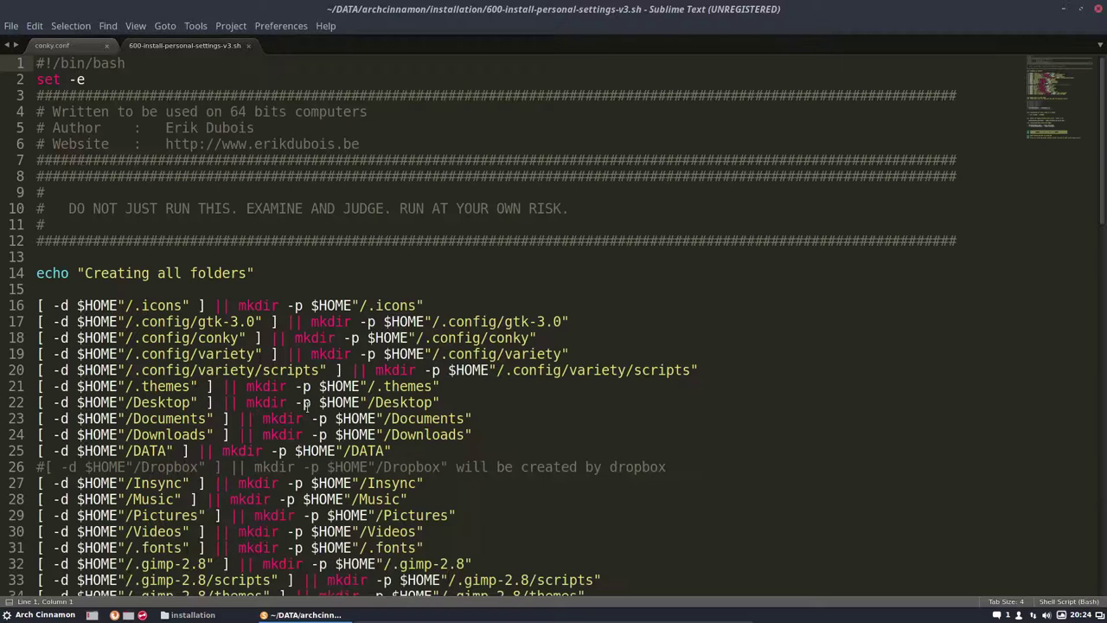
scroll(230, 416, down, 3)
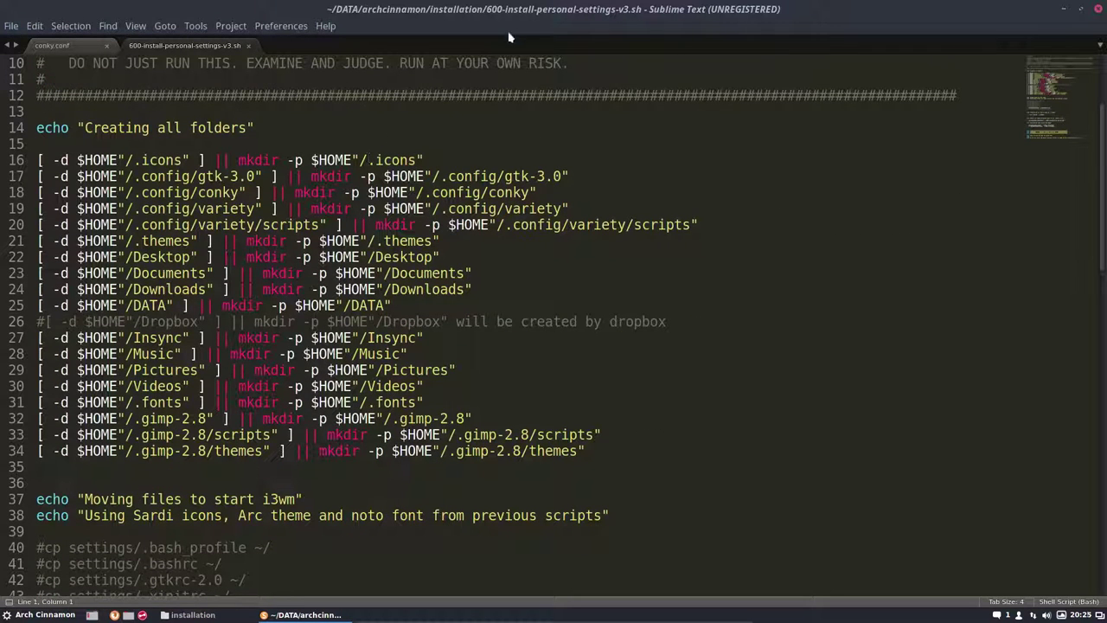
Examine the script's commands for copying bookmarks, copying the Arc Colora themes and making gnome-screenshot save as jpg.
scroll(319, 387, down, 8)
drag(360, 257, 51, 256)
drag(284, 359, 34, 355)
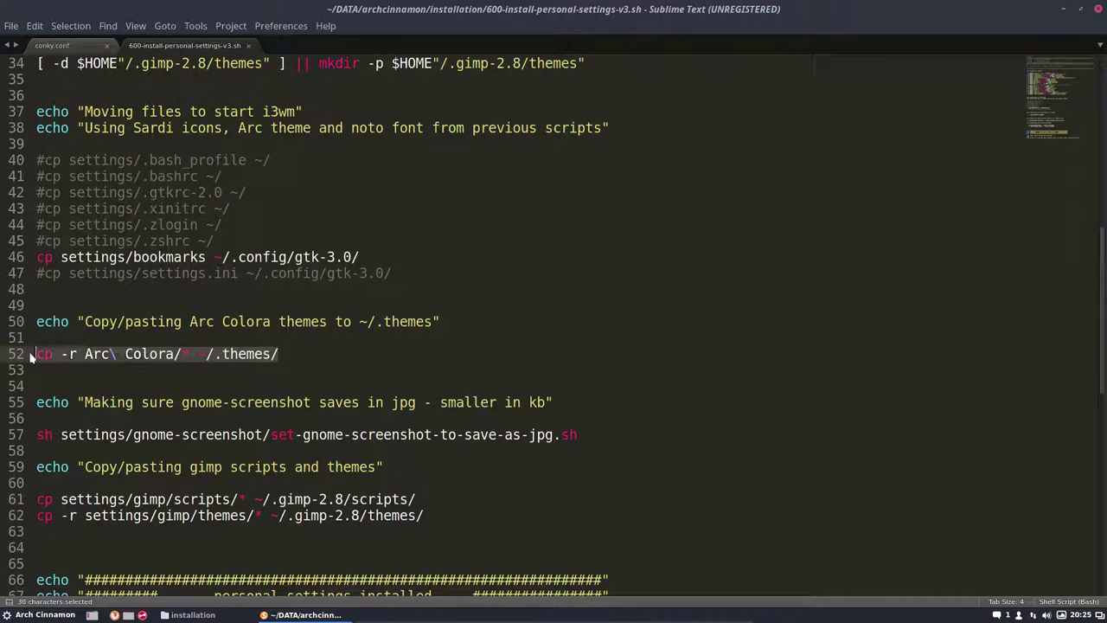
click(240, 434)
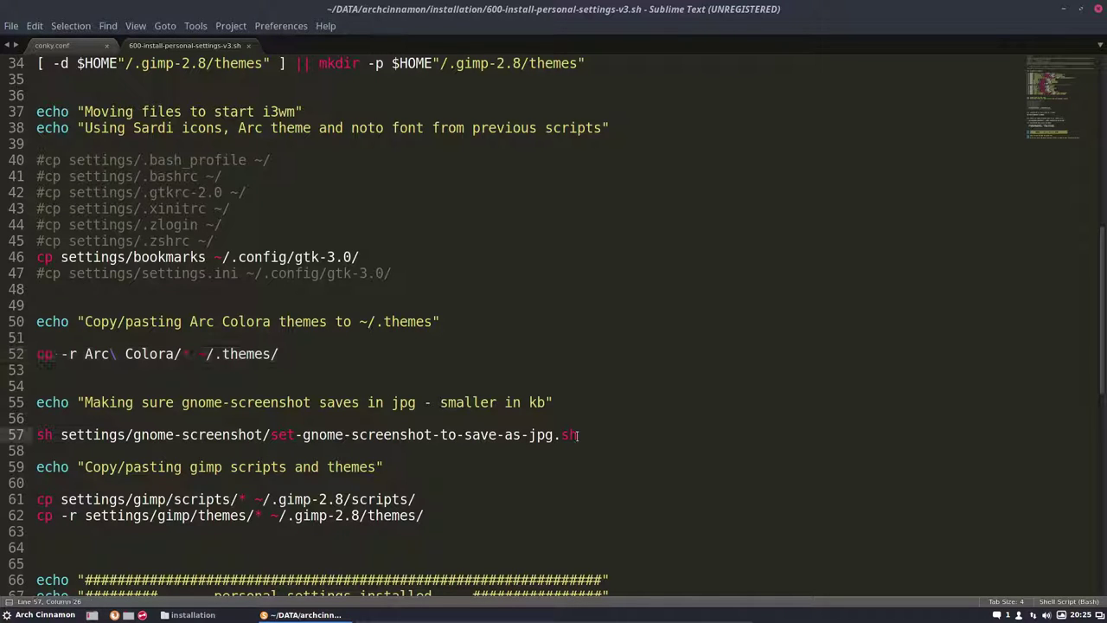
drag(579, 434, 520, 434)
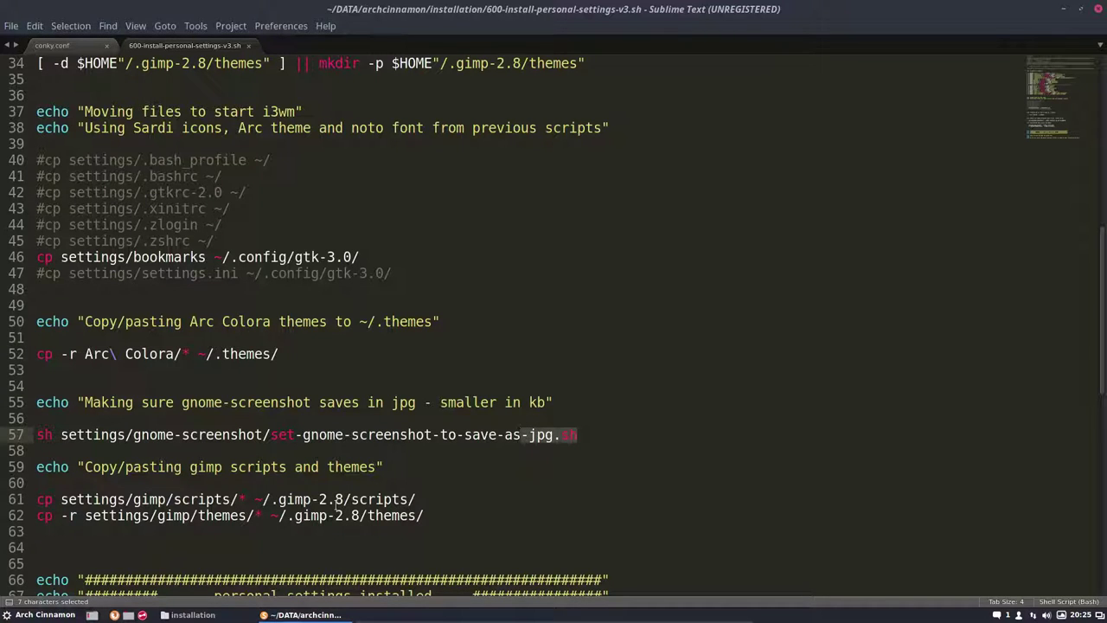
Examine the script's commands for copying the GIMP scripts and themes through to its end, and close both open files.
drag(441, 513, 37, 499)
scroll(200, 531, down, 4)
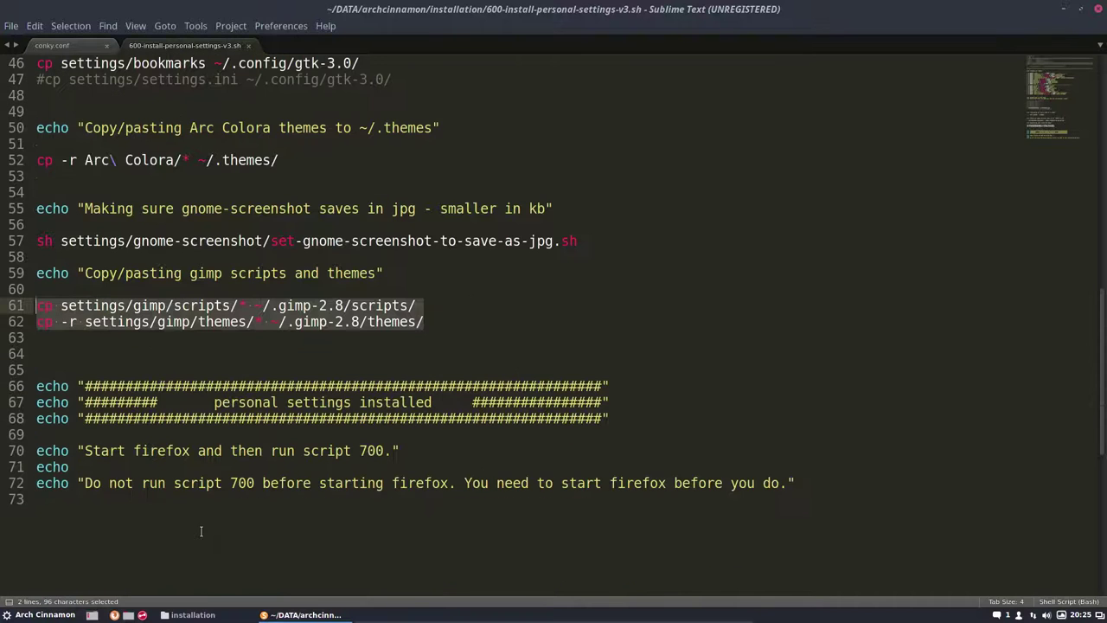
click(248, 45)
click(106, 45)
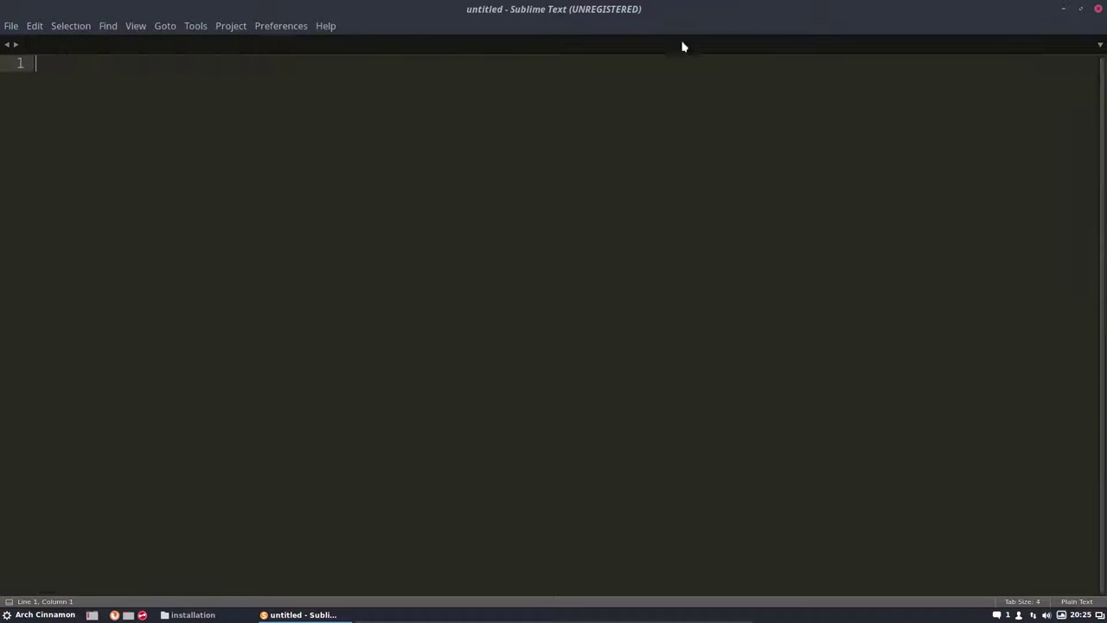
Return to the installation folder and run 600-install-personal-settings-v3.sh in a terminal.
click(1064, 9)
double_click(965, 182)
click(442, 363)
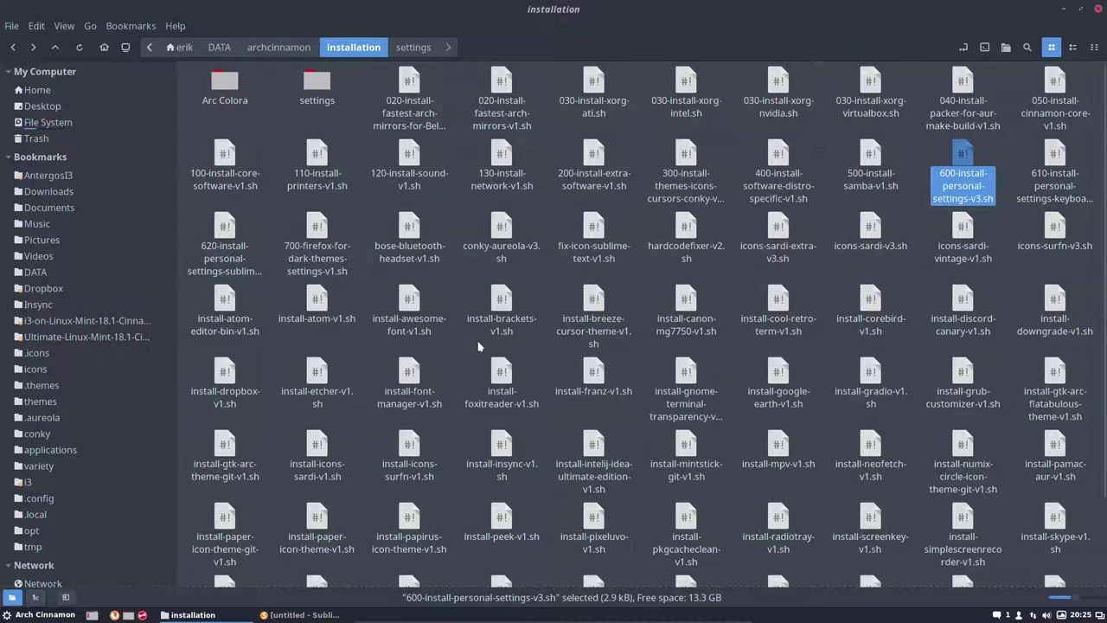
Display 610-install-personal-settings-keyboard-shortcuts-v3.sh in the text editor and examine the commands that load the Cinnamon shortcuts.
click(1057, 155)
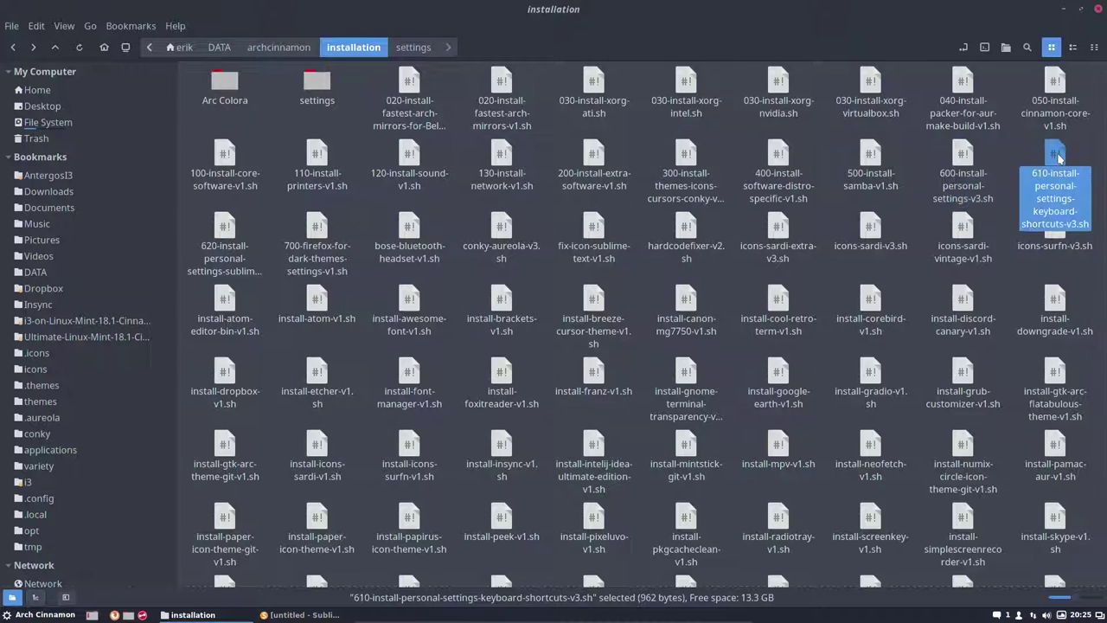
key(Return)
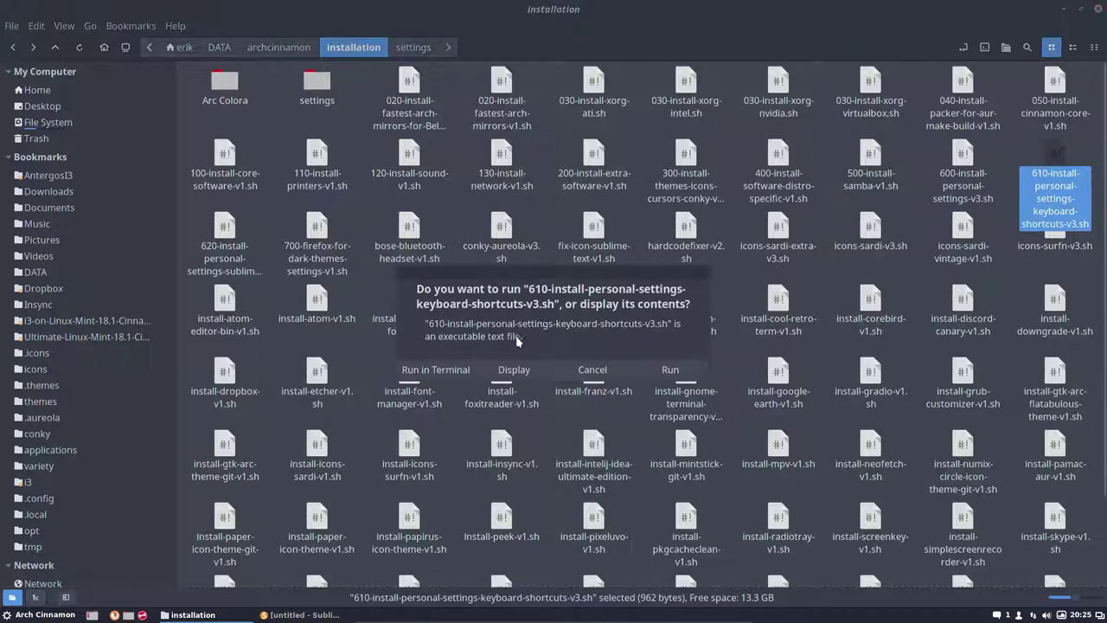
click(514, 370)
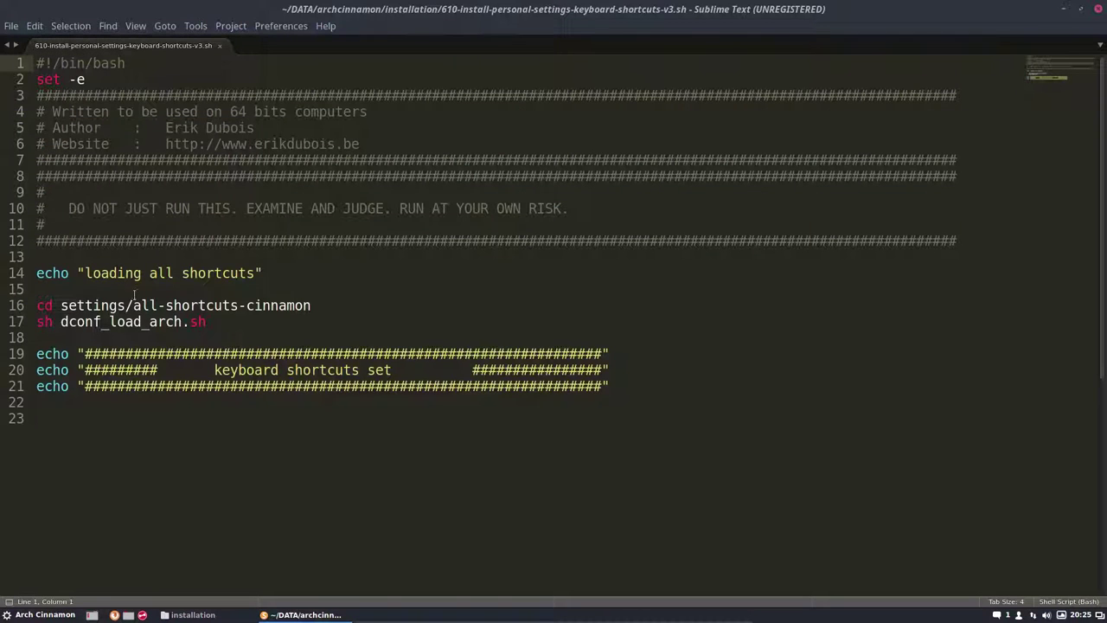
drag(205, 321, 2, 305)
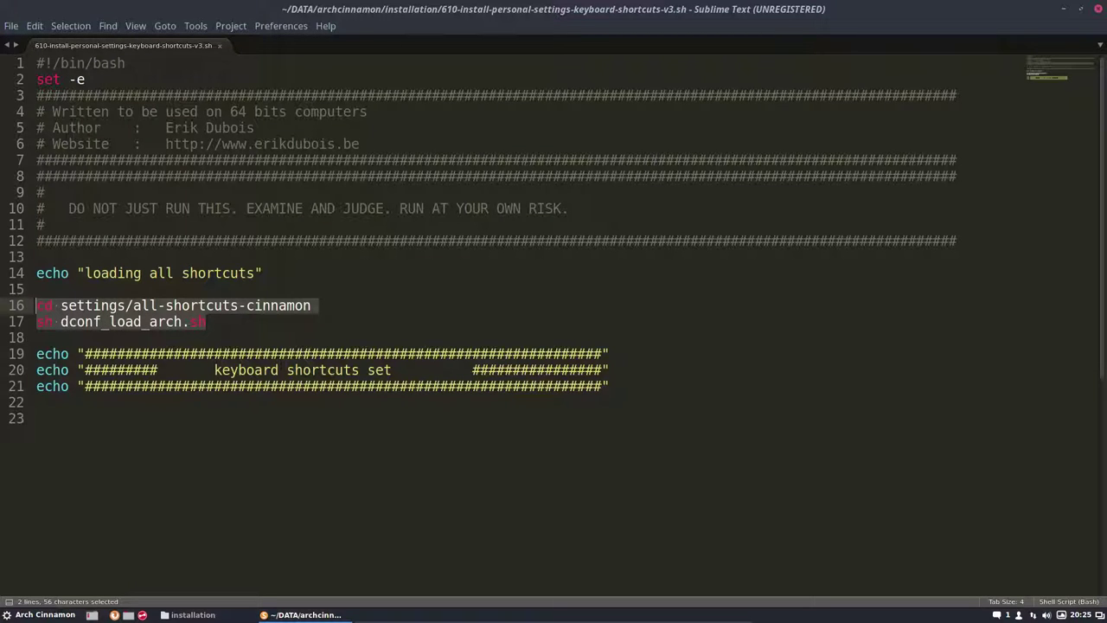
Run 610-install-personal-settings-keyboard-shortcuts-v3.sh in a terminal and enter the sudo password.
click(1064, 10)
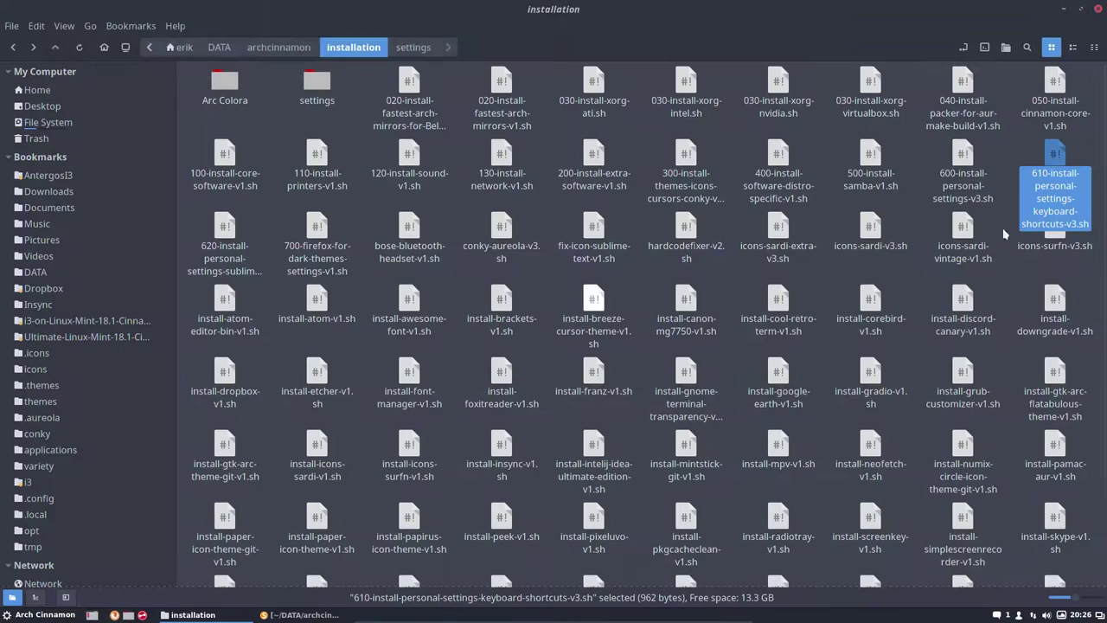
double_click(1057, 156)
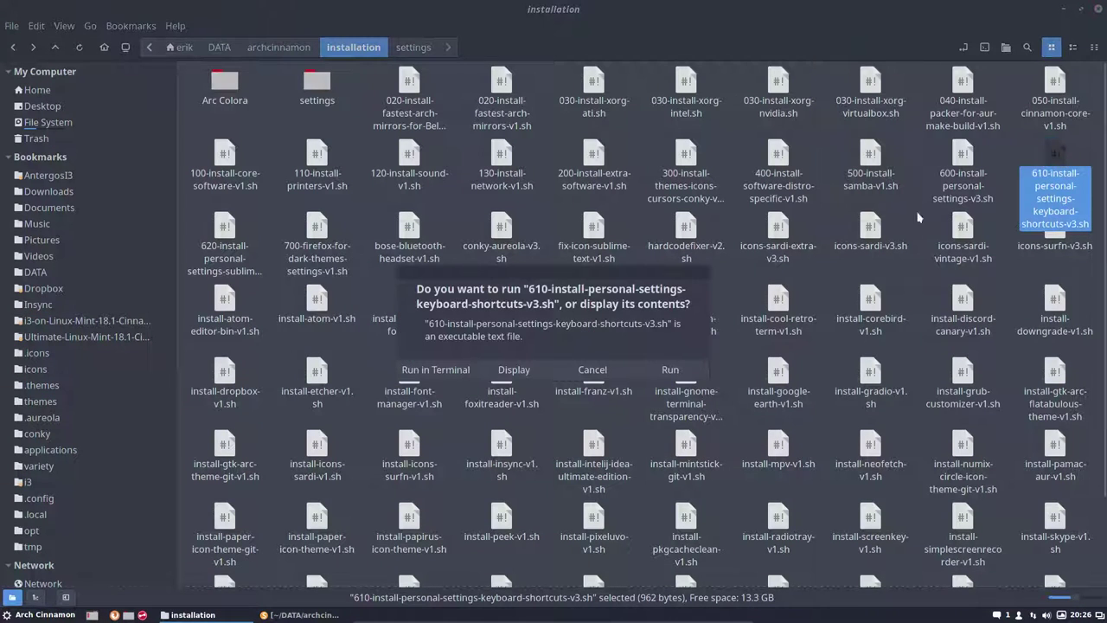
click(435, 369)
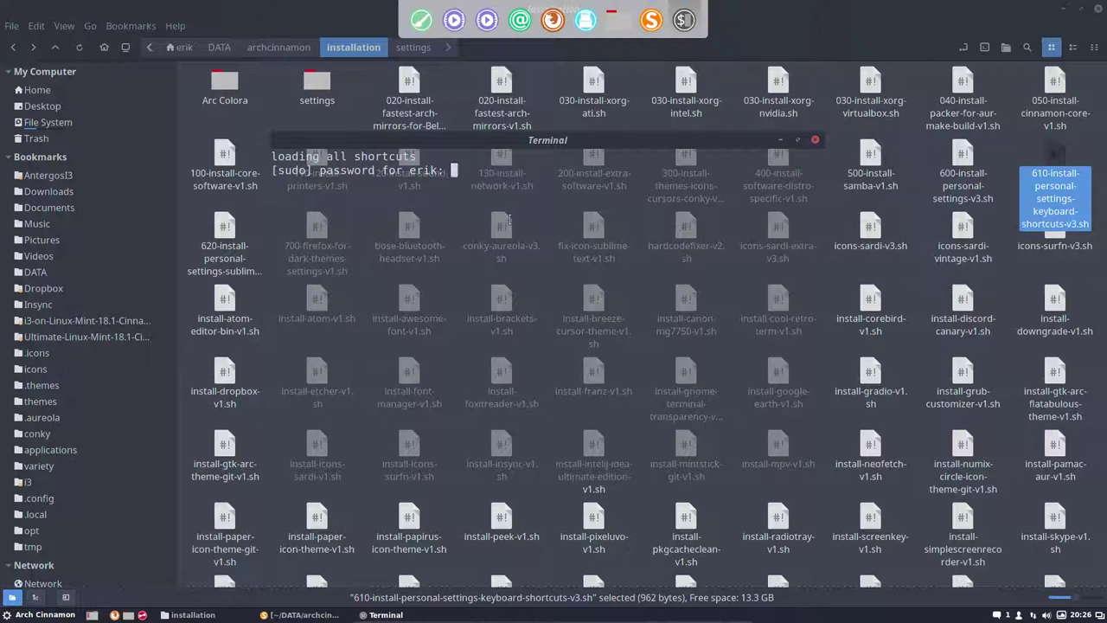
key(Return)
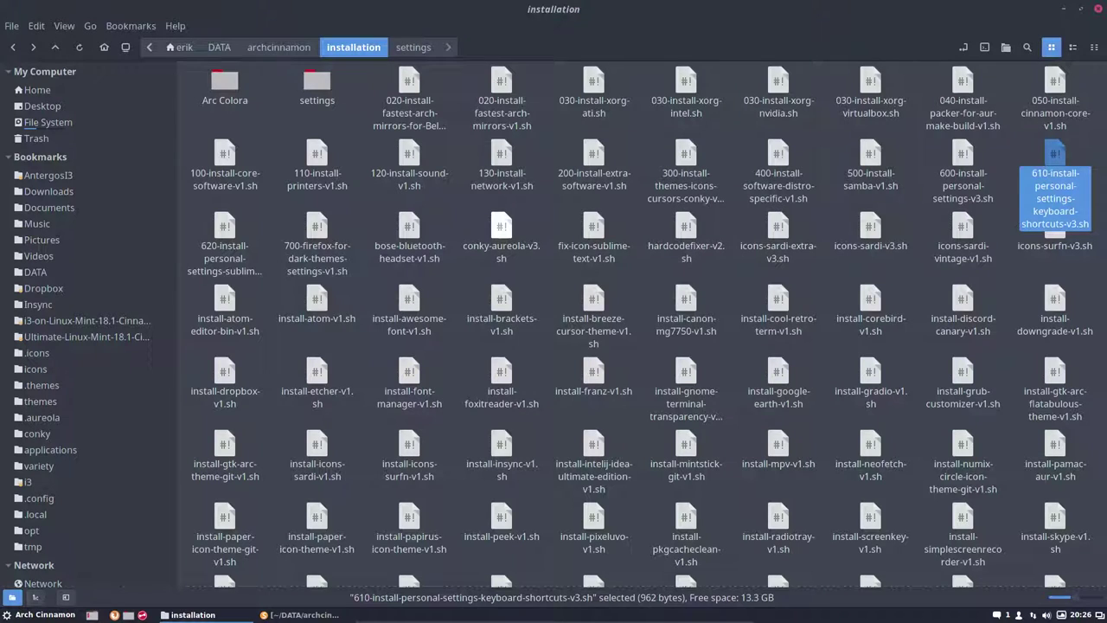
Test launching Sublime Text with the installed keyboard shortcuts, closing its window after each launch.
double_click(1055, 154)
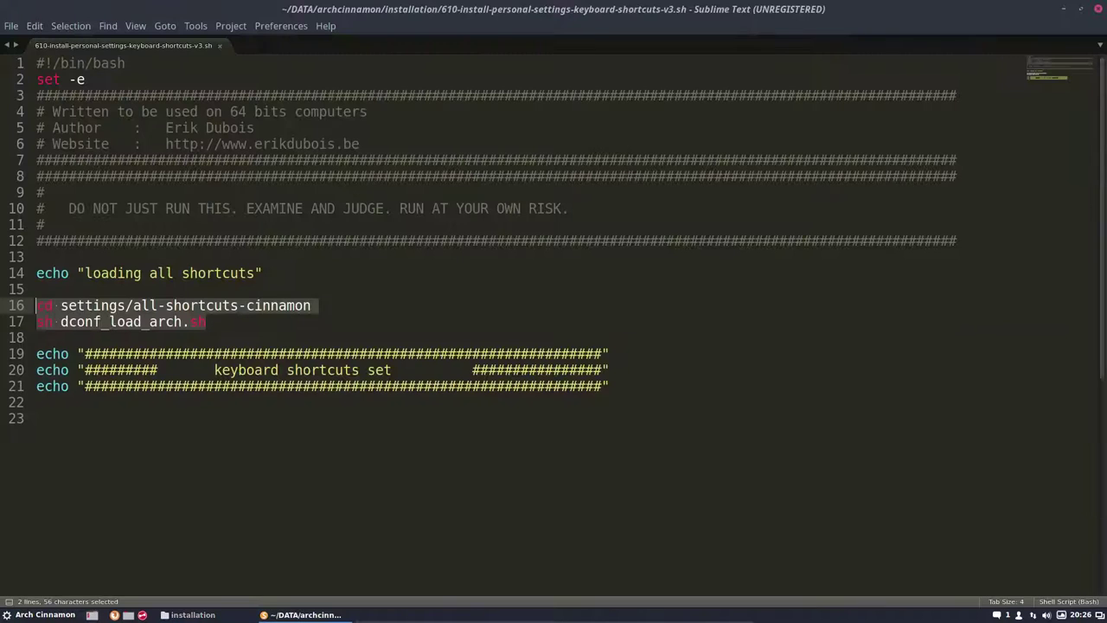
click(1099, 8)
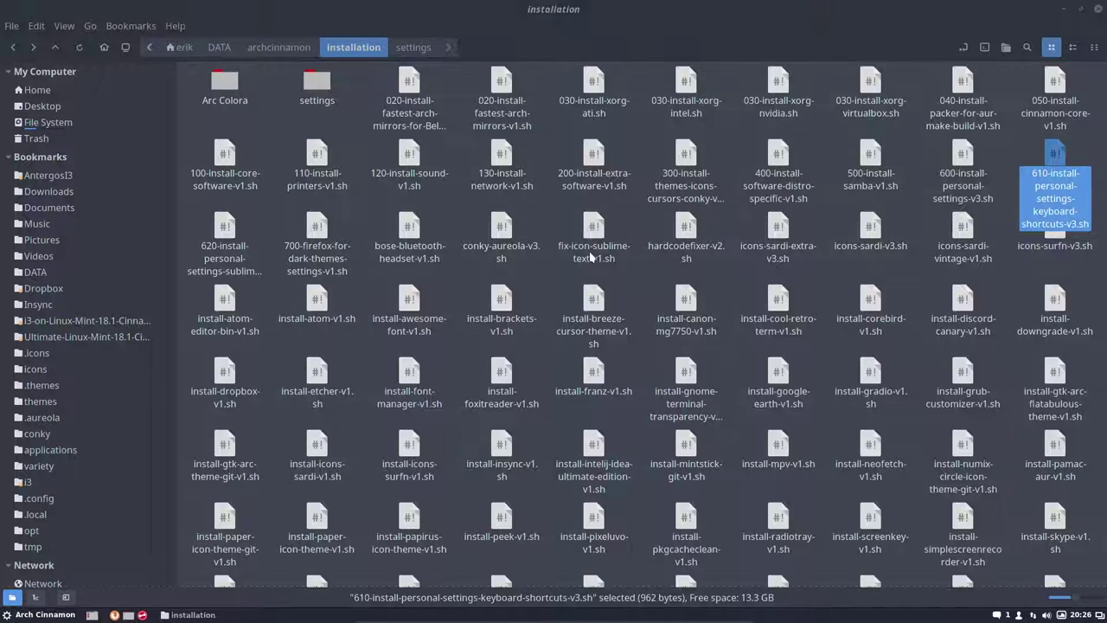
key(Return)
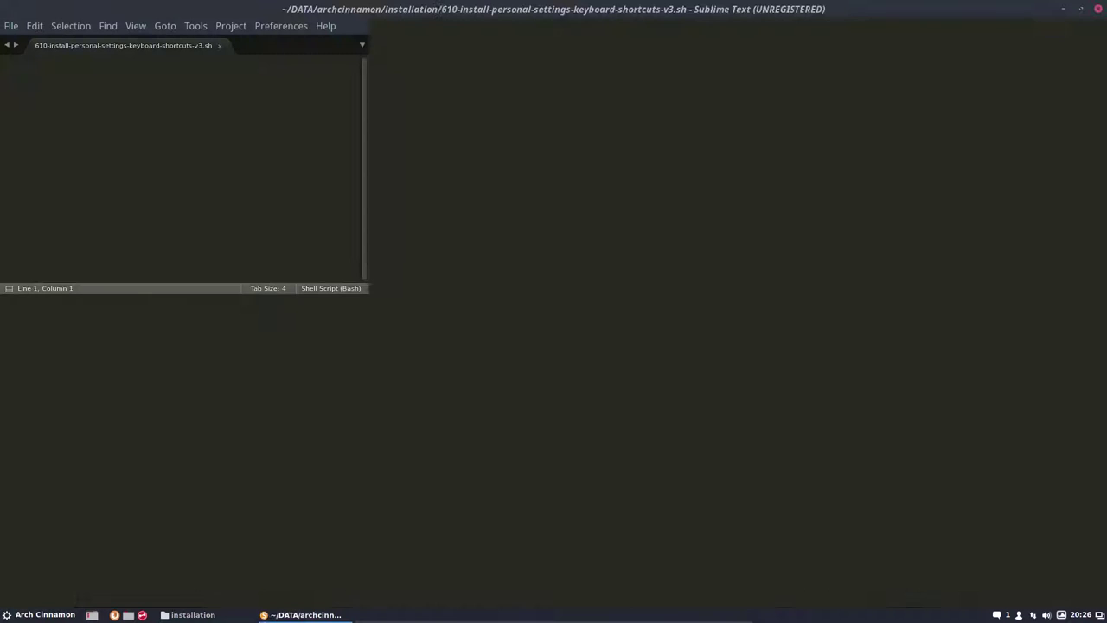
click(1099, 10)
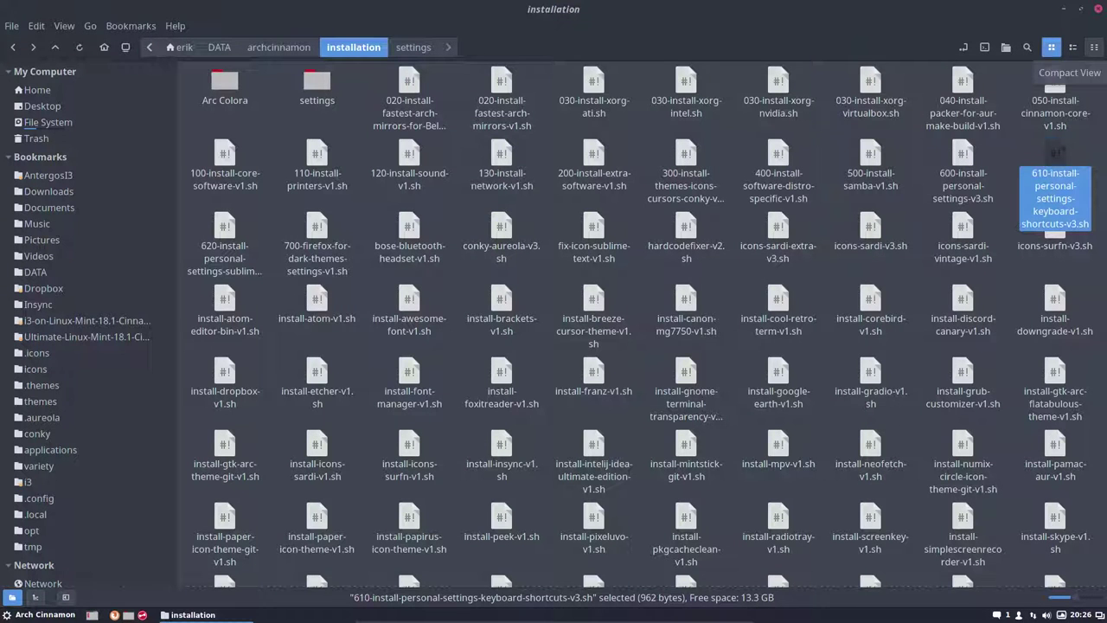
Test the terminal keyboard shortcut by launching two terminal windows, and close both.
key(ctrl+alt+t)
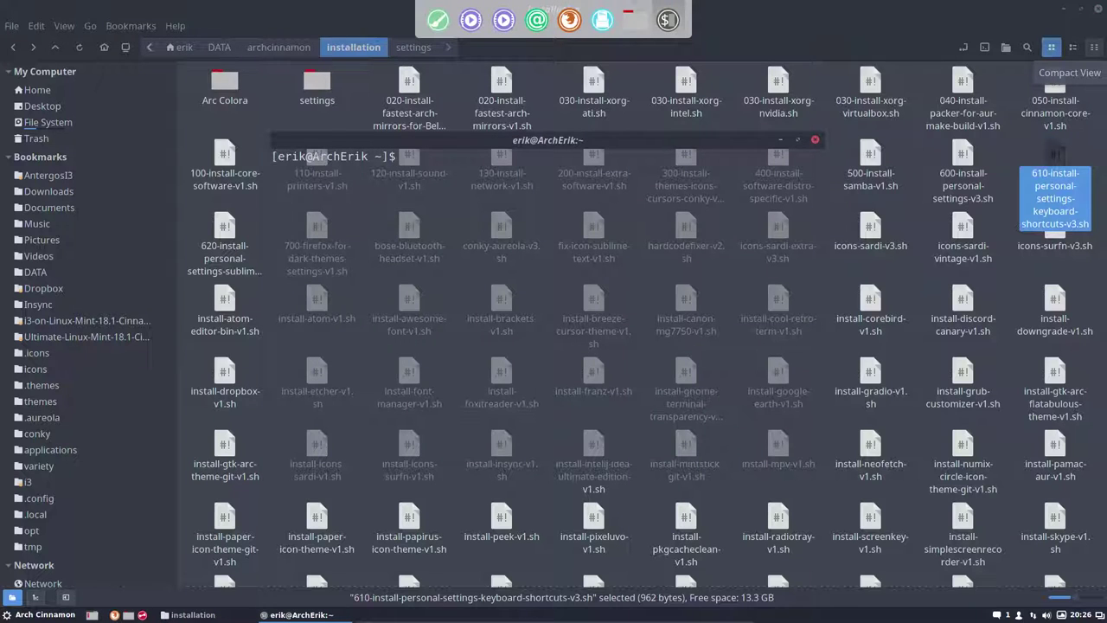
key(ctrl+alt+t)
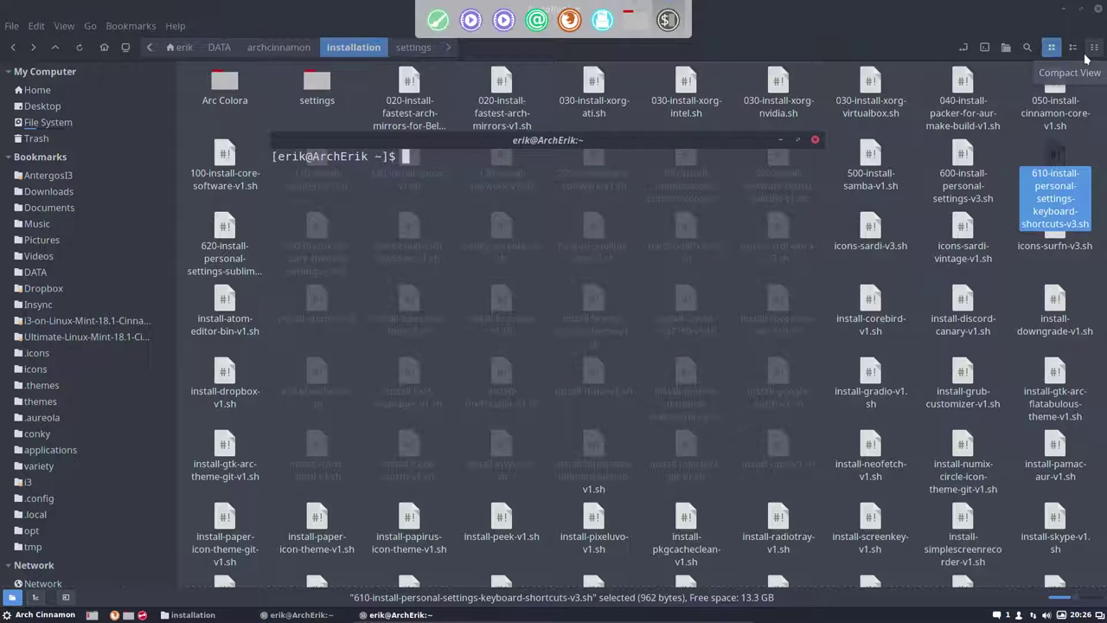
click(815, 141)
click(813, 142)
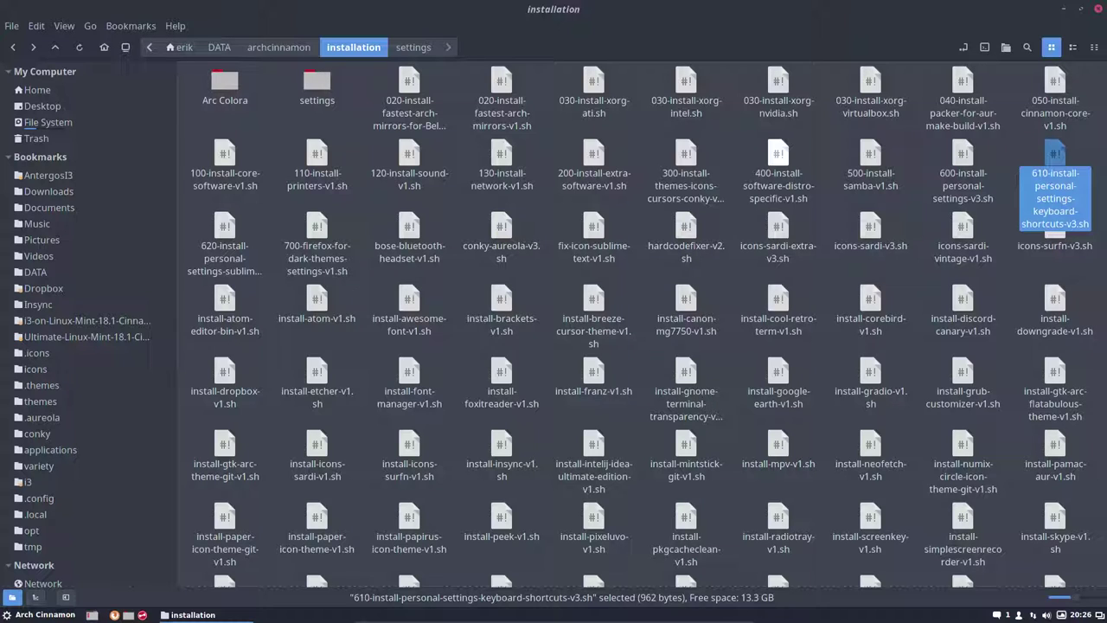
Launch GIMP by shortcut and maximise it in Single-Window Mode, and close Inkscape after test-launching it.
key(super+F4)
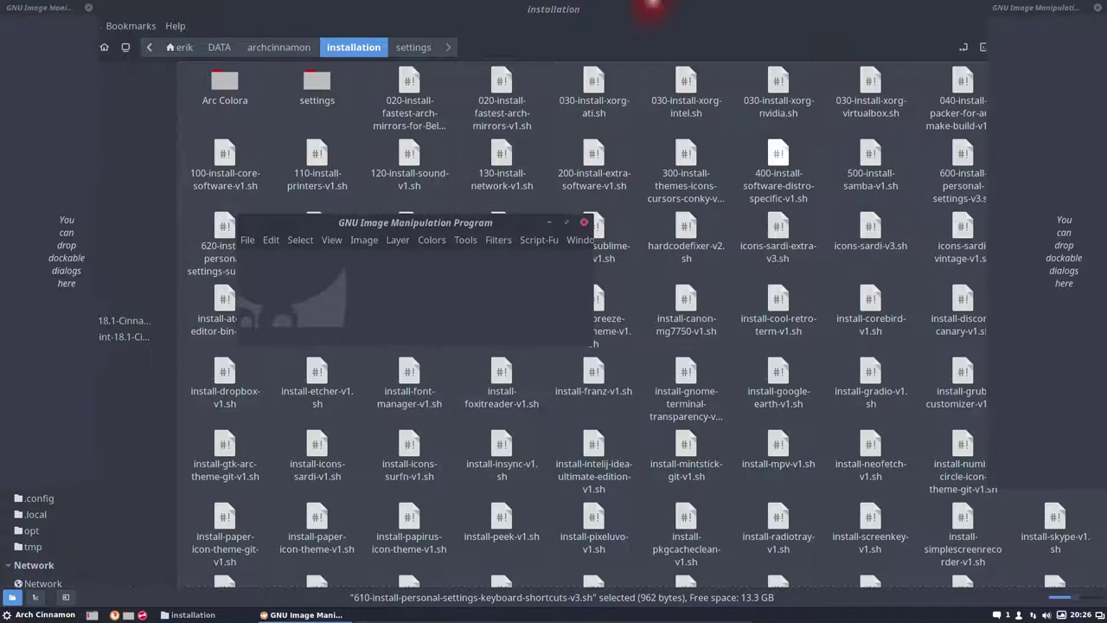
double_click(528, 224)
click(357, 26)
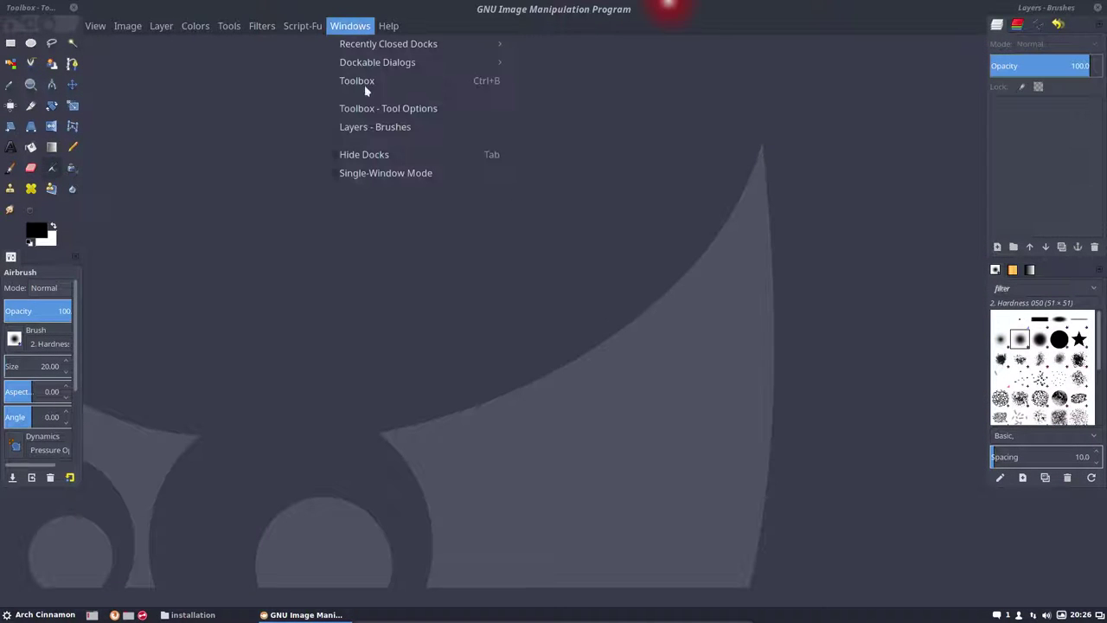
click(409, 173)
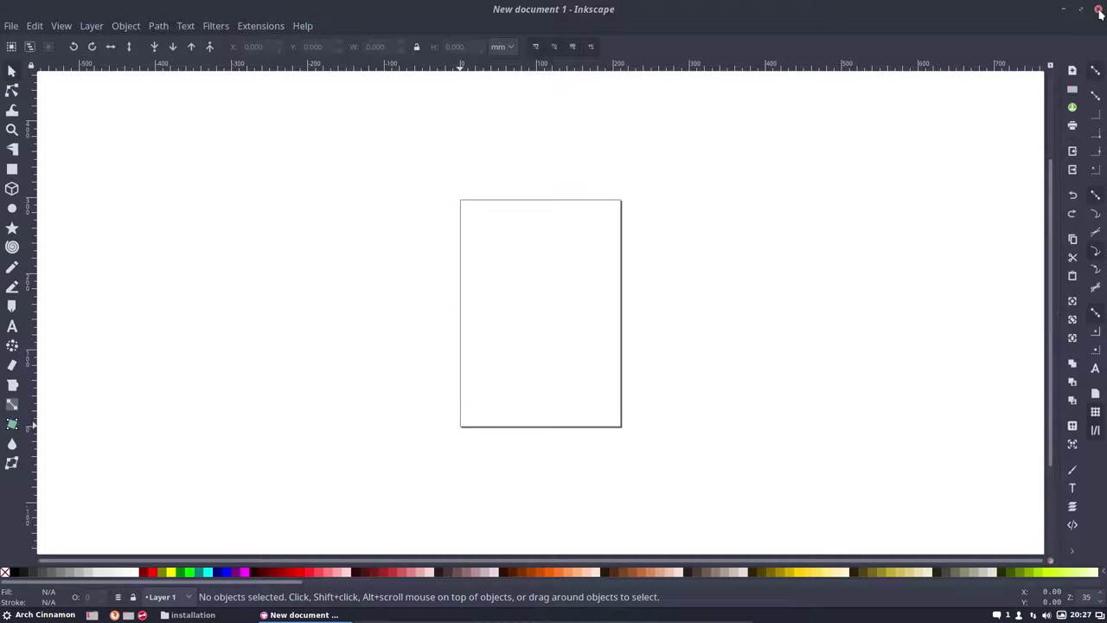
click(1099, 10)
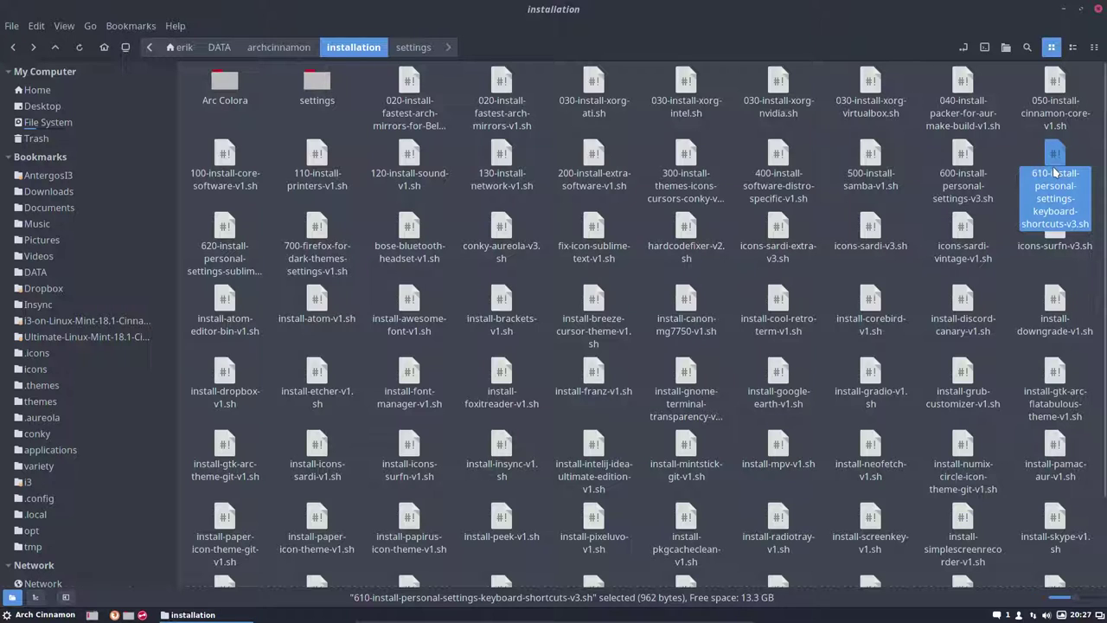
Examine the keybindings dconf file and the dump and load scripts in settings/all-shortcuts-cinnamon, and close the file manager.
double_click(314, 93)
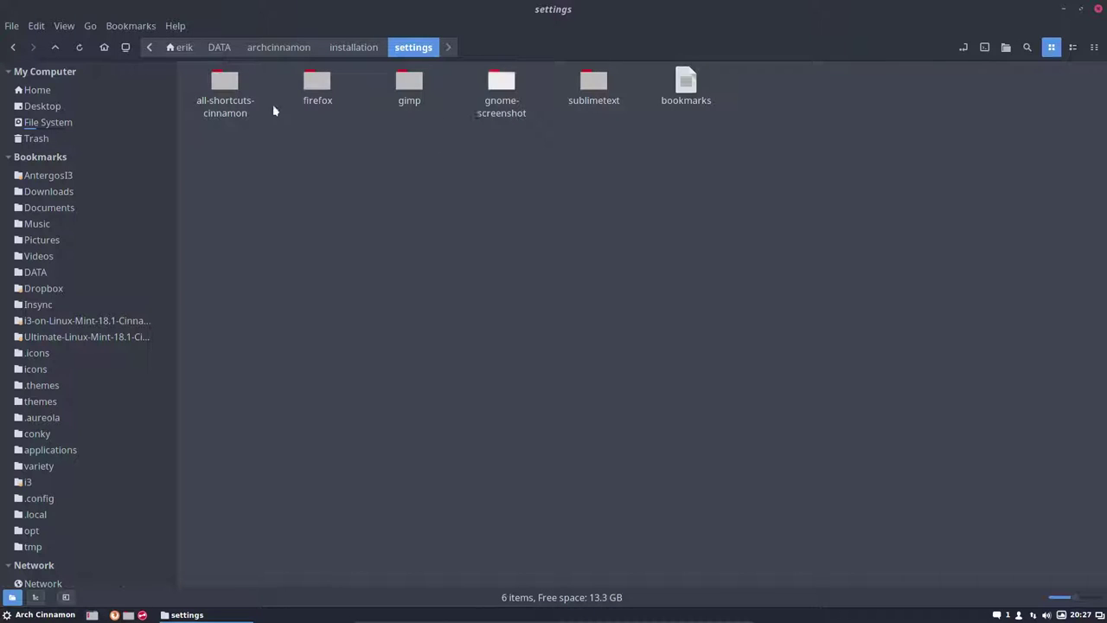
double_click(225, 83)
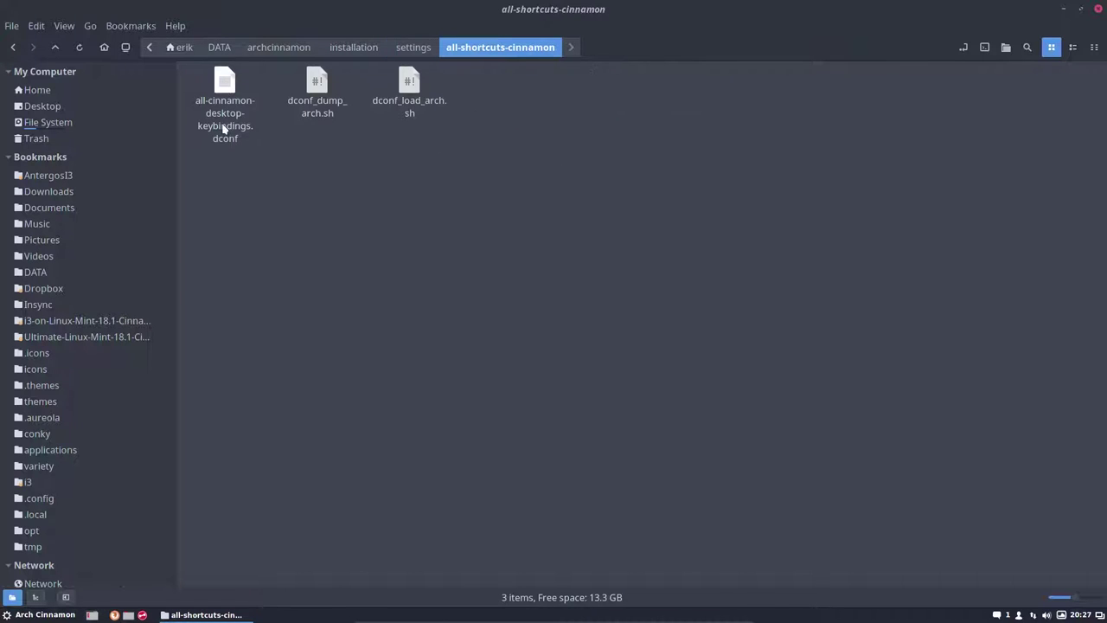
click(317, 83)
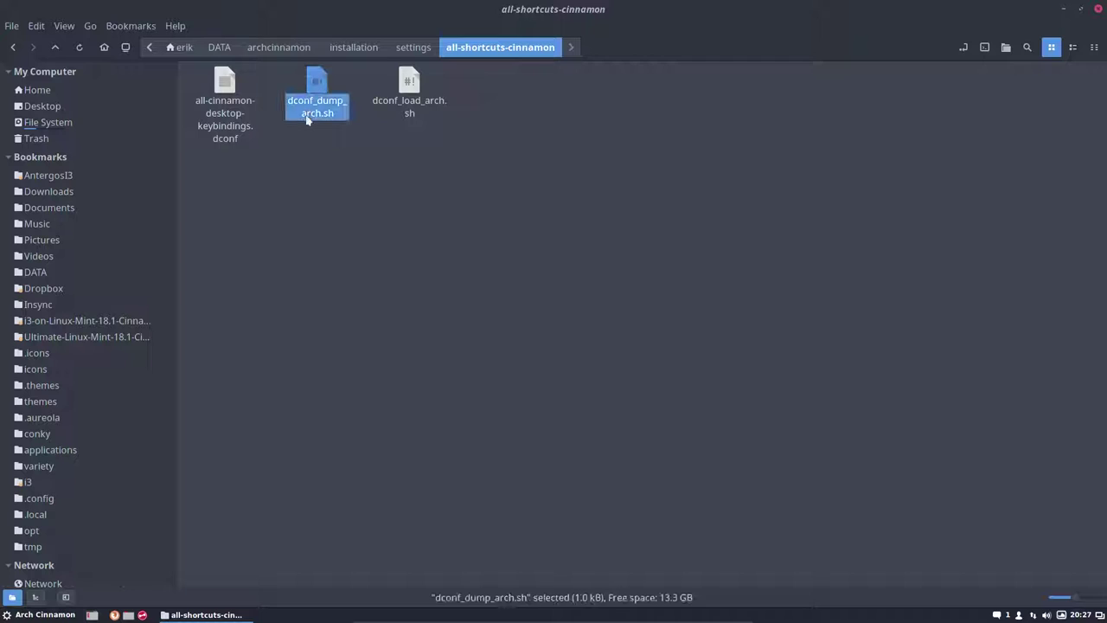
click(224, 81)
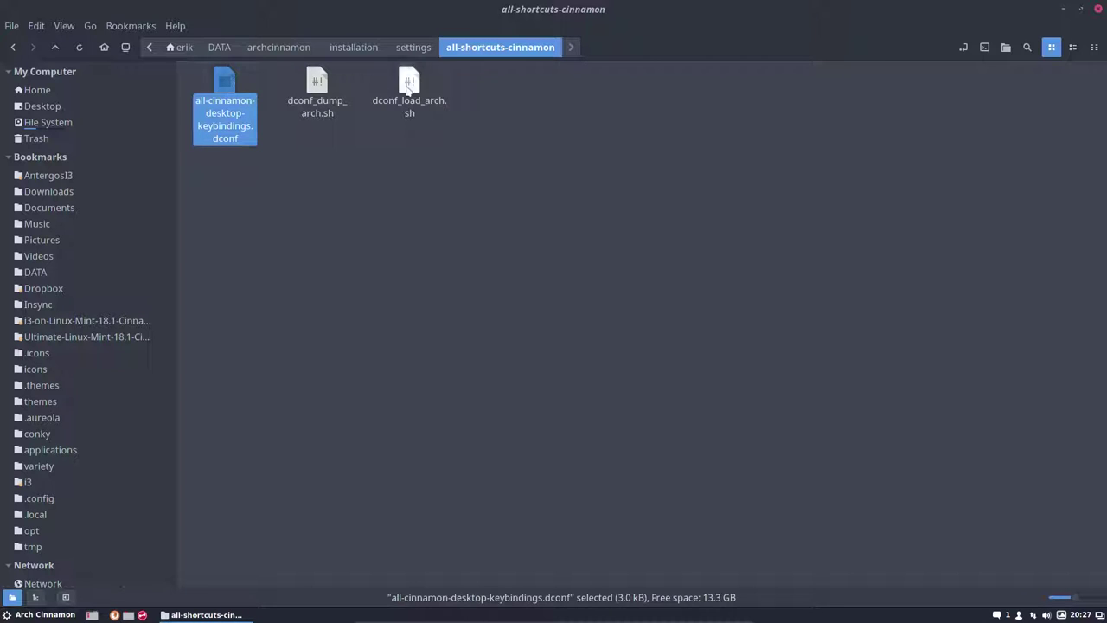
click(408, 84)
click(223, 110)
click(302, 117)
click(414, 93)
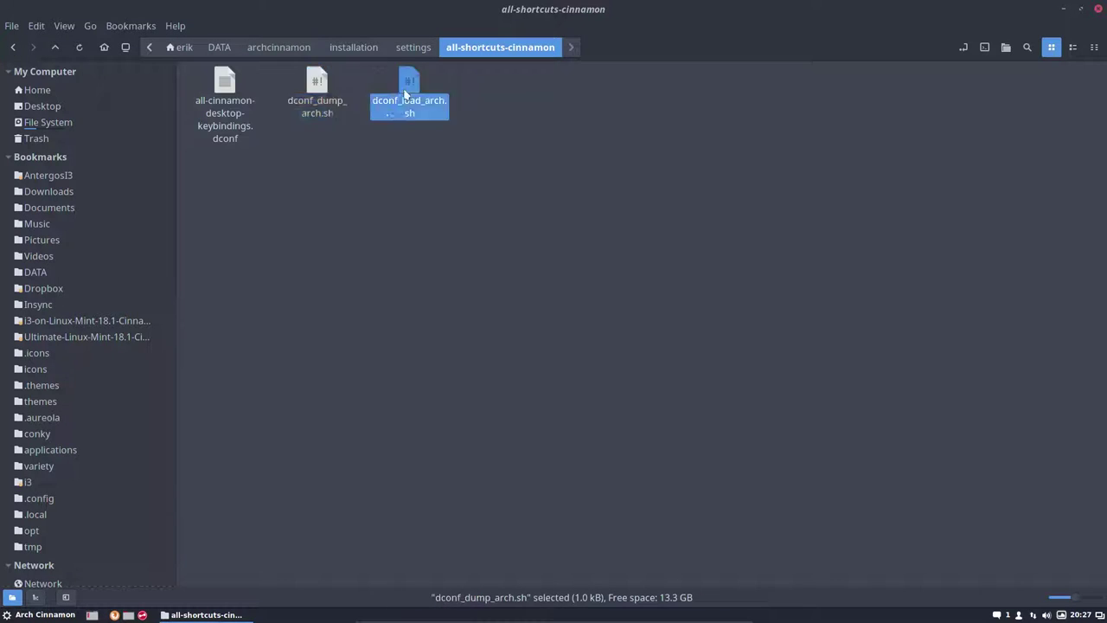
click(1099, 9)
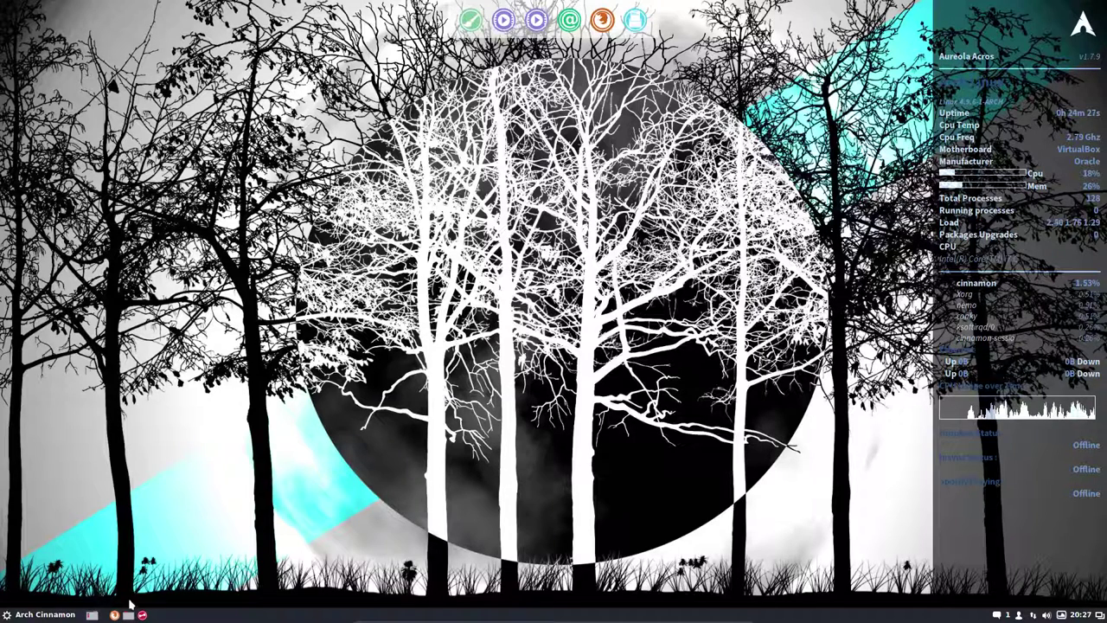
Reopen the file manager and go to the DATA/archcinnamon/installation folder.
click(128, 614)
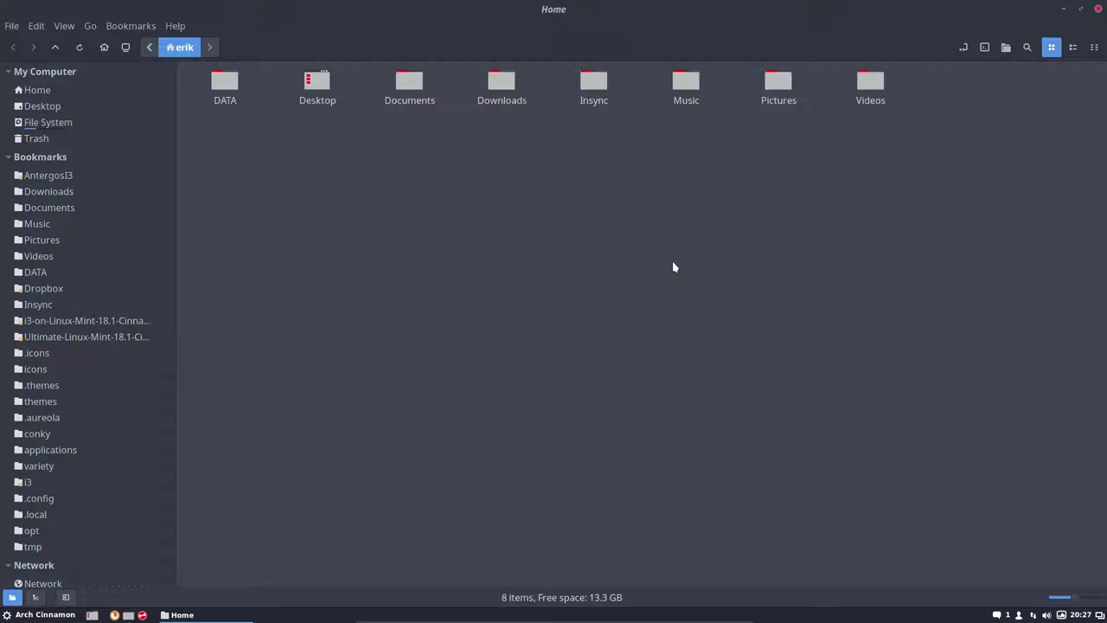
double_click(225, 84)
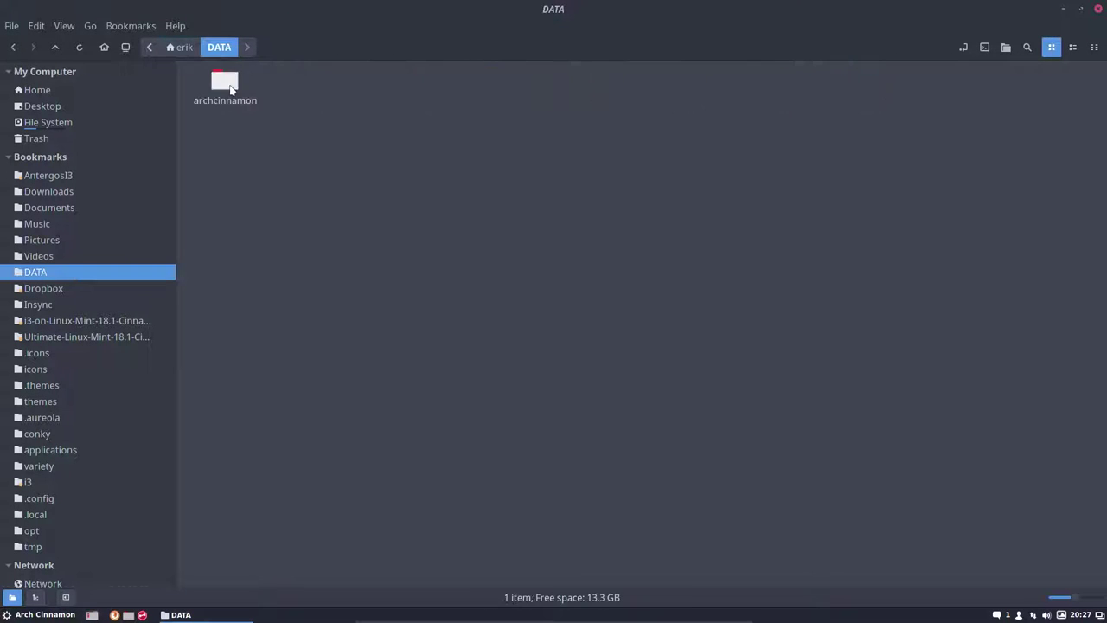
double_click(231, 88)
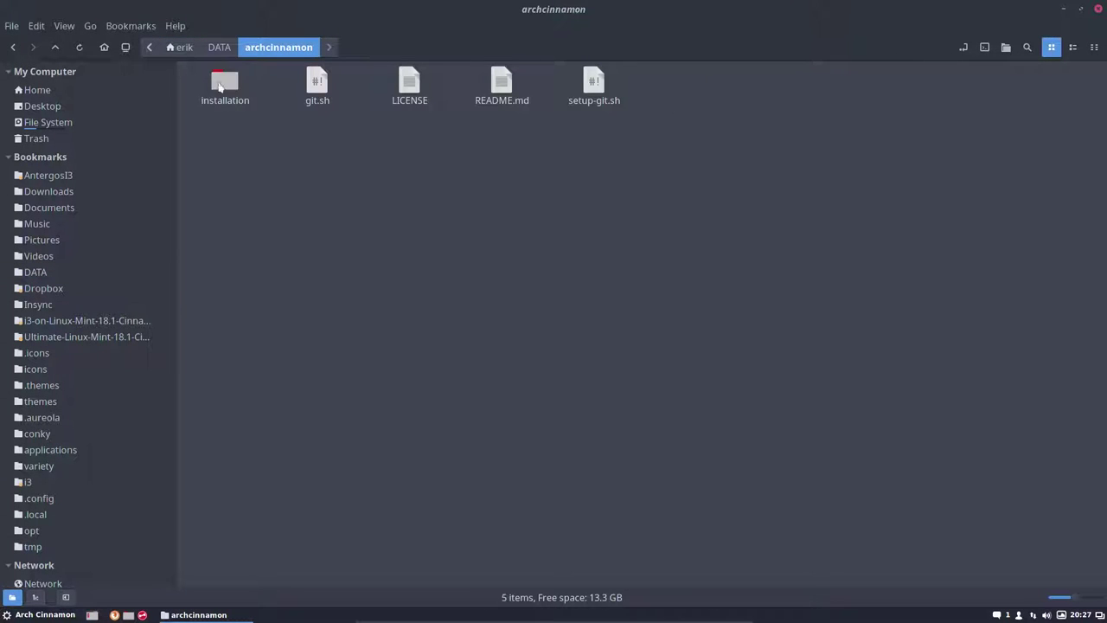
click(213, 86)
double_click(212, 86)
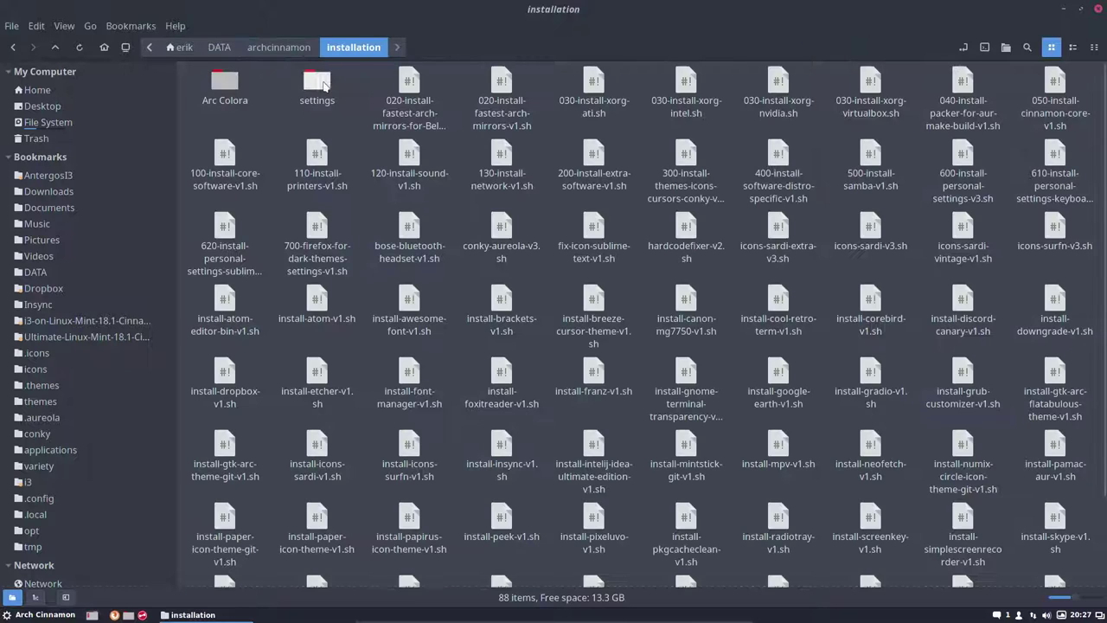
Check the firefox, gimp and gnome-screenshot subfolders in settings, and open the sublimetext folder to view its configuration files.
double_click(325, 84)
click(321, 88)
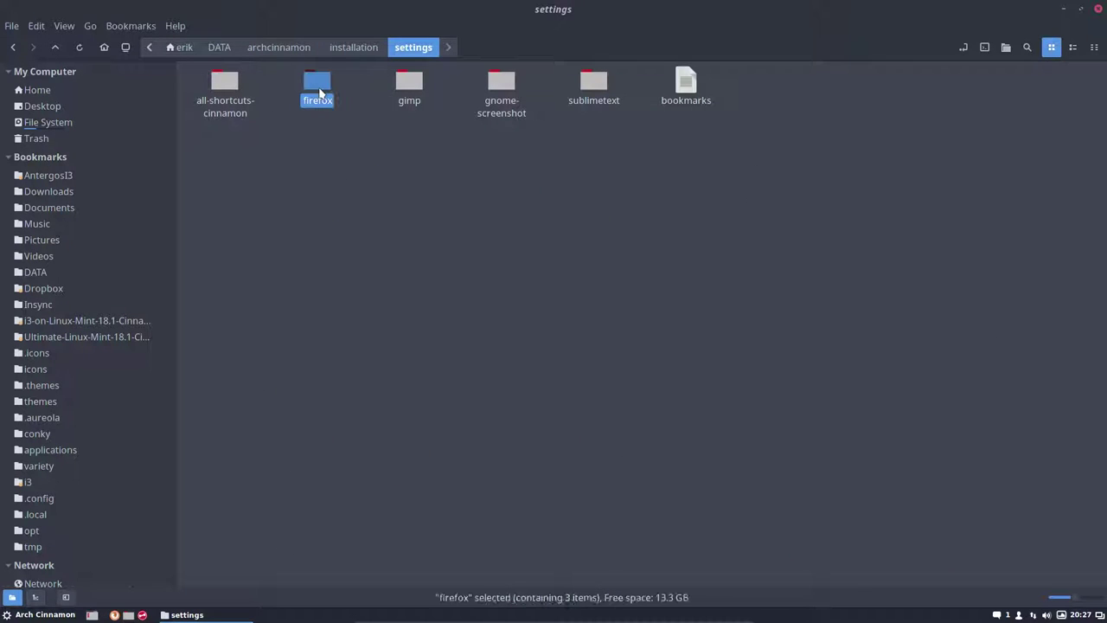
click(414, 87)
click(507, 83)
click(593, 83)
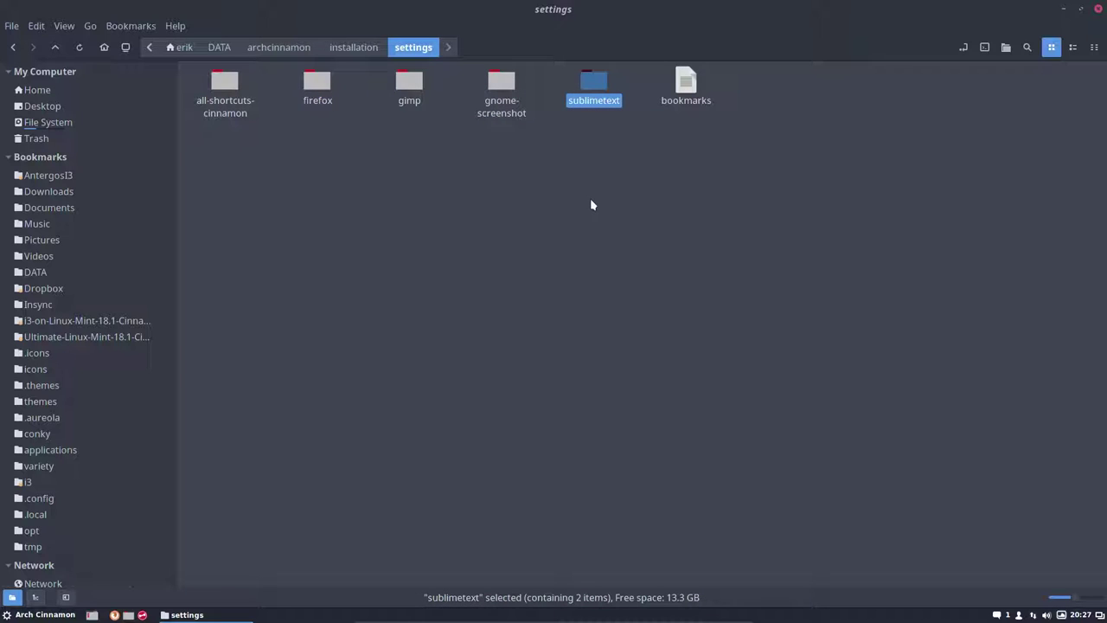
double_click(601, 79)
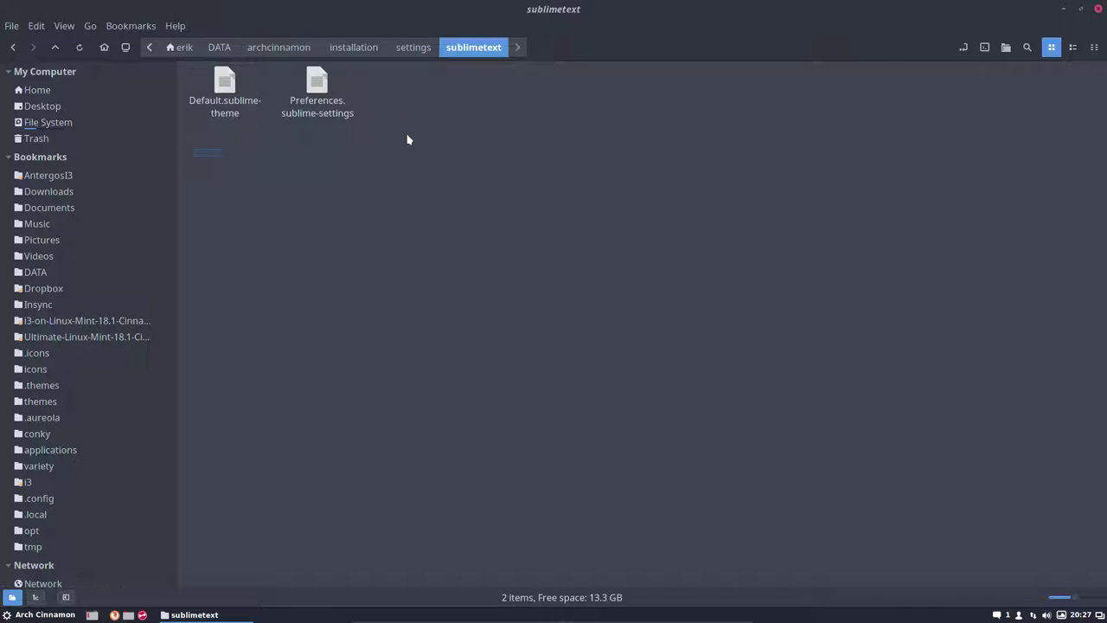
Open Preferences.sublime-settings from the sublimetext folder, examine its hot_exit and remember_open_files lines, and close the editor.
drag(409, 137, 422, 76)
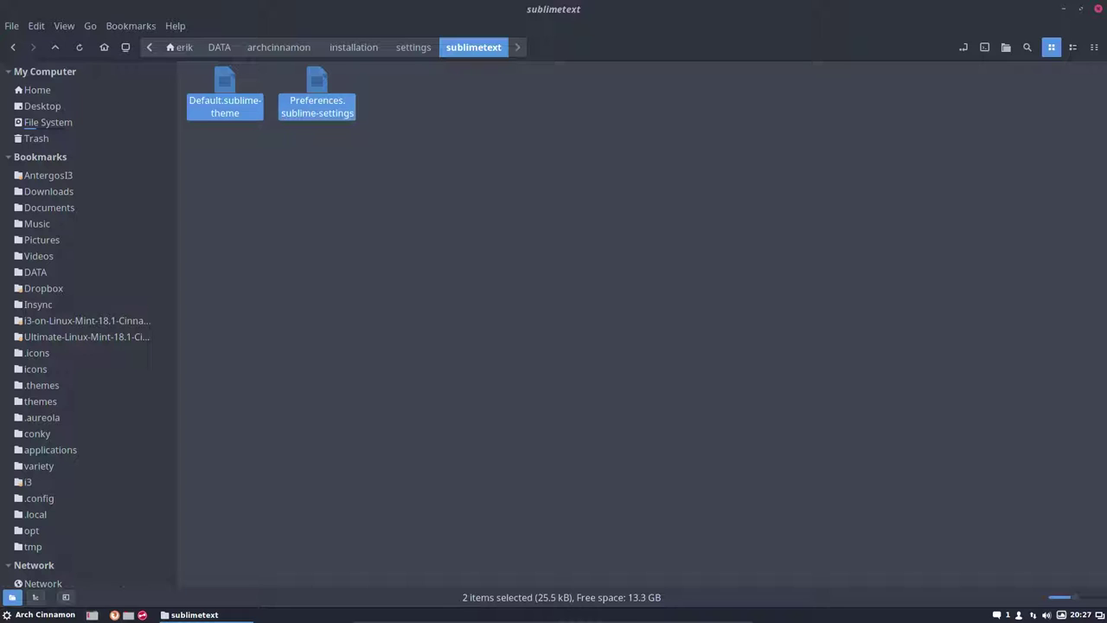
click(327, 122)
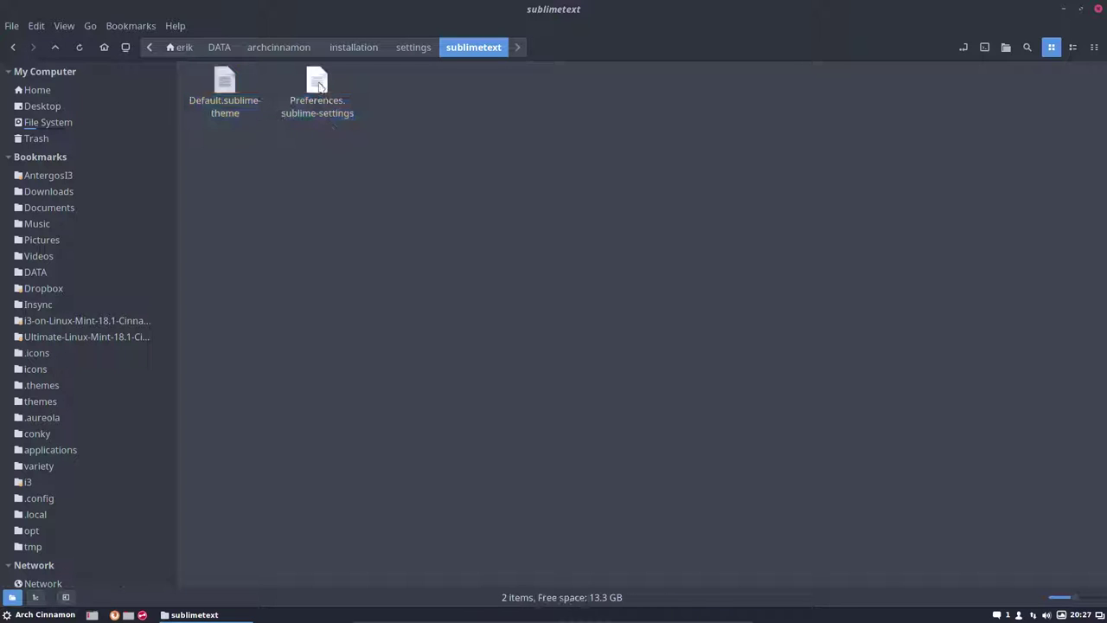
double_click(319, 81)
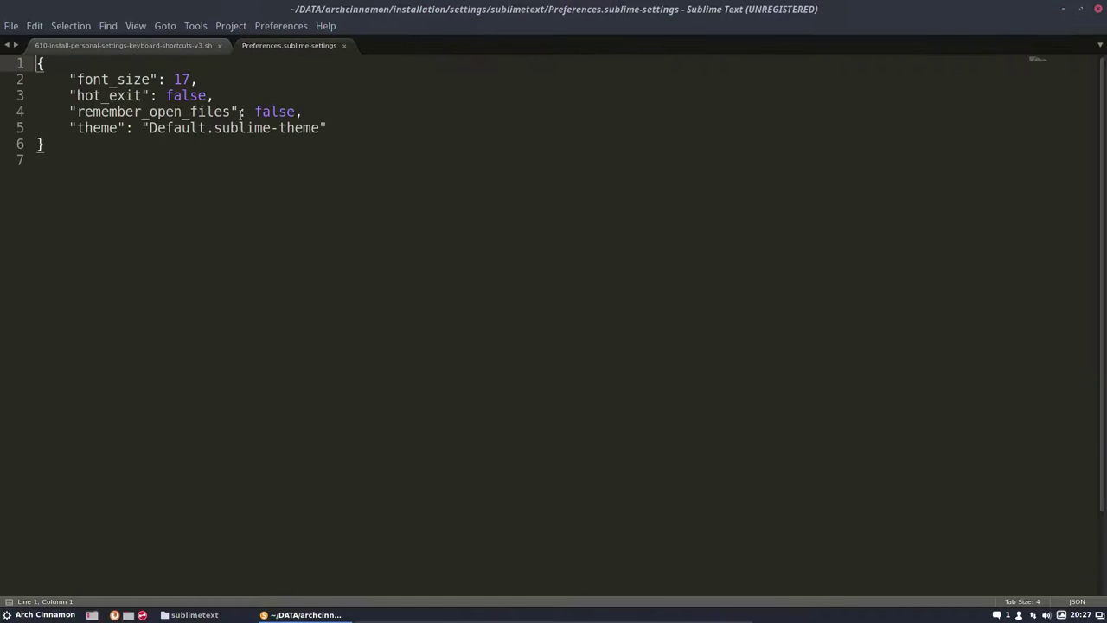
click(305, 111)
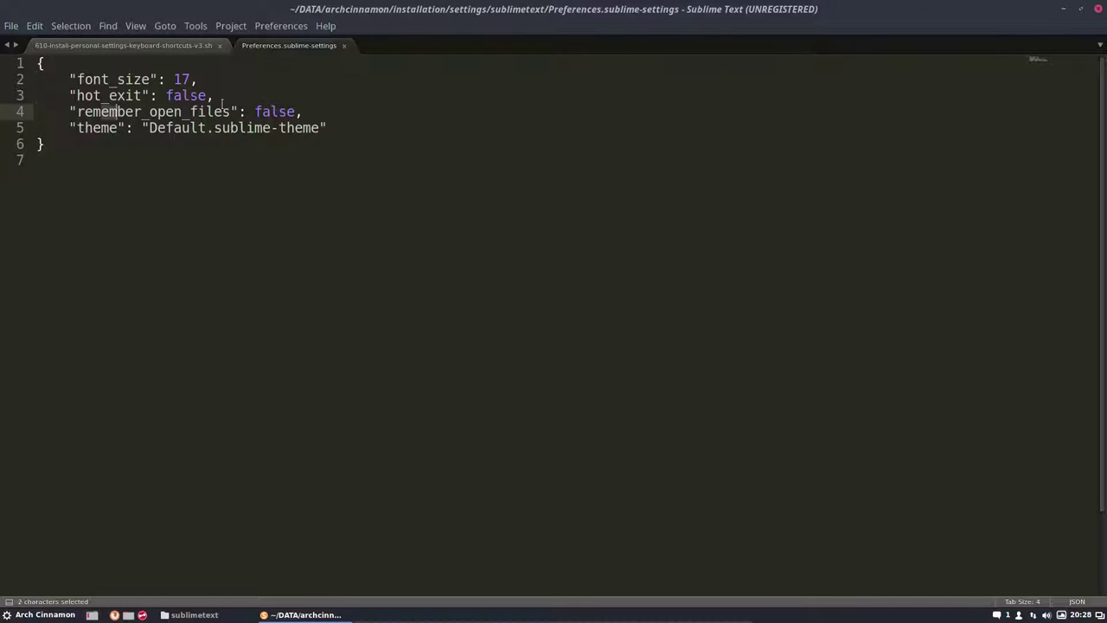
drag(101, 111, 304, 110)
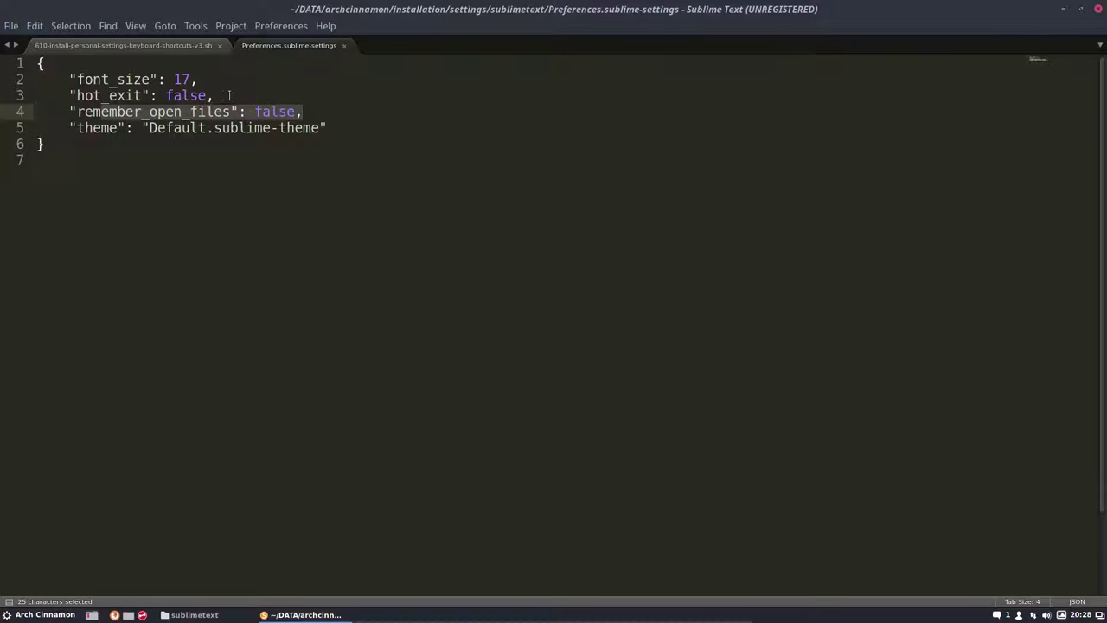
drag(221, 95, 69, 95)
click(65, 95)
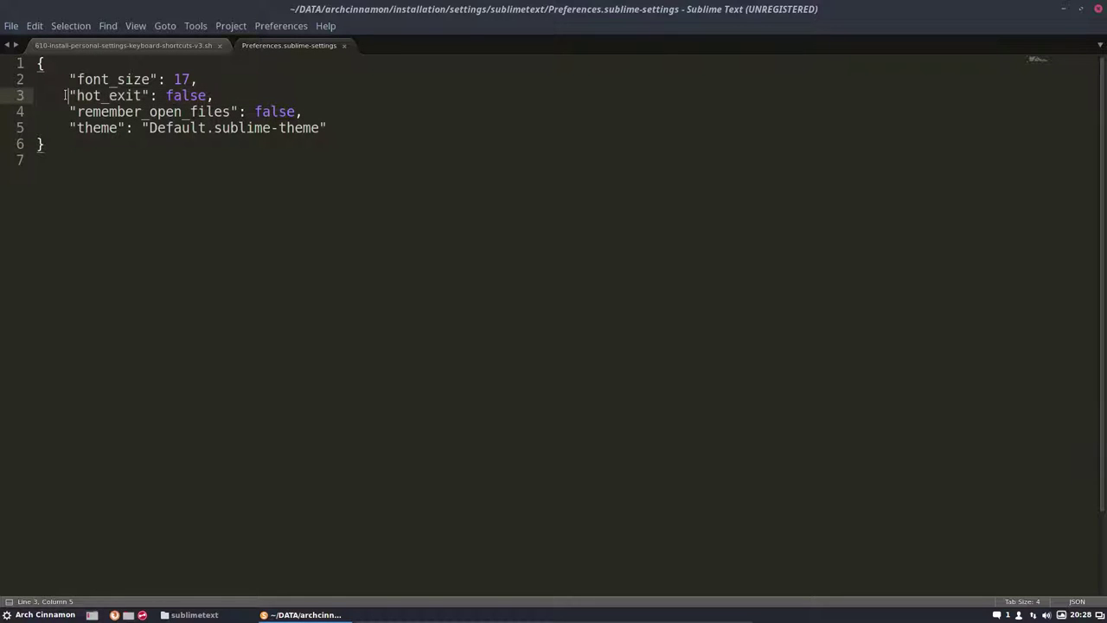
shift+click(304, 111)
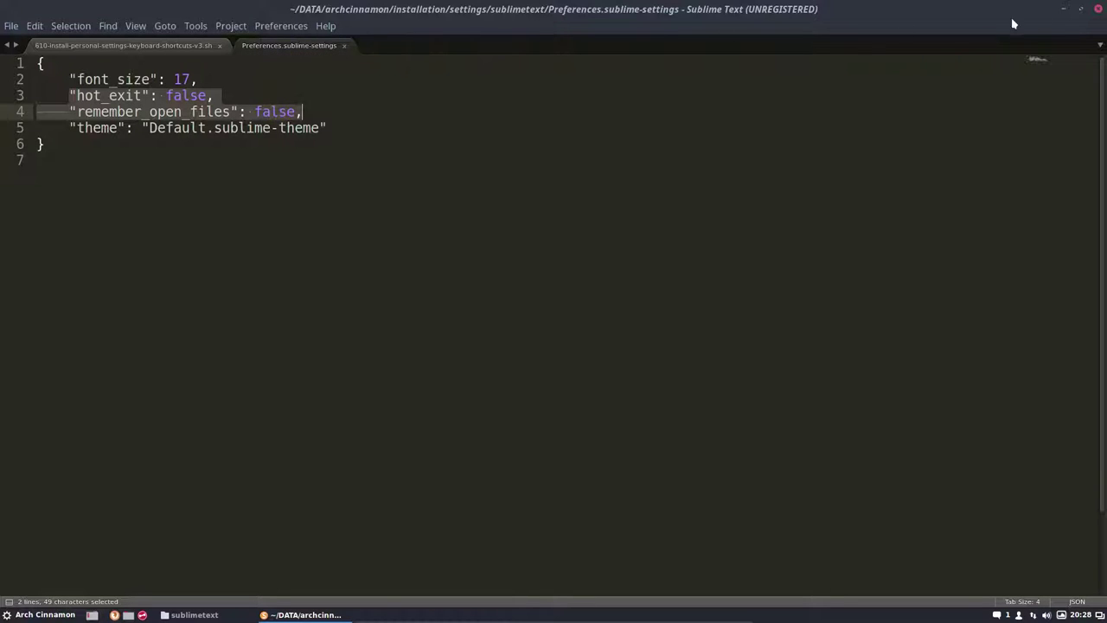
click(1097, 9)
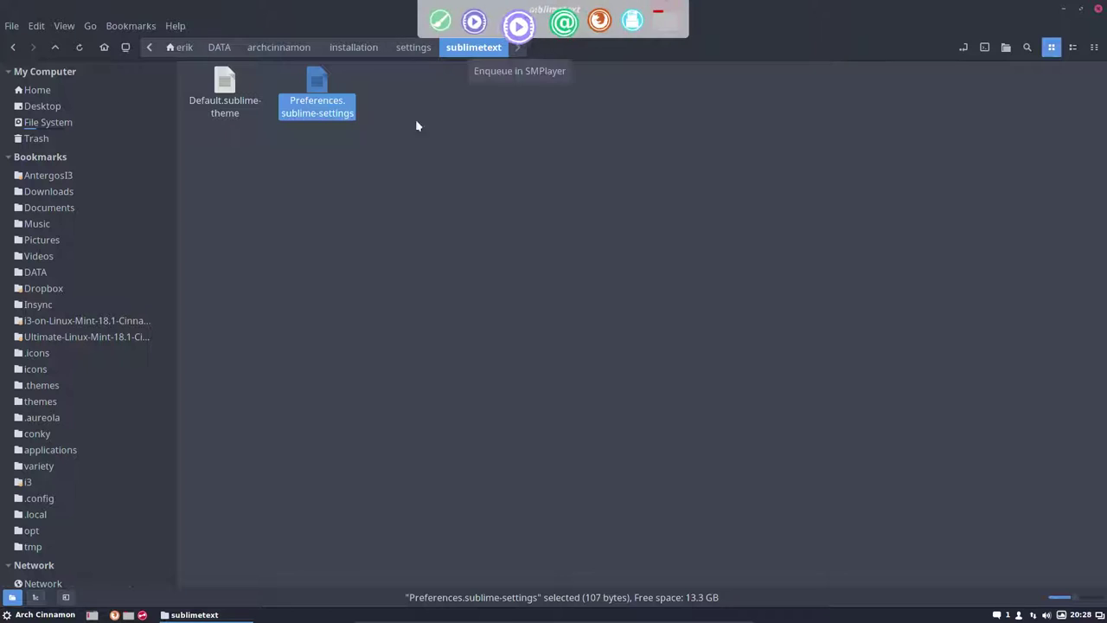
Launch Sublime Text from the application menu, keep its icon in the dock, and close the editor.
click(46, 616)
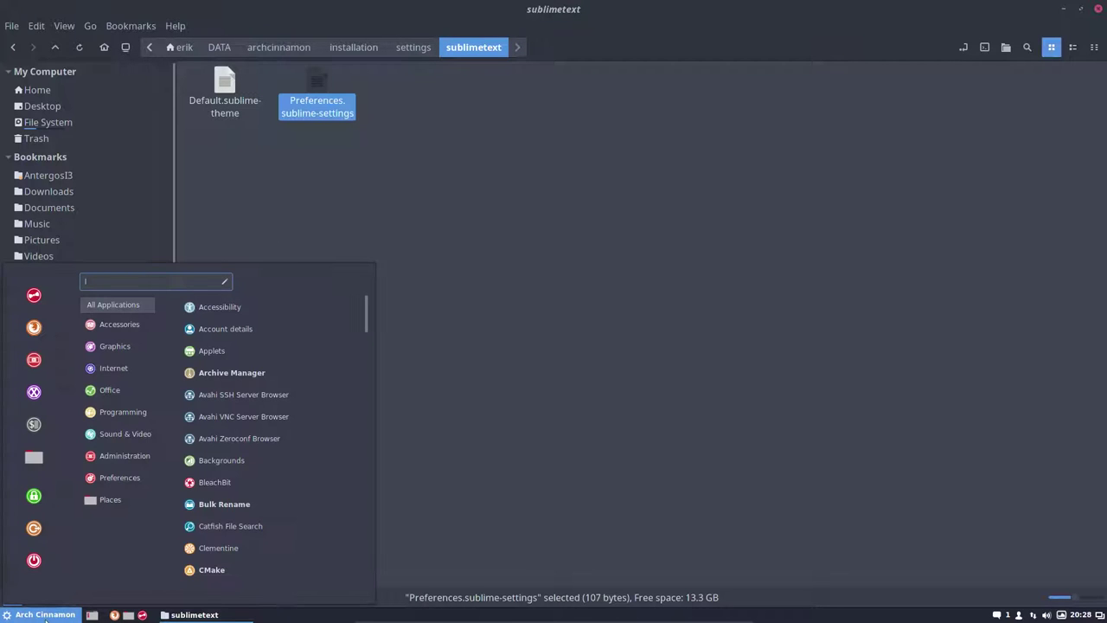
text(subl)
key(Return)
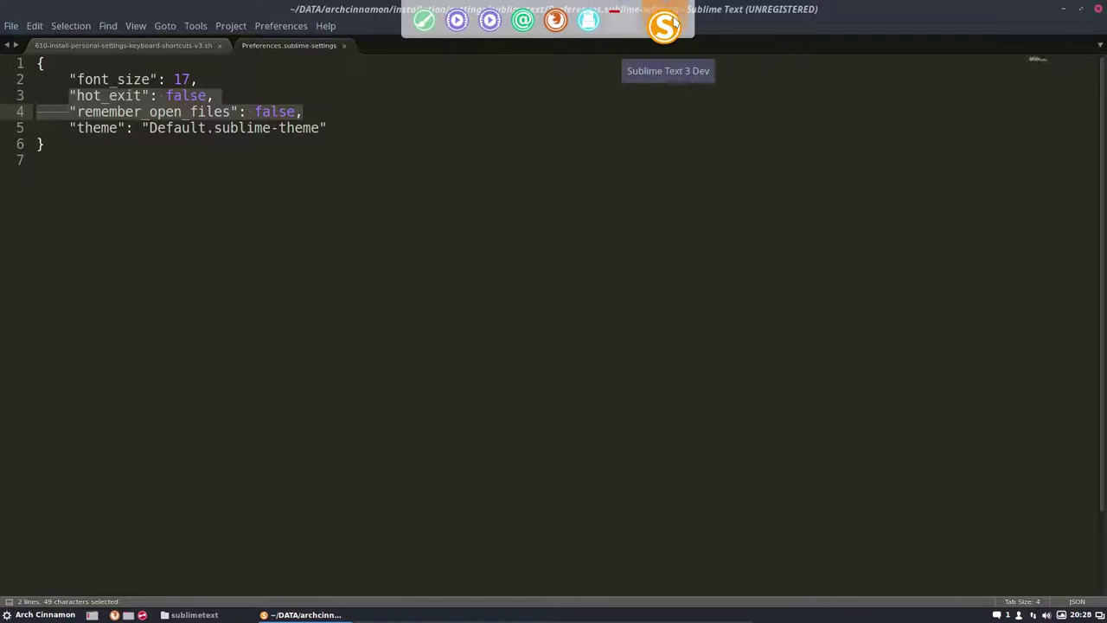
right_click(667, 28)
click(669, 123)
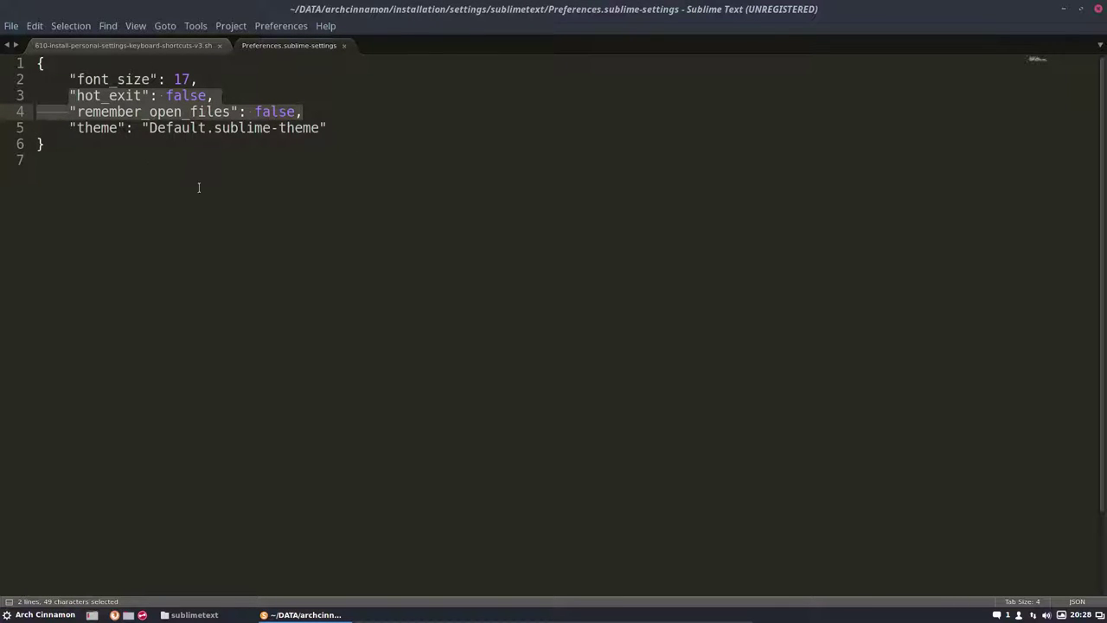
click(1098, 9)
Return to the installation folder and run 620-install-personal-settings-sublime-text-v1.sh in a terminal.
click(400, 93)
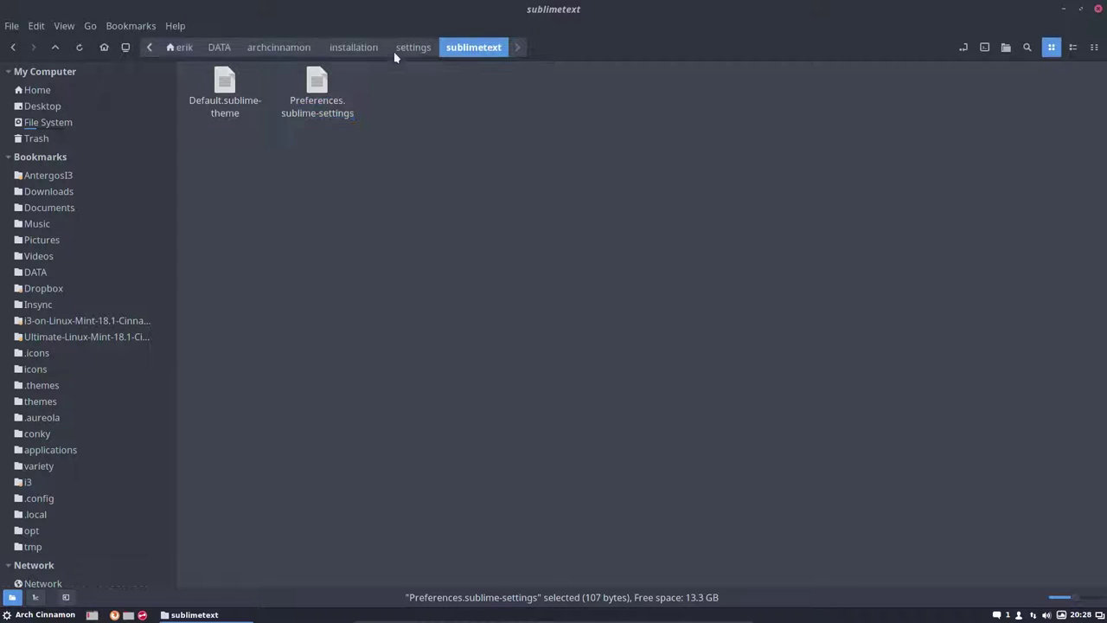
click(412, 48)
click(354, 47)
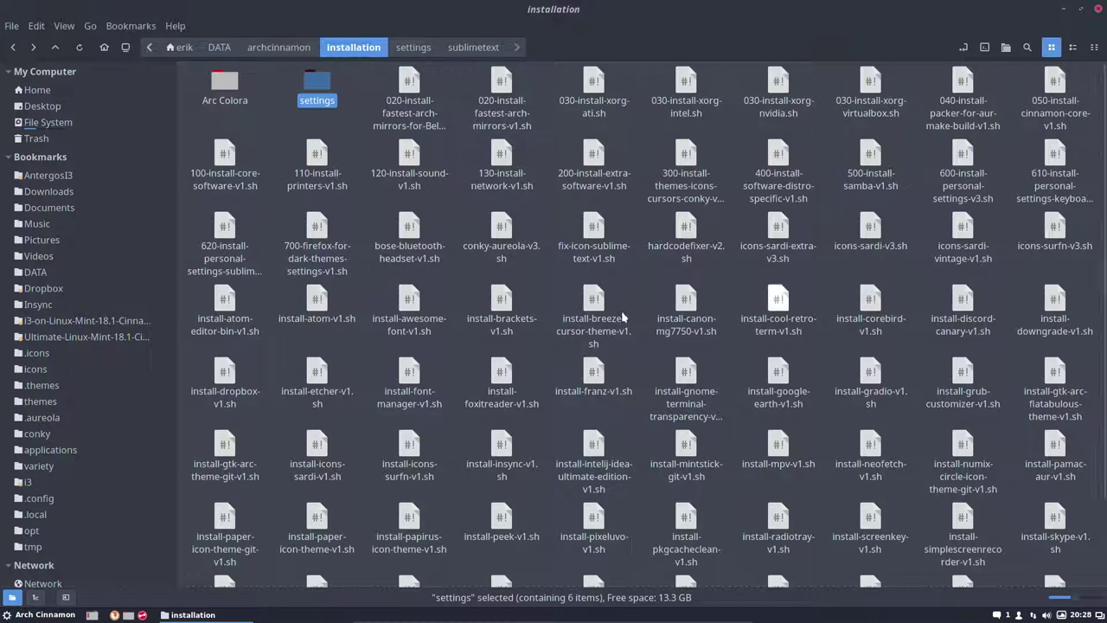
click(226, 230)
double_click(226, 226)
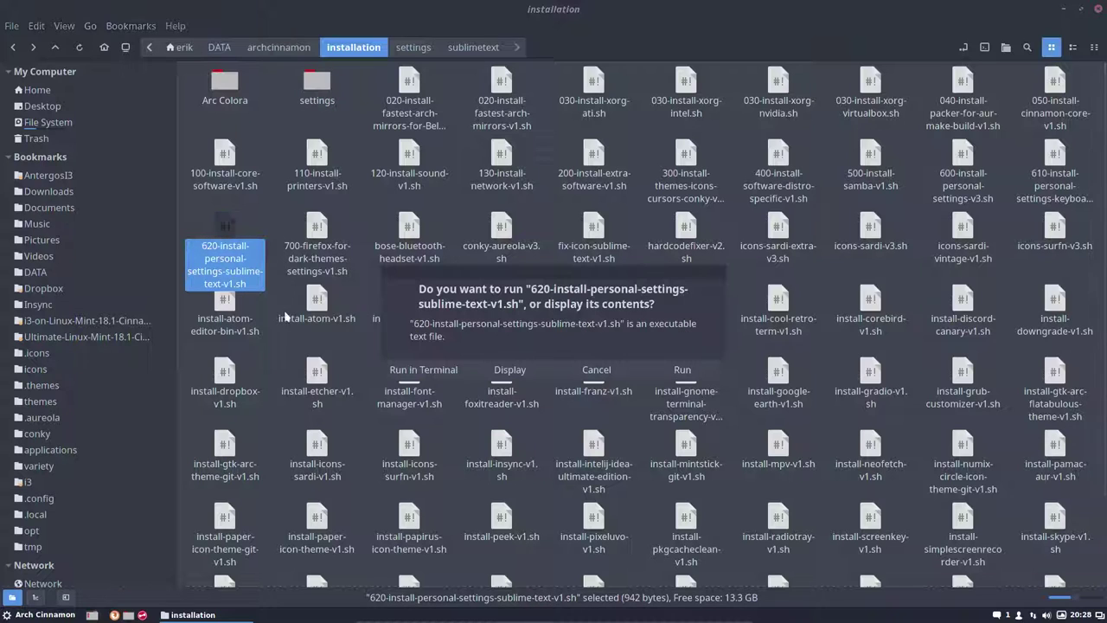
click(447, 375)
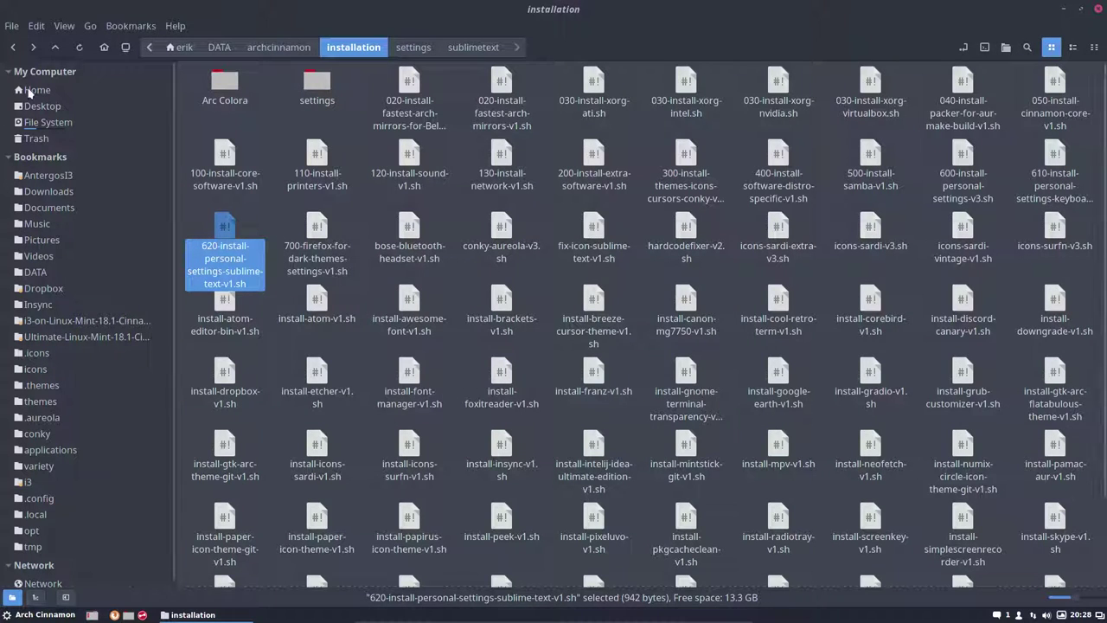
Show hidden files in the home folder, check the settings files in .config/sublime-text-3/Packages/User, and close the file manager.
click(273, 203)
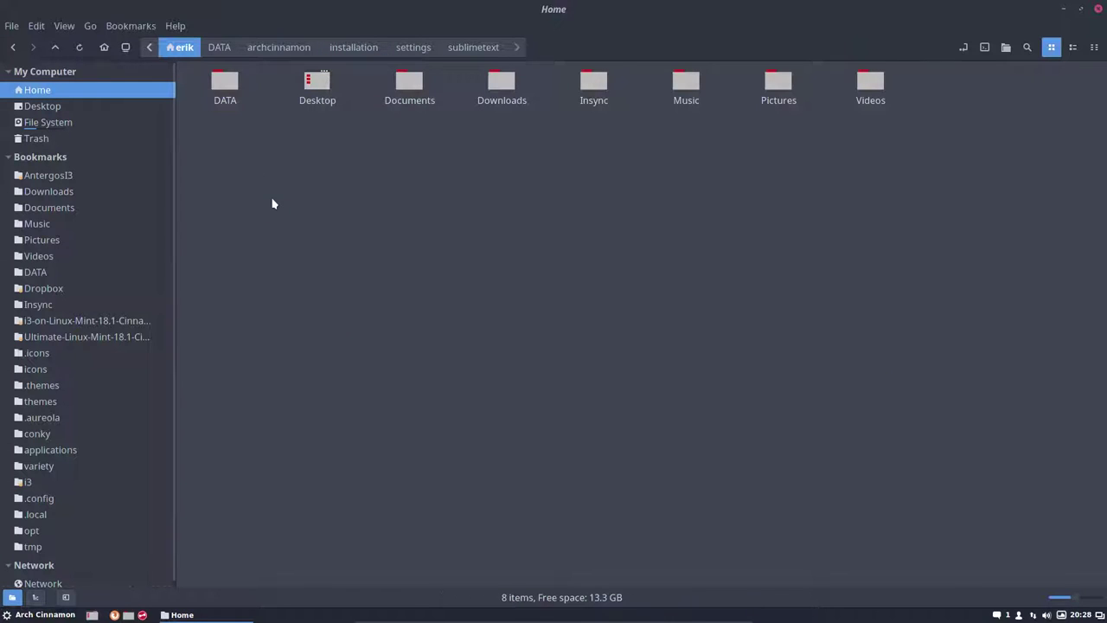
key(ctrl+h)
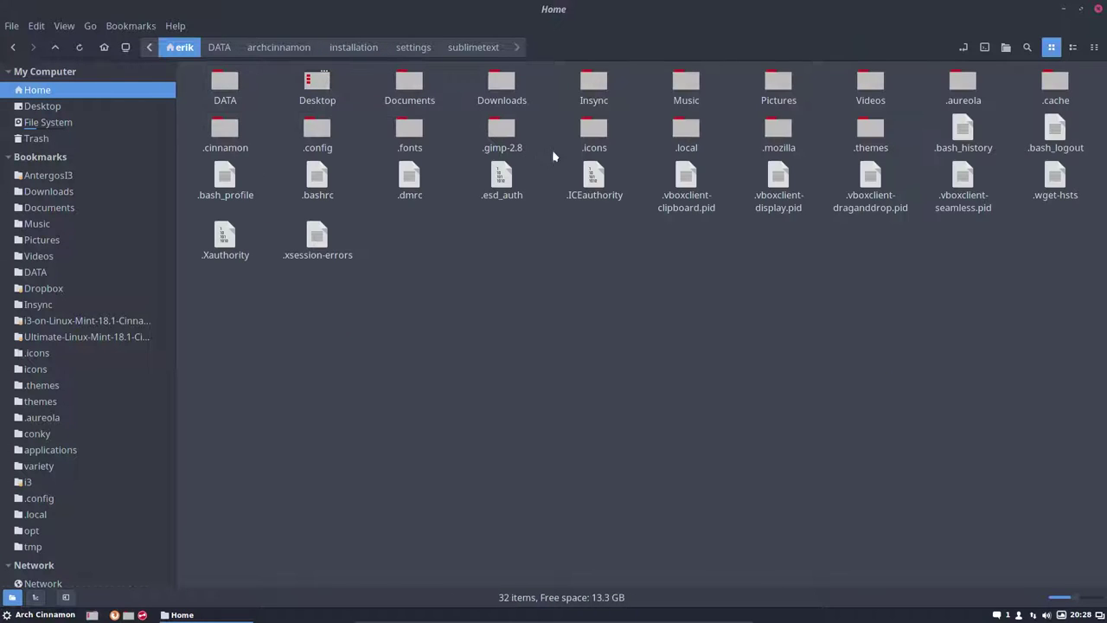
click(321, 152)
double_click(324, 154)
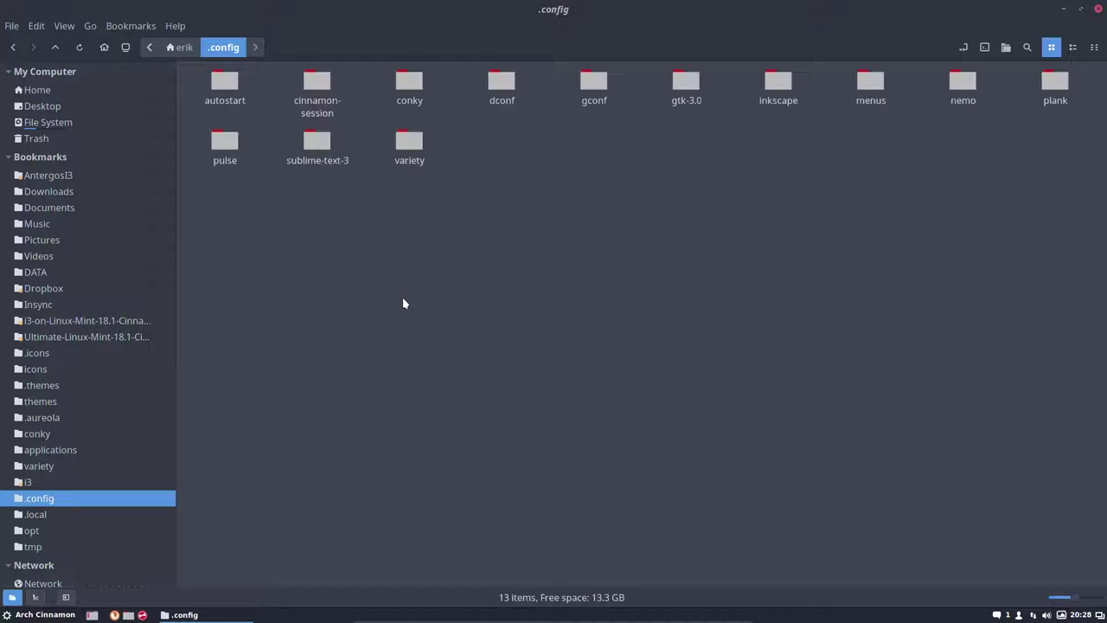
click(309, 152)
double_click(309, 153)
double_click(497, 86)
click(233, 85)
double_click(234, 85)
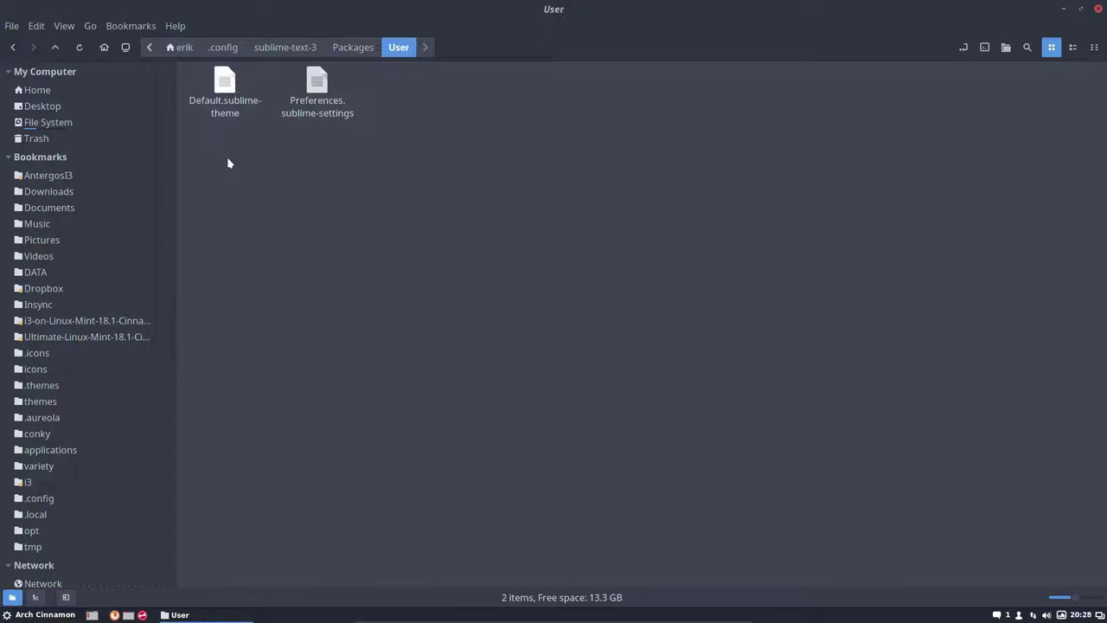
drag(404, 118, 303, 144)
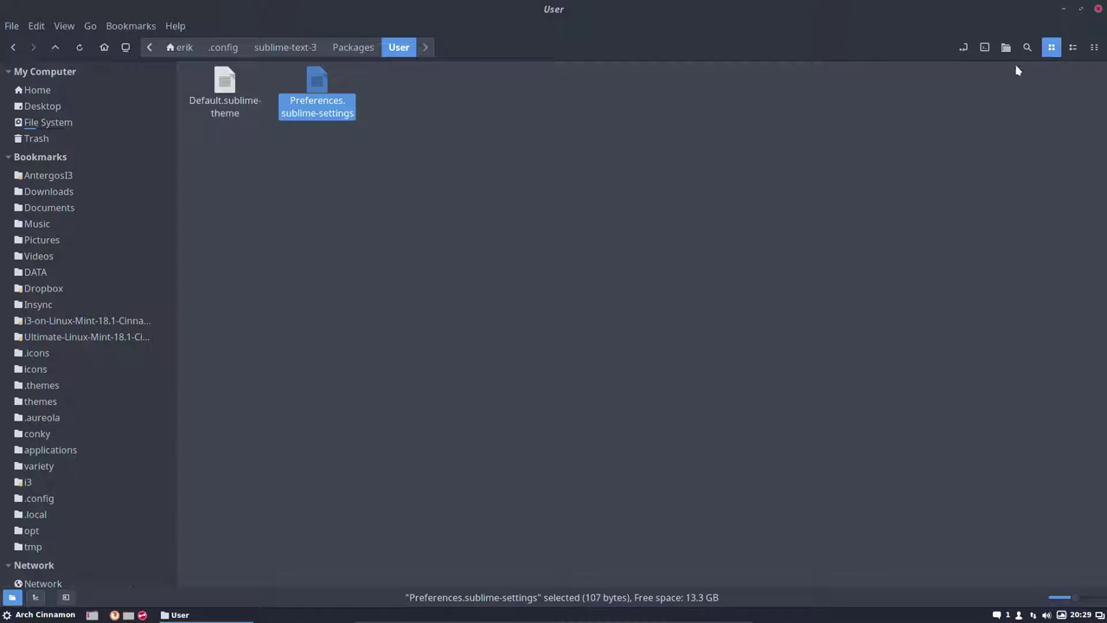
click(1099, 8)
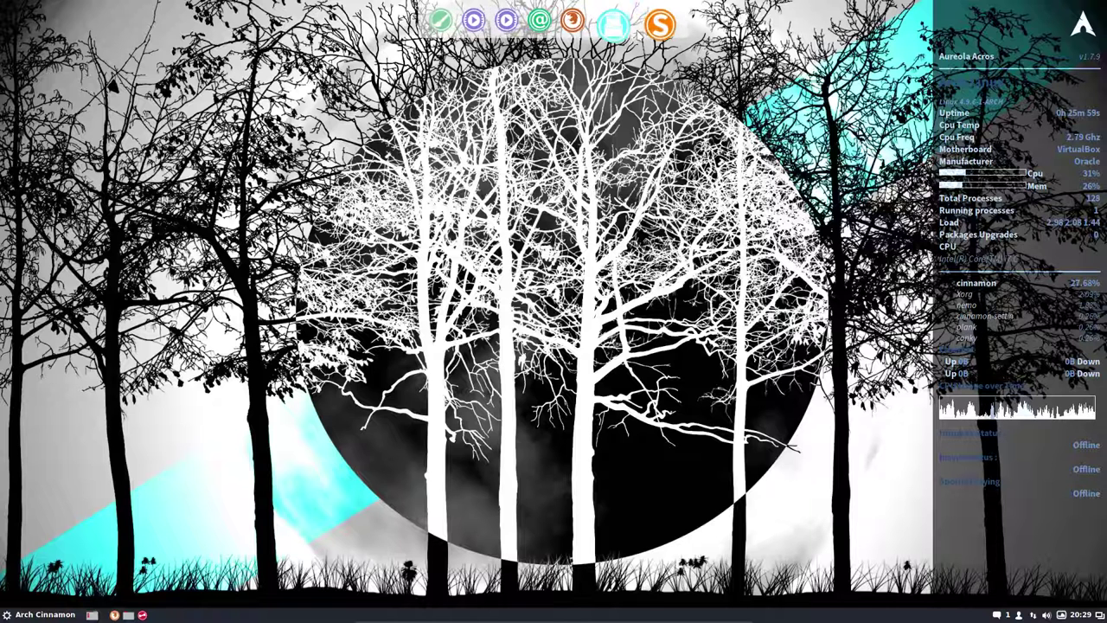
Reopen Sublime Text from the dock, close the preferences and 610 keyboard-shortcuts script files, and exit the editor.
click(653, 26)
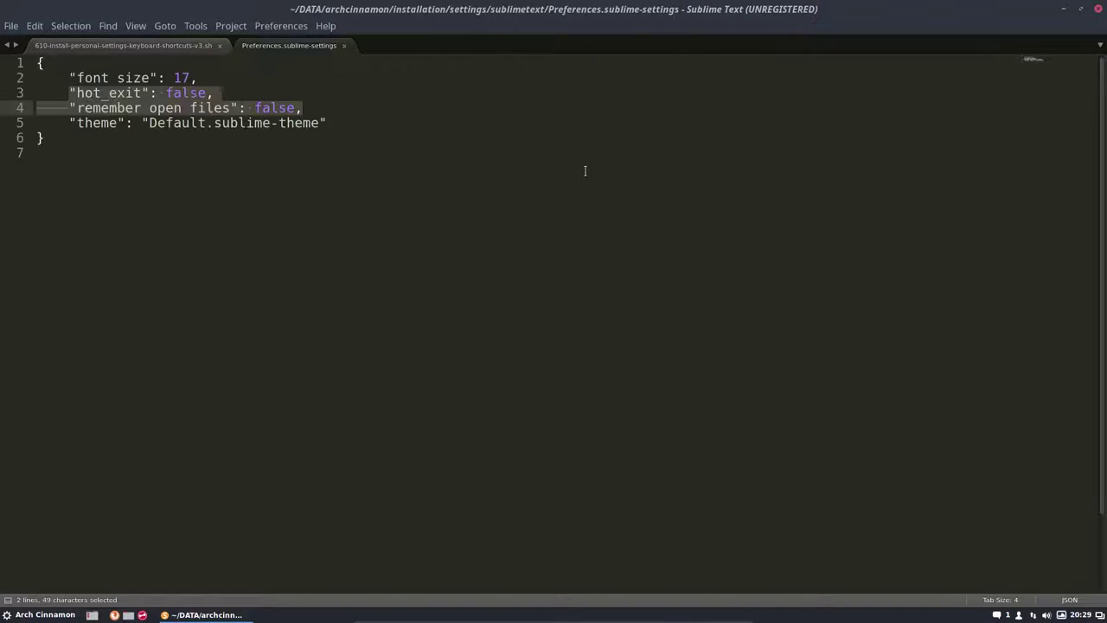
click(344, 46)
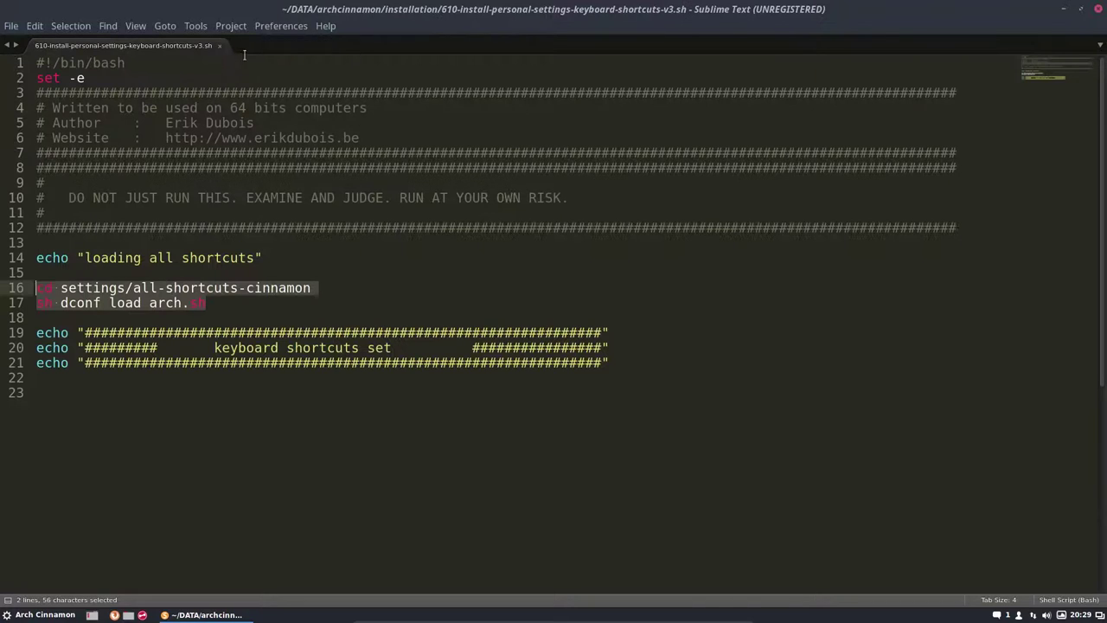
click(219, 45)
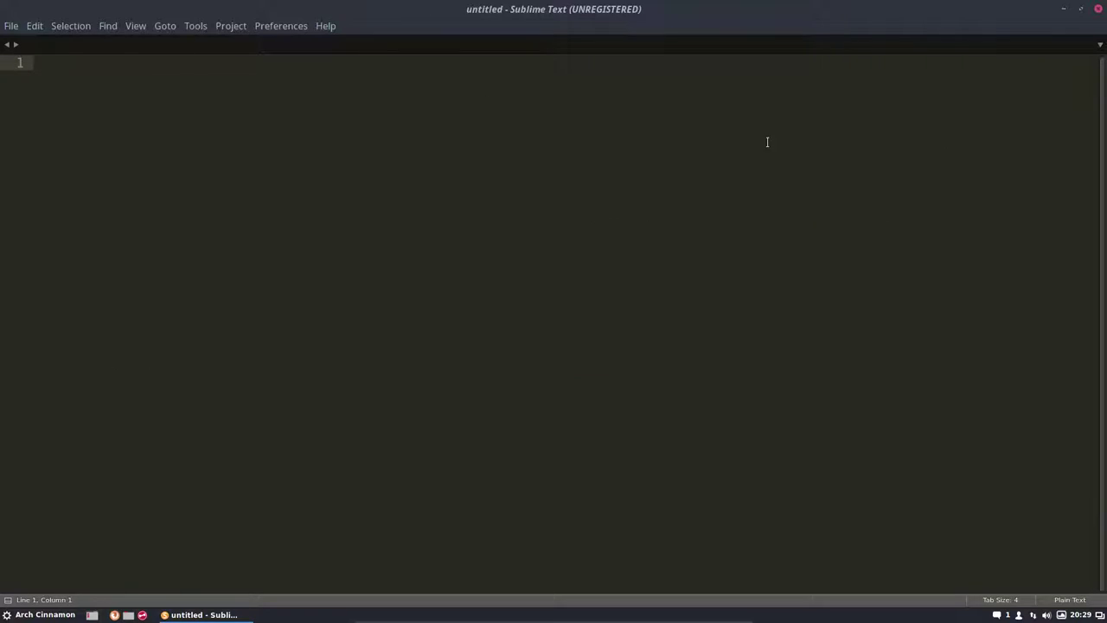
click(1098, 11)
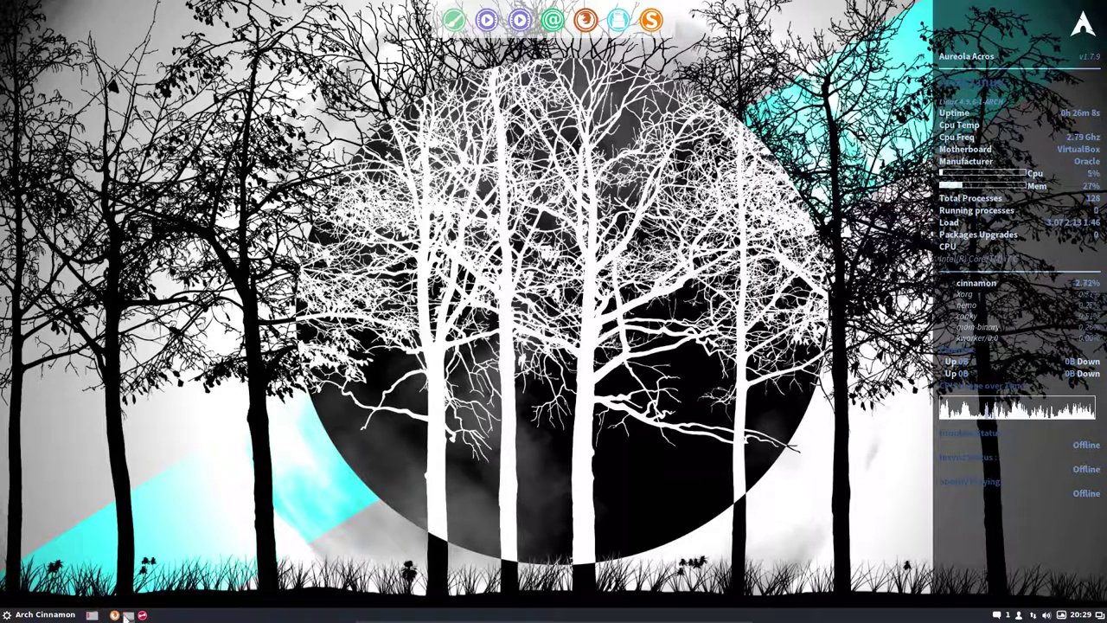
Open the file manager, relaunch Sublime Text to check its recently opened files, and close the editor.
click(128, 615)
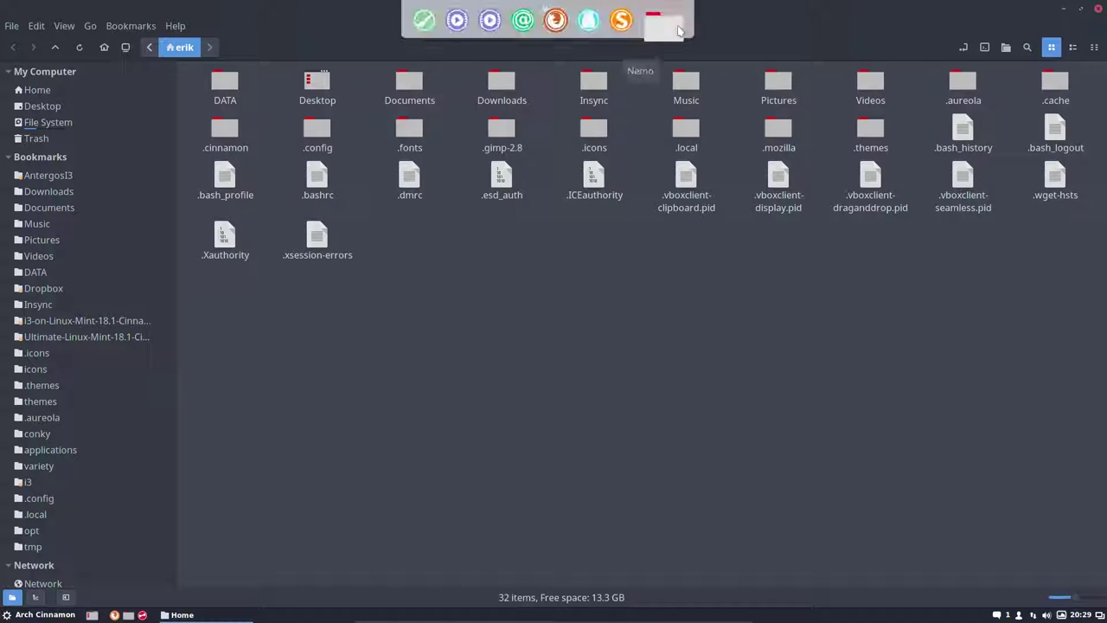
click(636, 26)
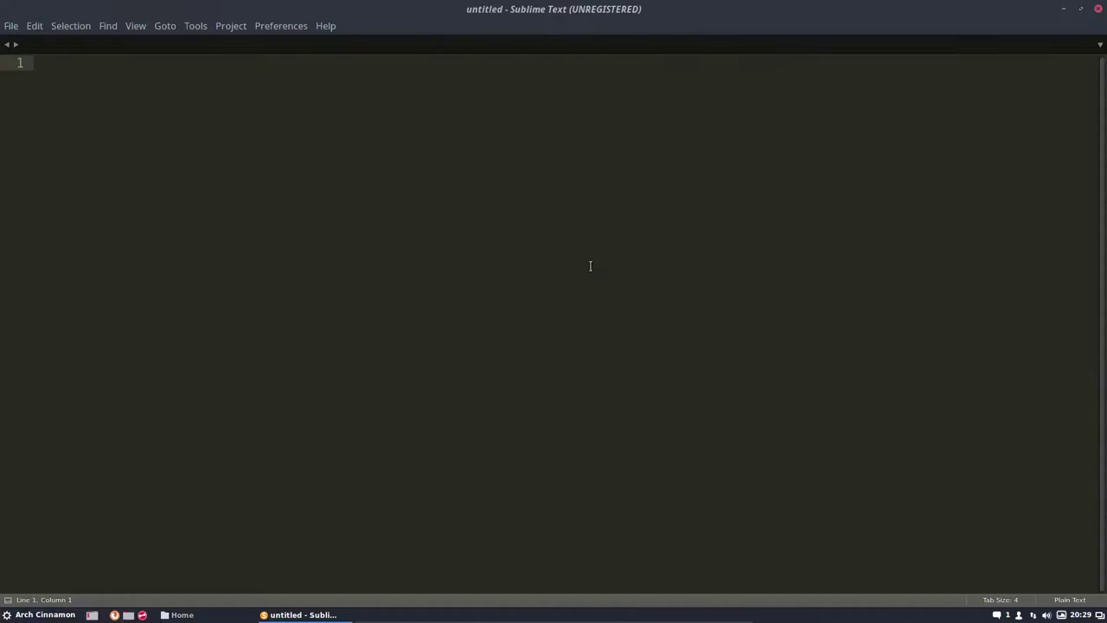
click(11, 26)
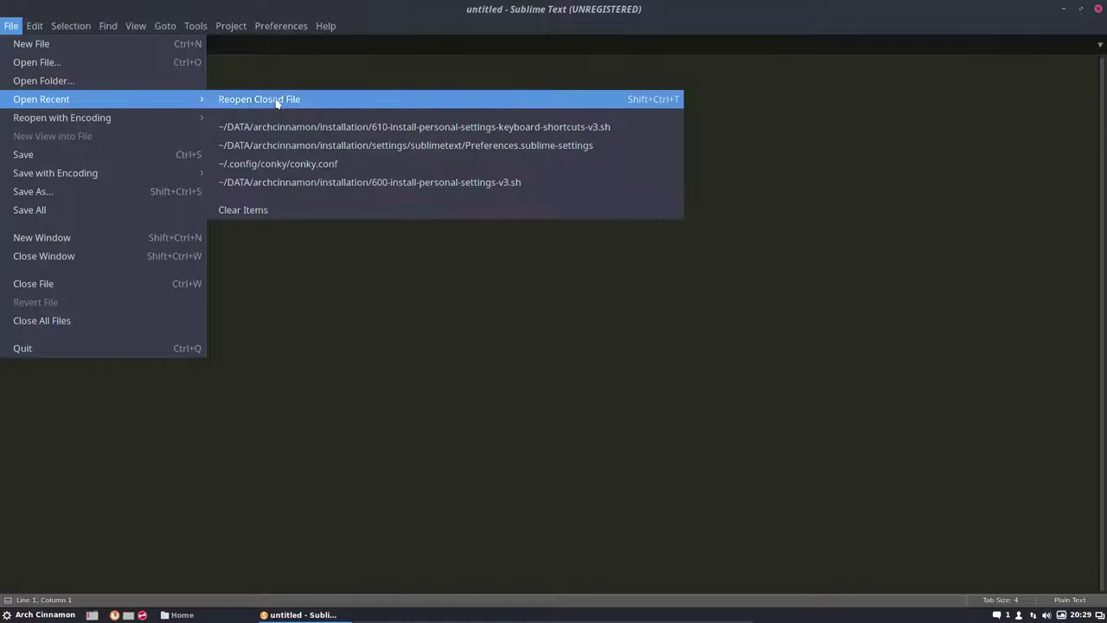
click(838, 149)
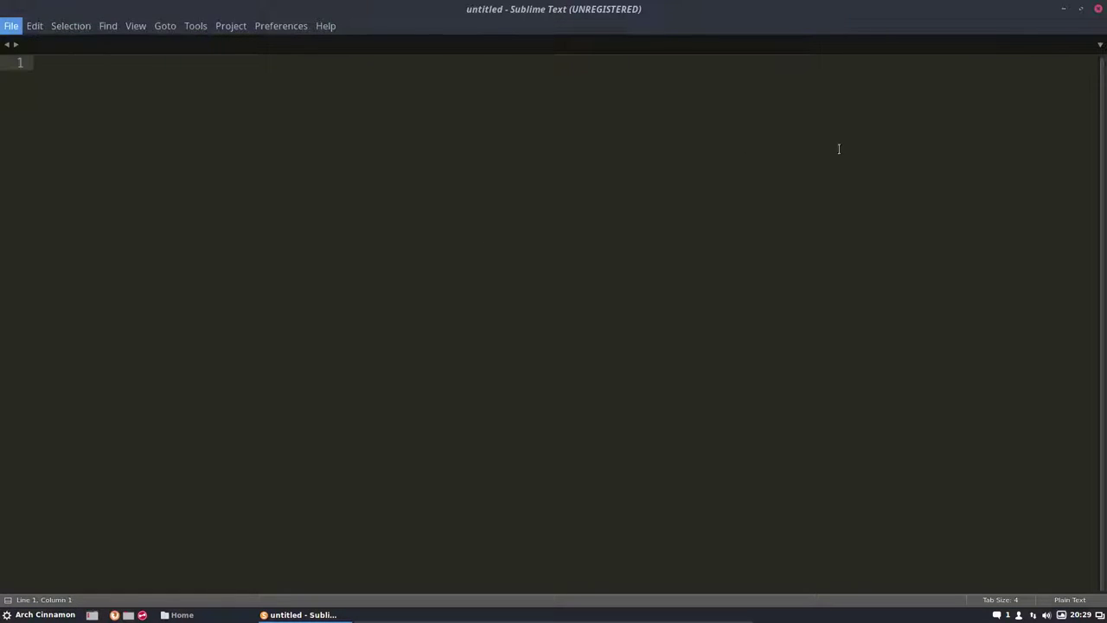
click(877, 269)
click(1097, 8)
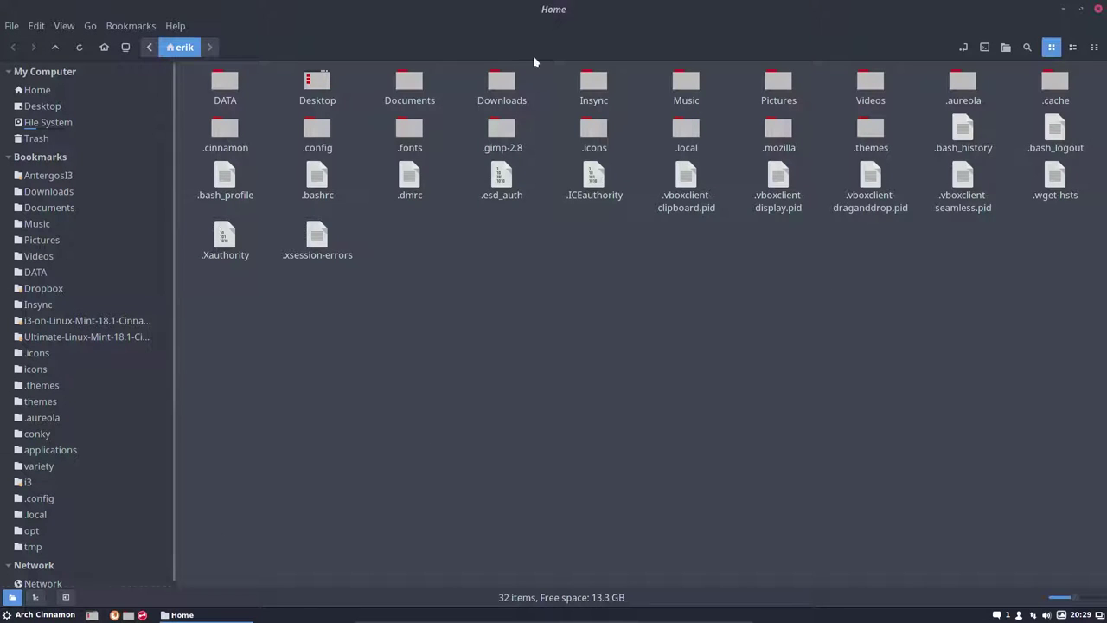
Test-launch Sublime Text from the dock once more to check what it opens with, and close it.
mouse_move(562, 4)
click(630, 26)
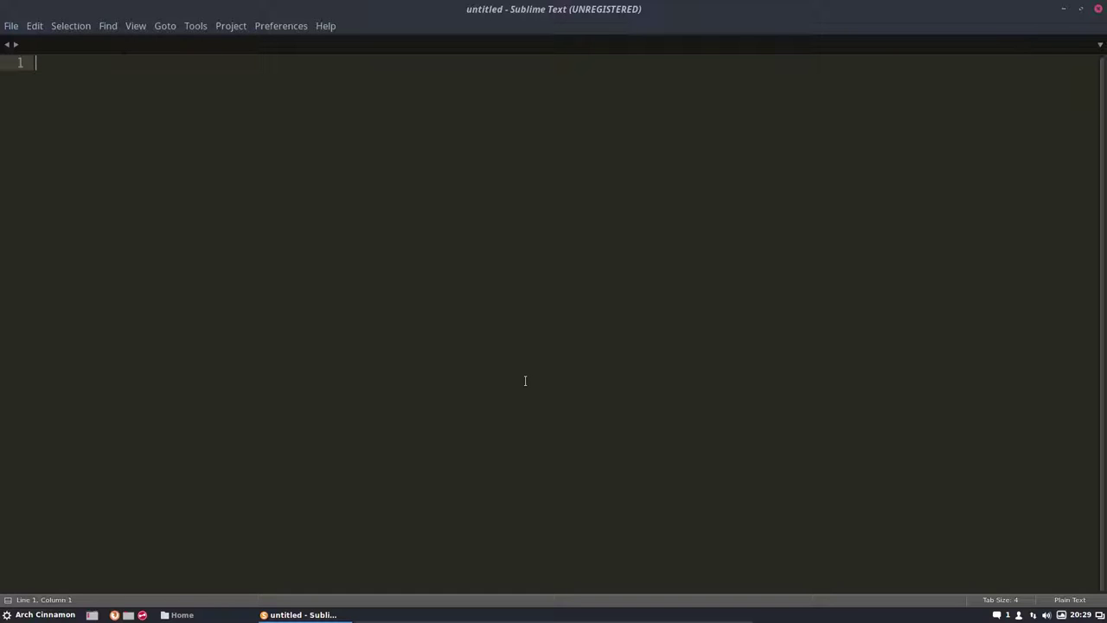
click(1100, 8)
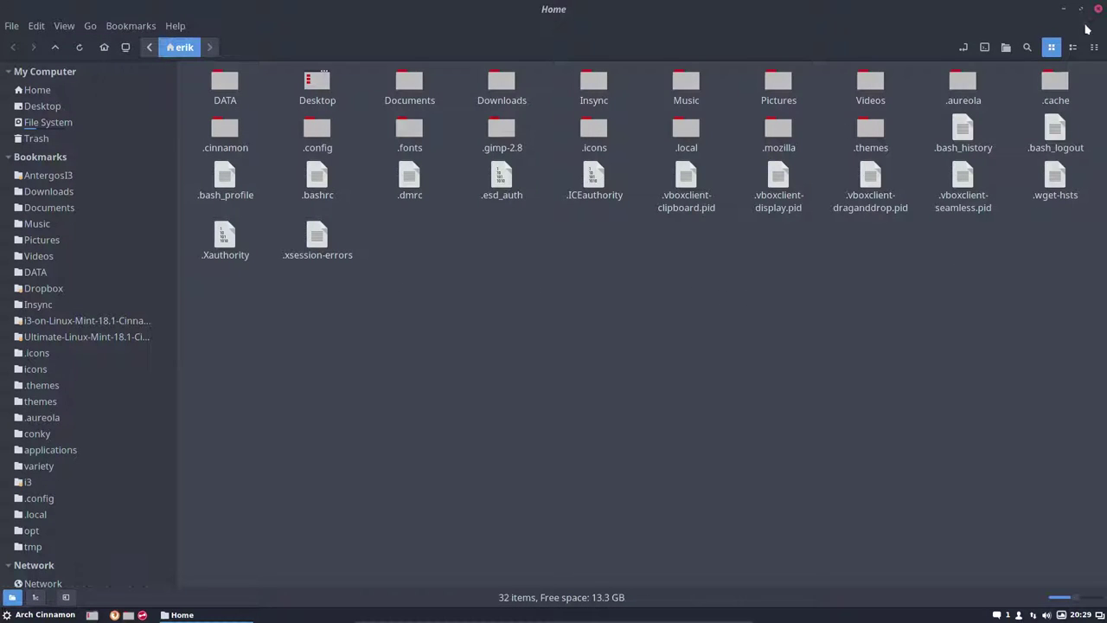
Go to the DATA/archcinnamon/installation folder and select bose-bluetooth-headset-v1.sh.
double_click(230, 83)
double_click(230, 83)
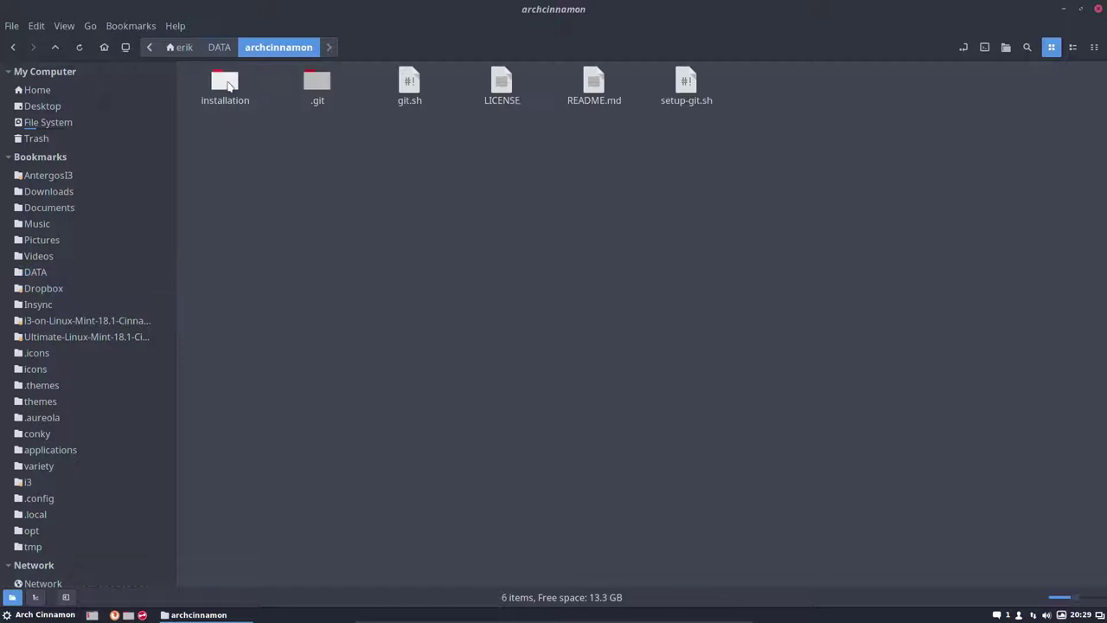
double_click(228, 83)
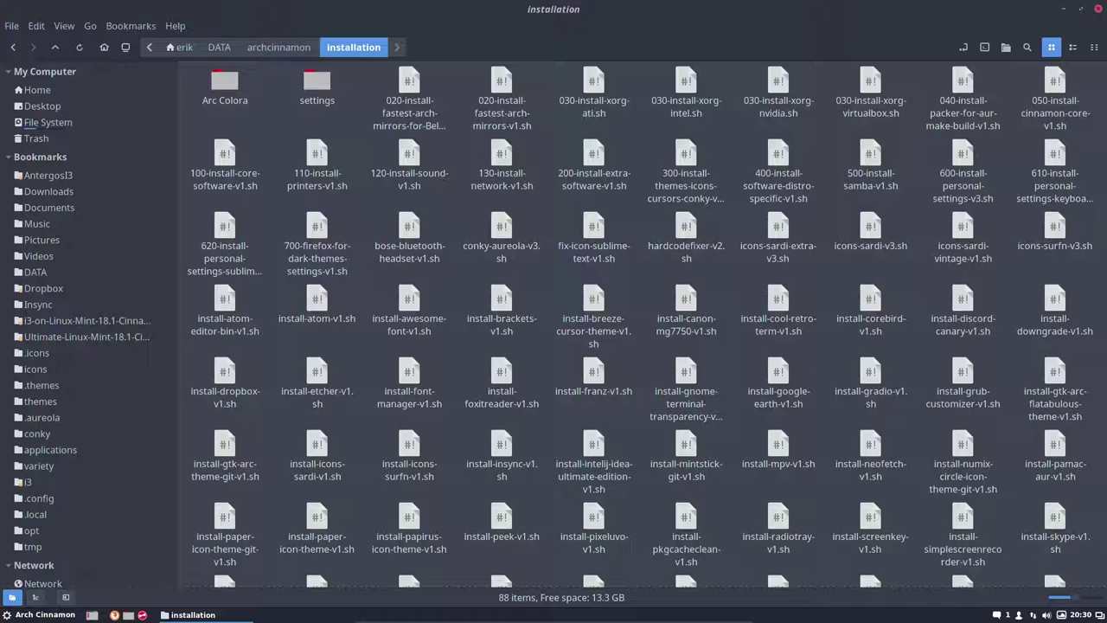
click(402, 242)
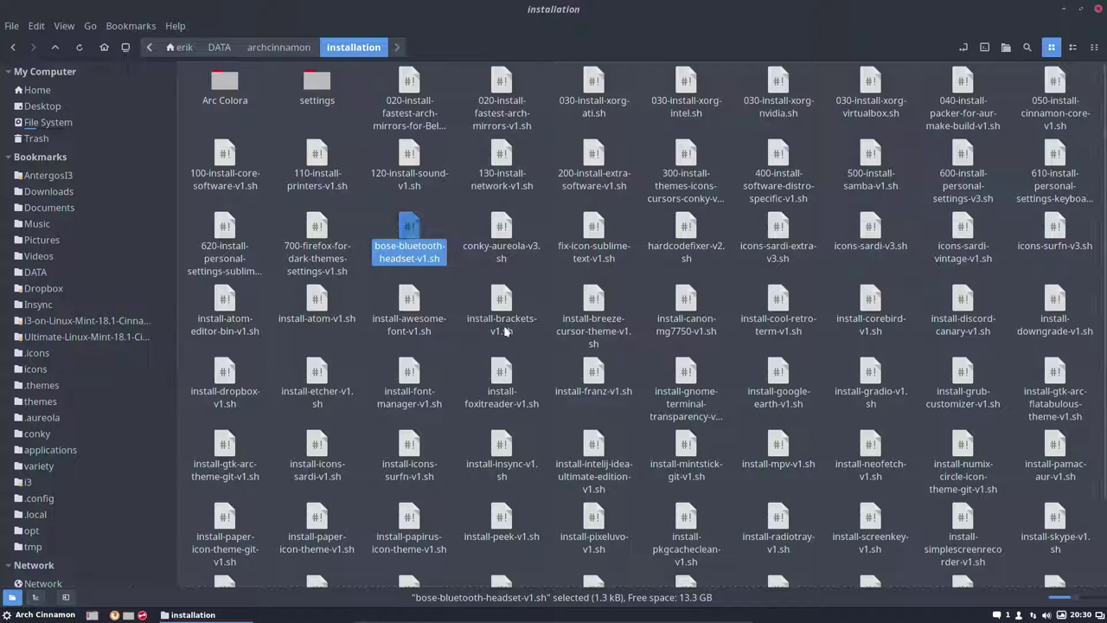
Select fix-icon-sublime-text-v1.sh, shrink the file manager window to view the desktop and dock, and maximize the window again.
click(595, 228)
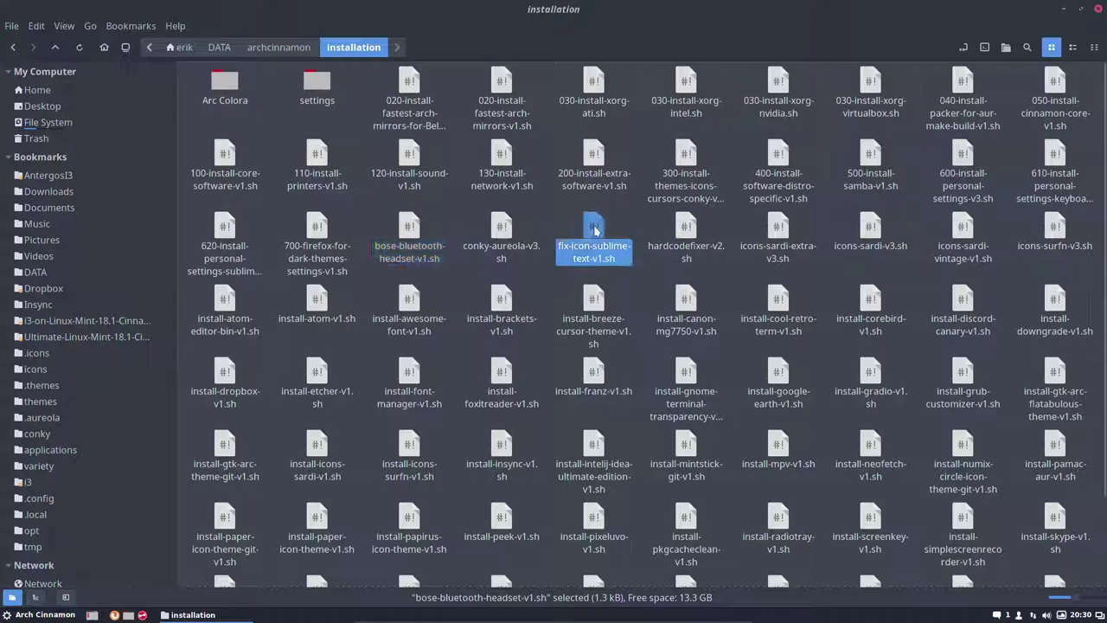
double_click(553, 12)
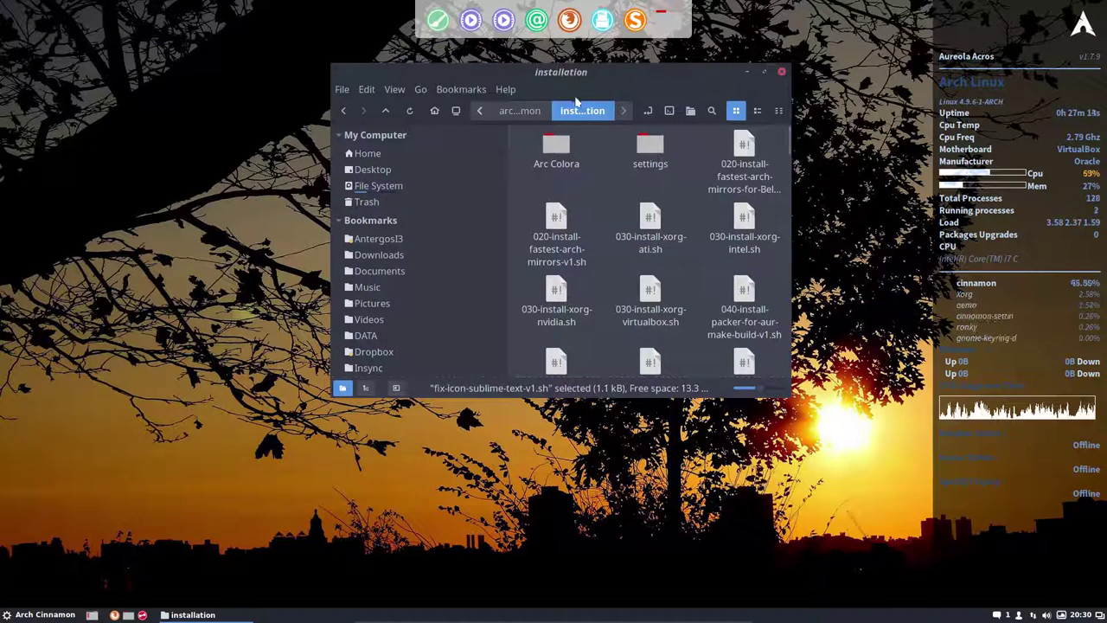
mouse_move(192, 614)
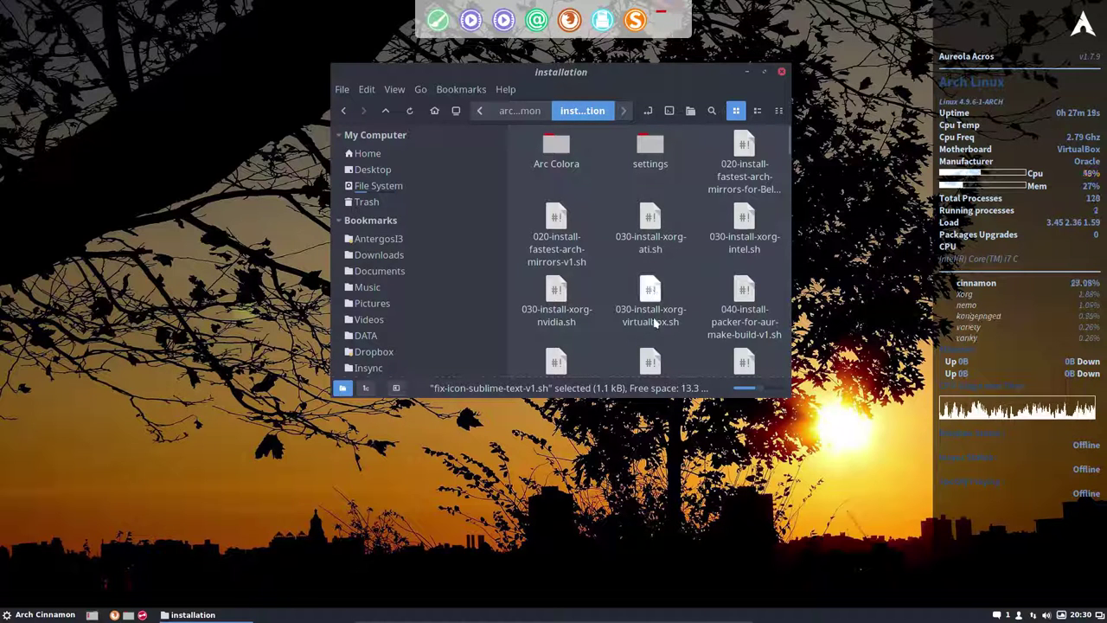
scroll(654, 322, down, 2)
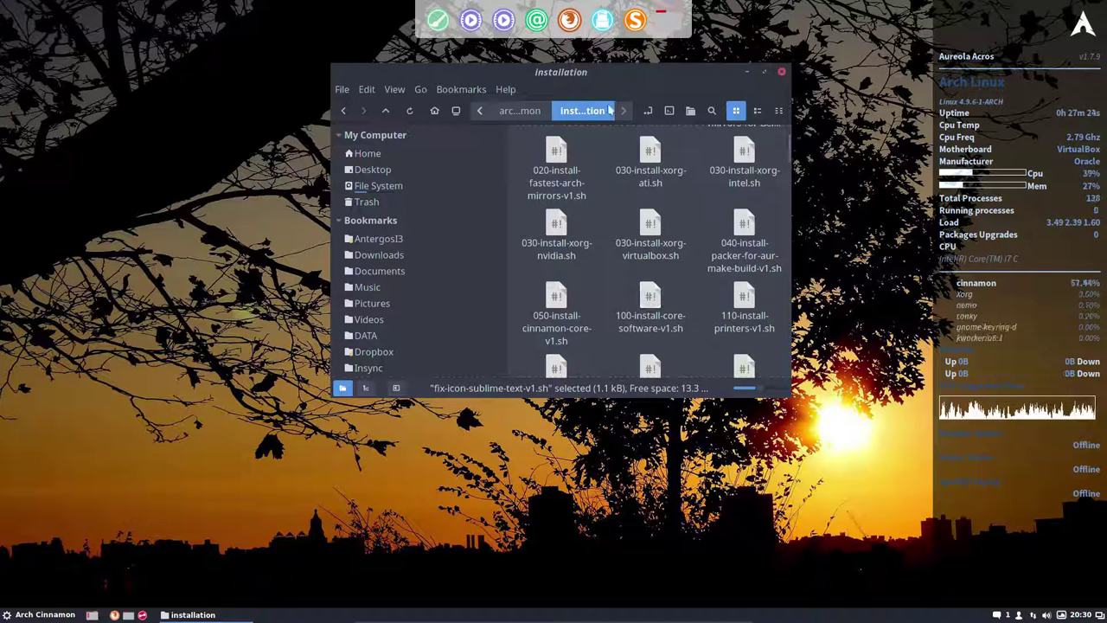
double_click(603, 73)
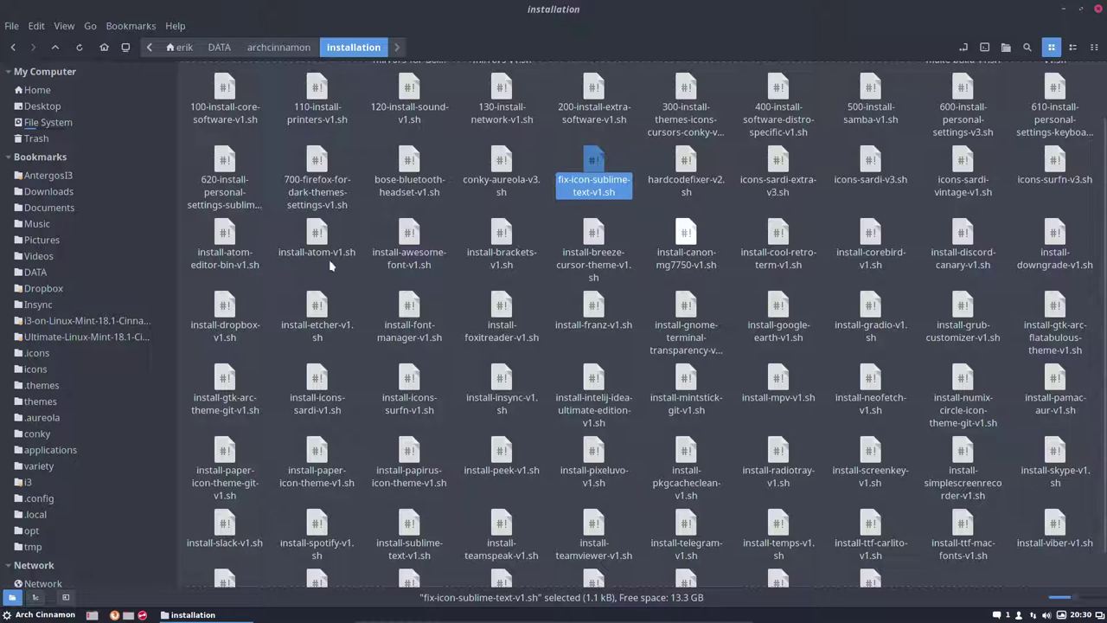
Change the icon theme to Surfn-Numix-Polo in the Themes settings and close them.
key(super)
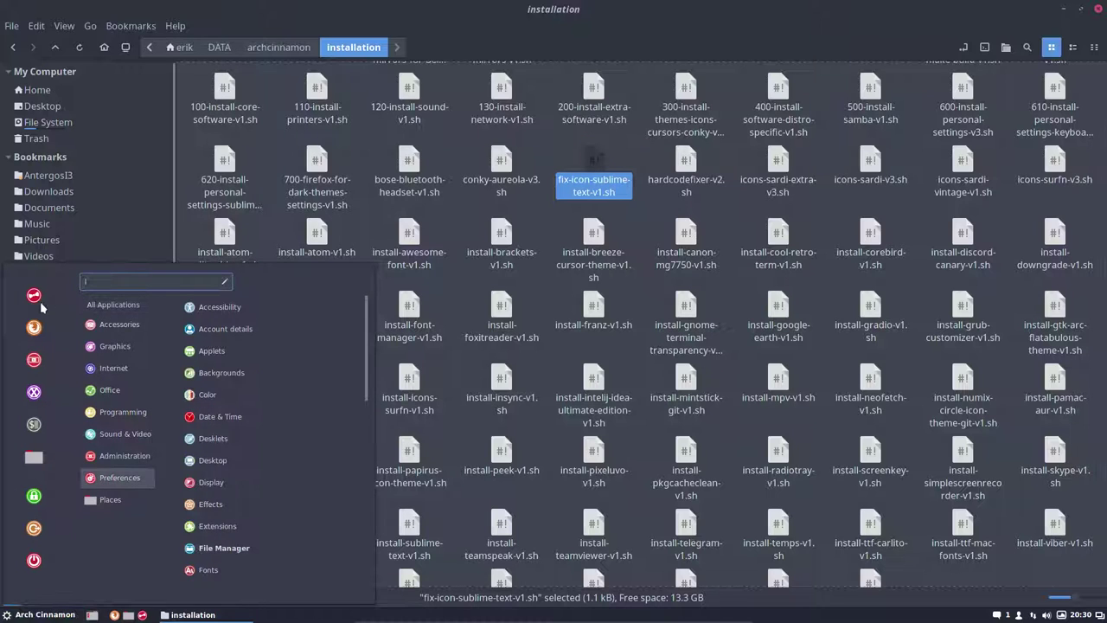
key(Escape)
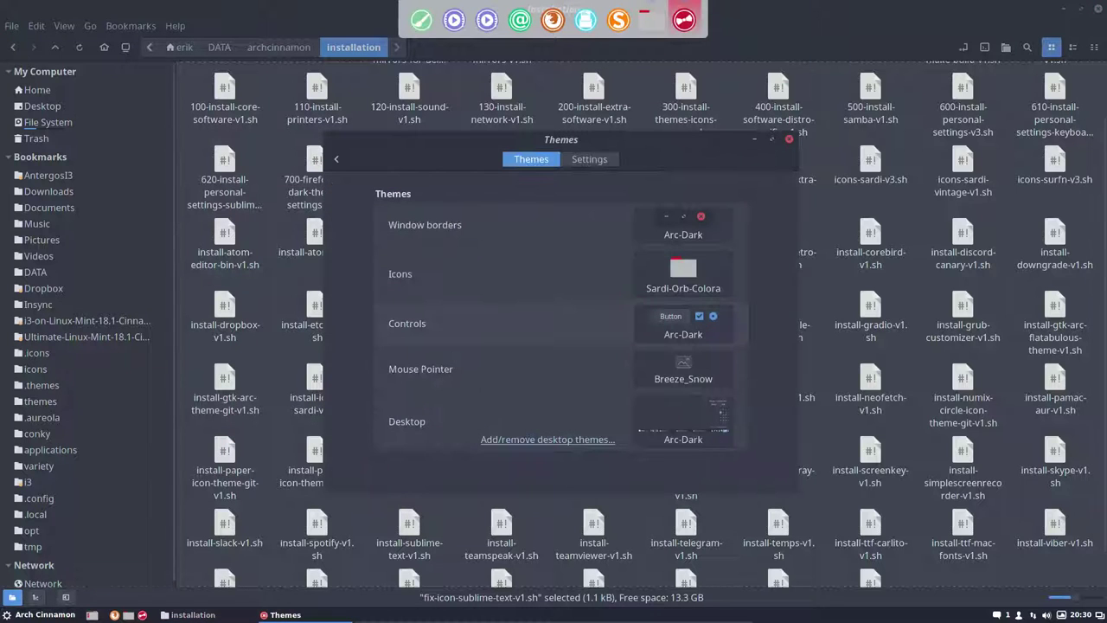
click(704, 286)
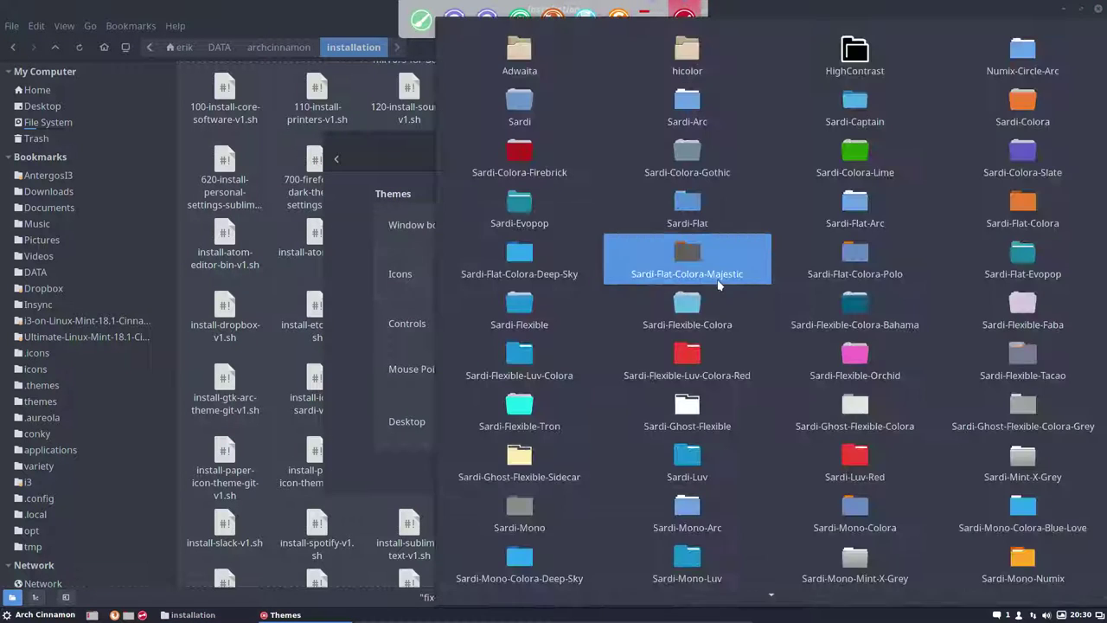
scroll(774, 363, down, 5)
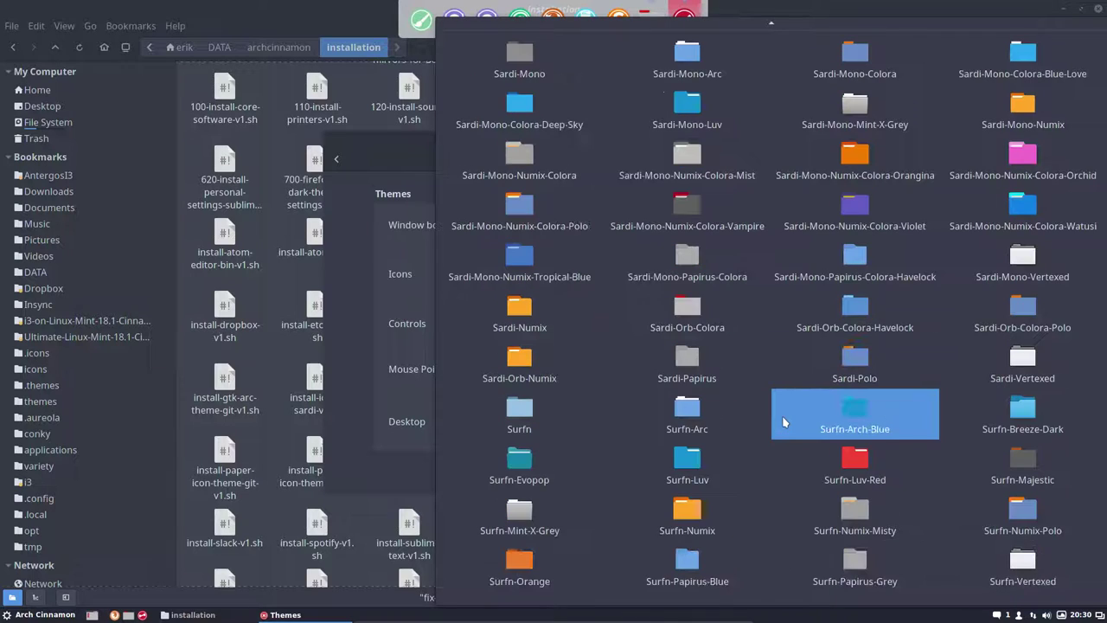
click(1018, 512)
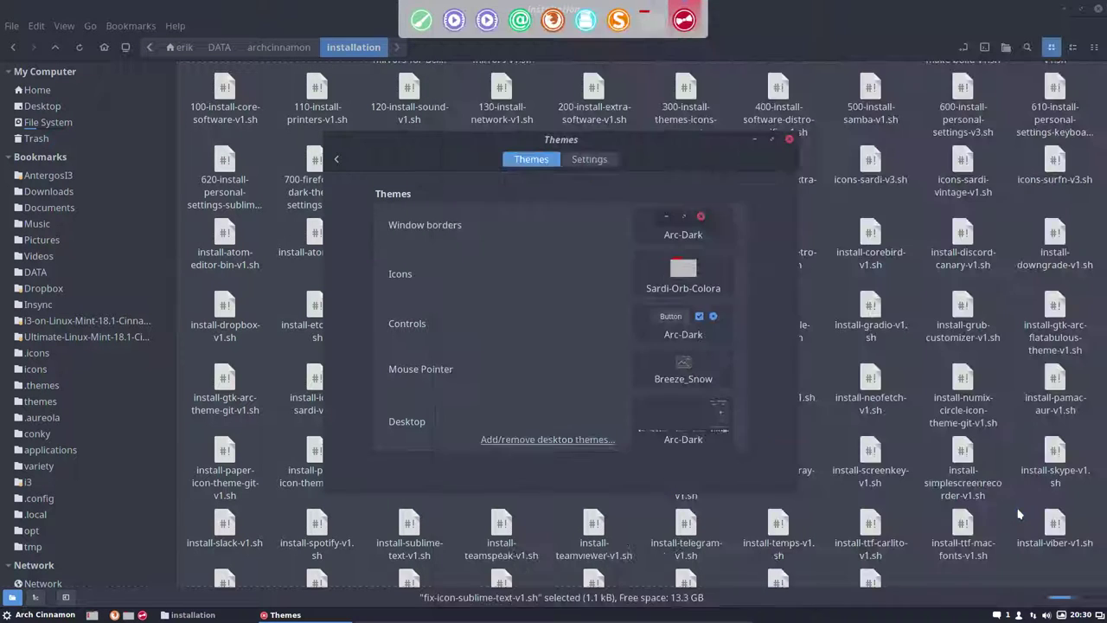
click(789, 141)
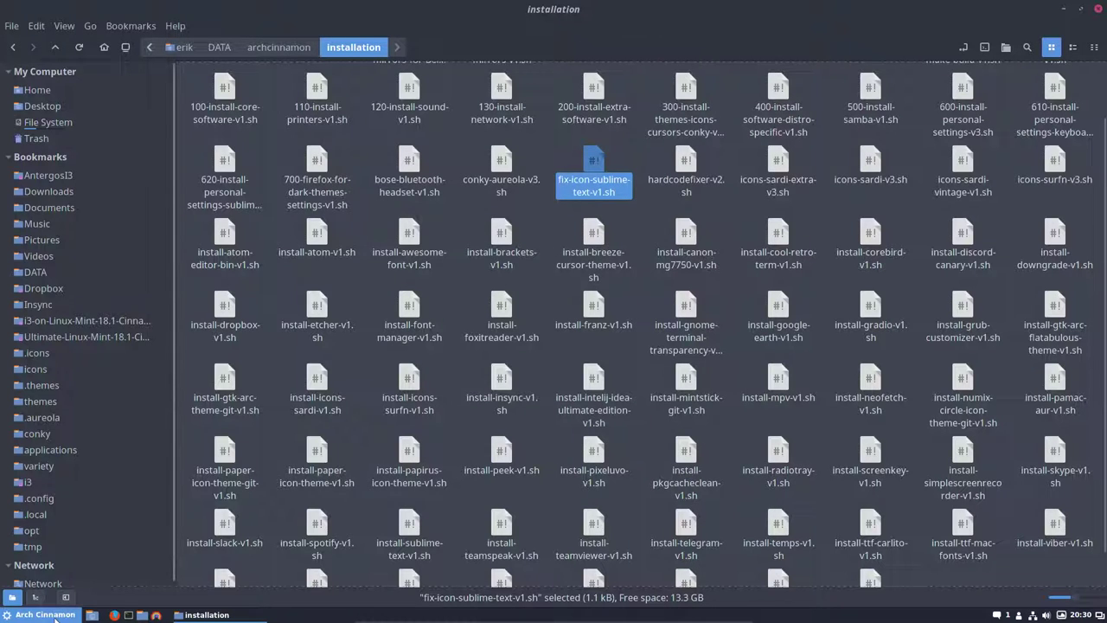
Look through the full application list to check how the new icon theme looks.
click(54, 618)
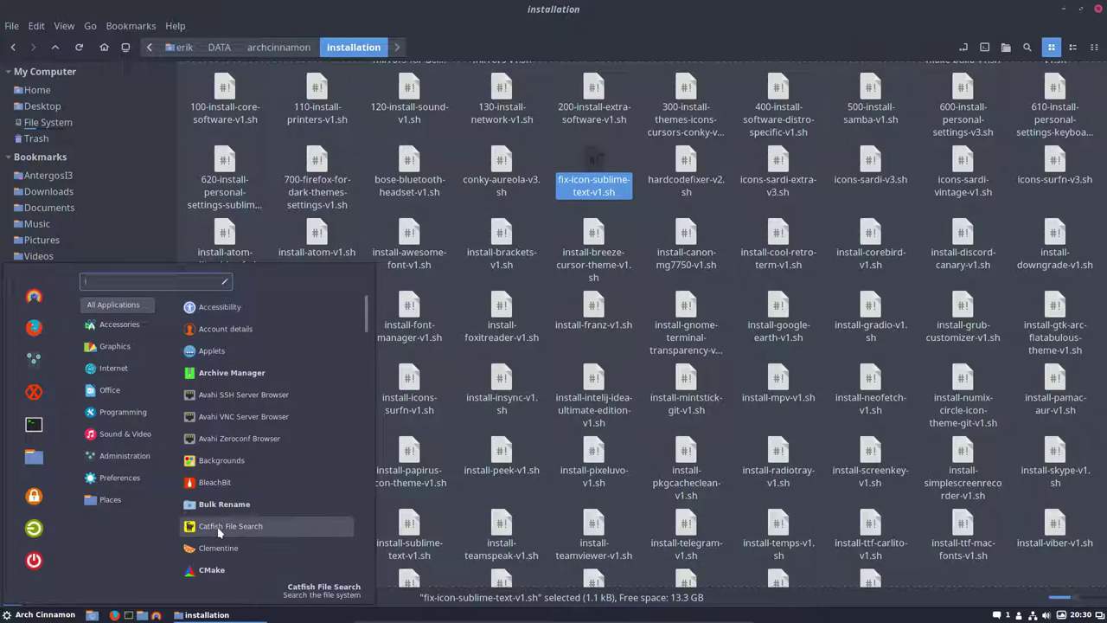
scroll(218, 527, down, 15)
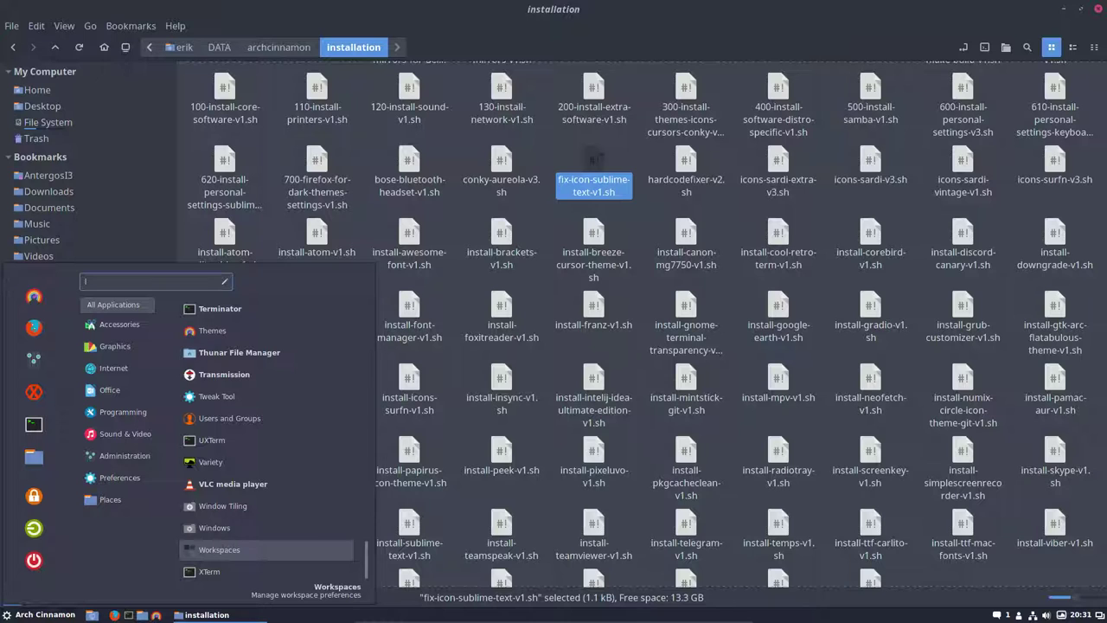
key(ctrl+Home)
key(Escape)
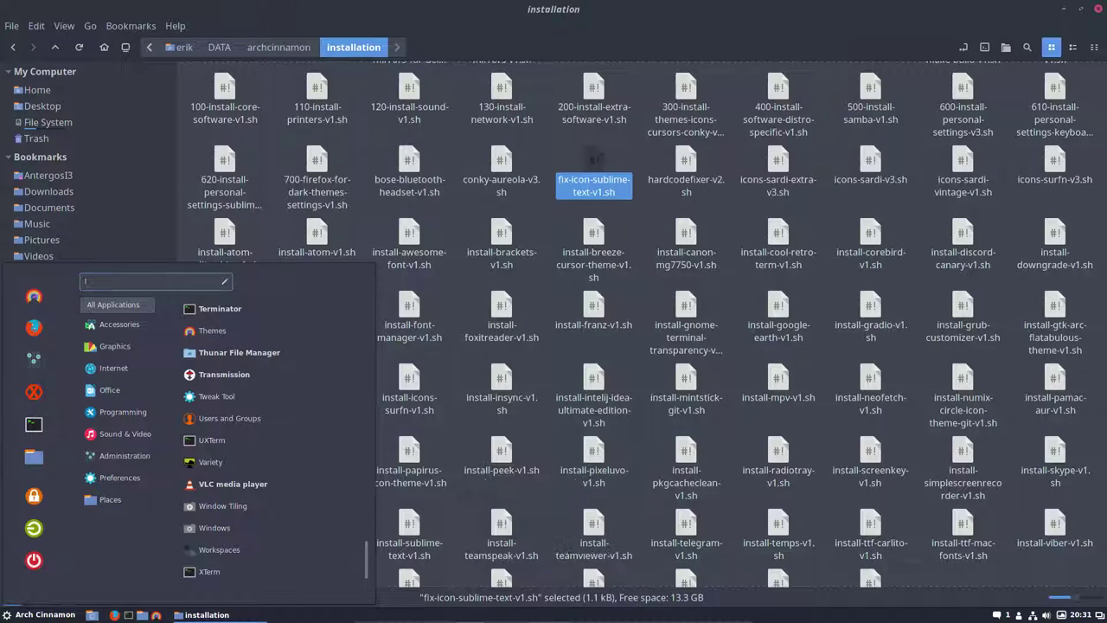
key(Escape)
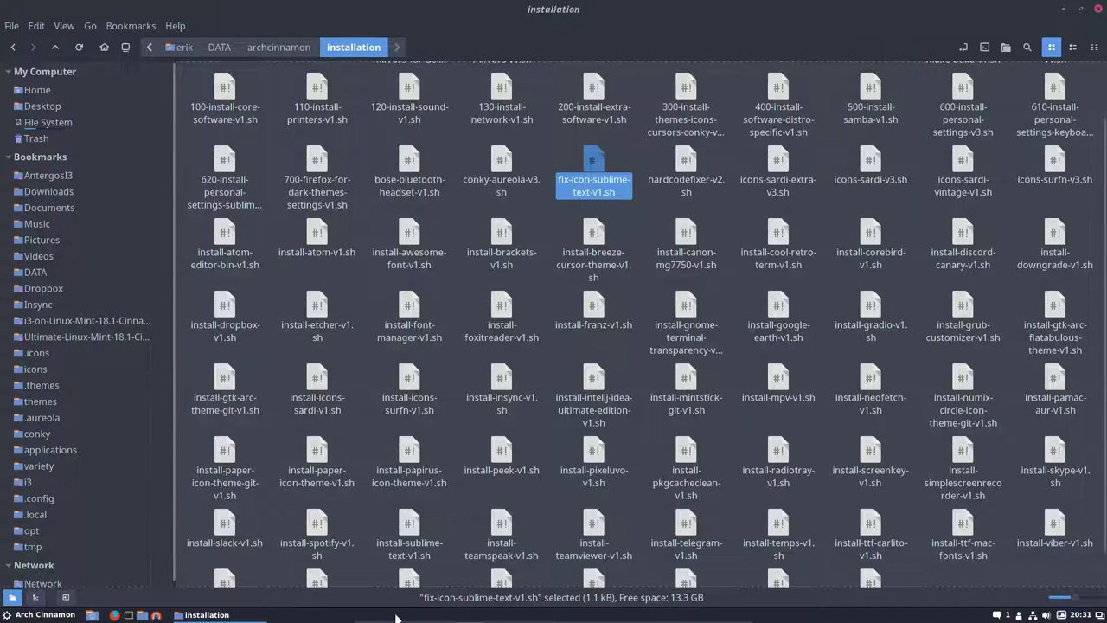
Enable the customized panel size, increase the panel height slightly, close the panel settings and check the start menu.
right_click(786, 615)
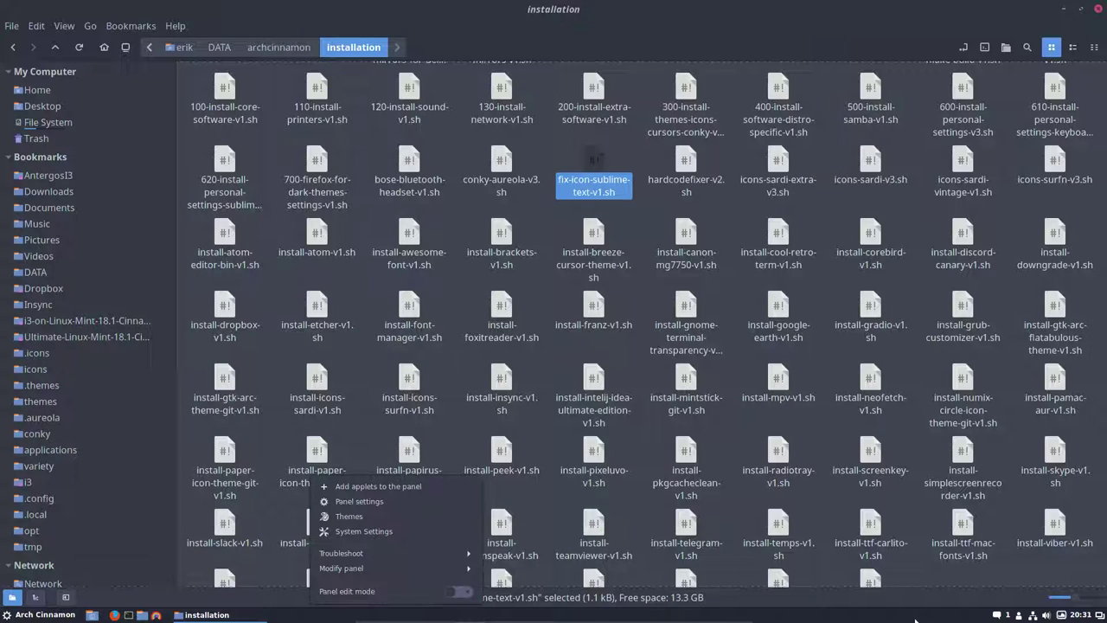
click(401, 501)
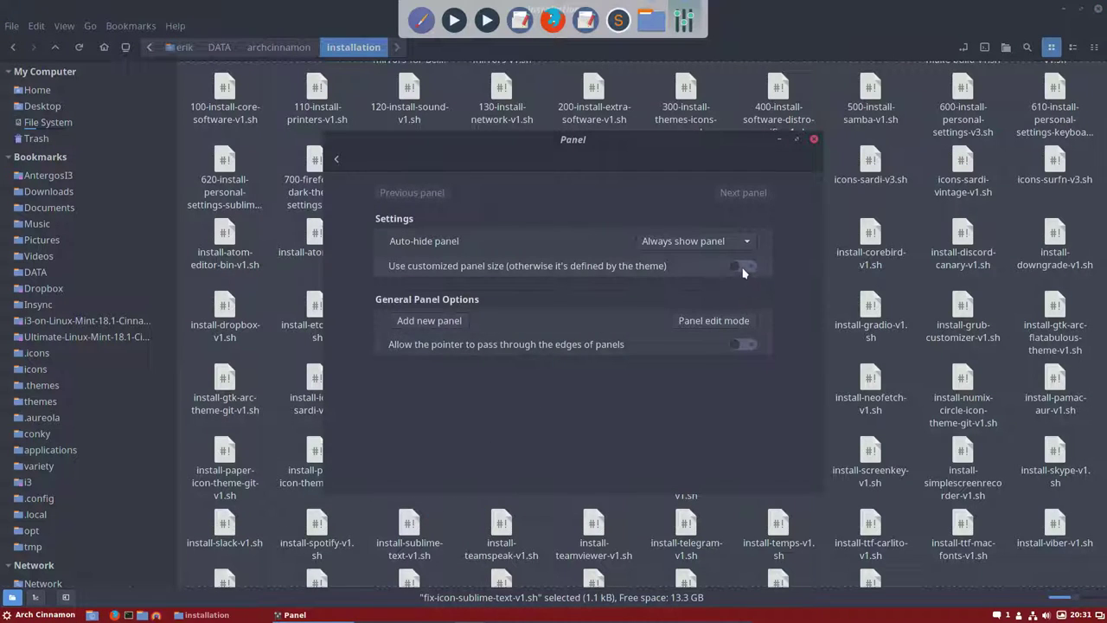
click(742, 268)
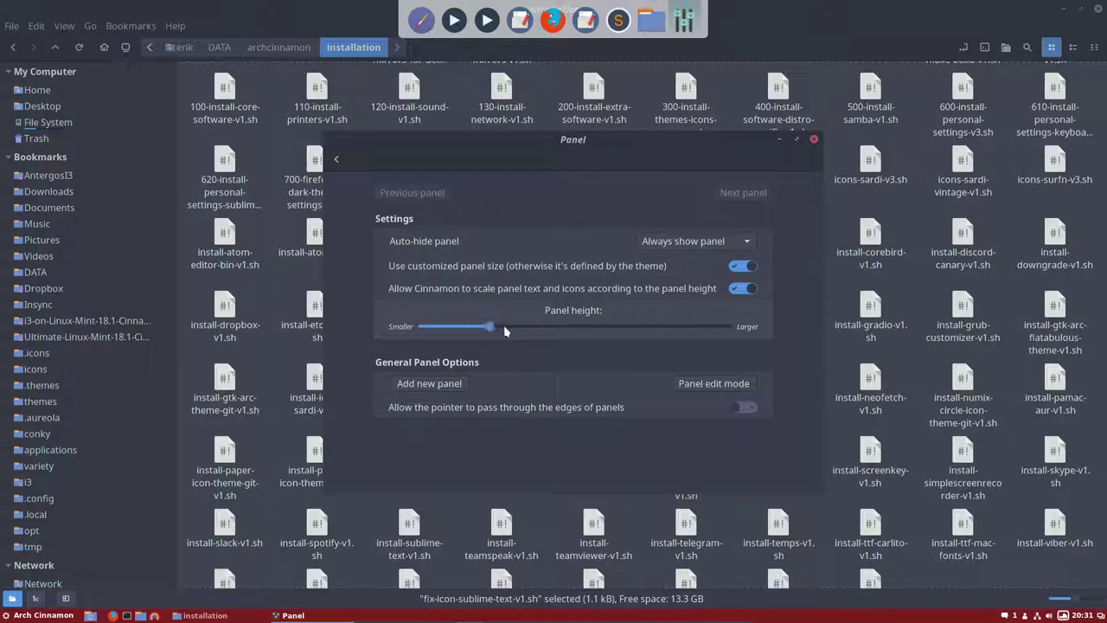
click(522, 328)
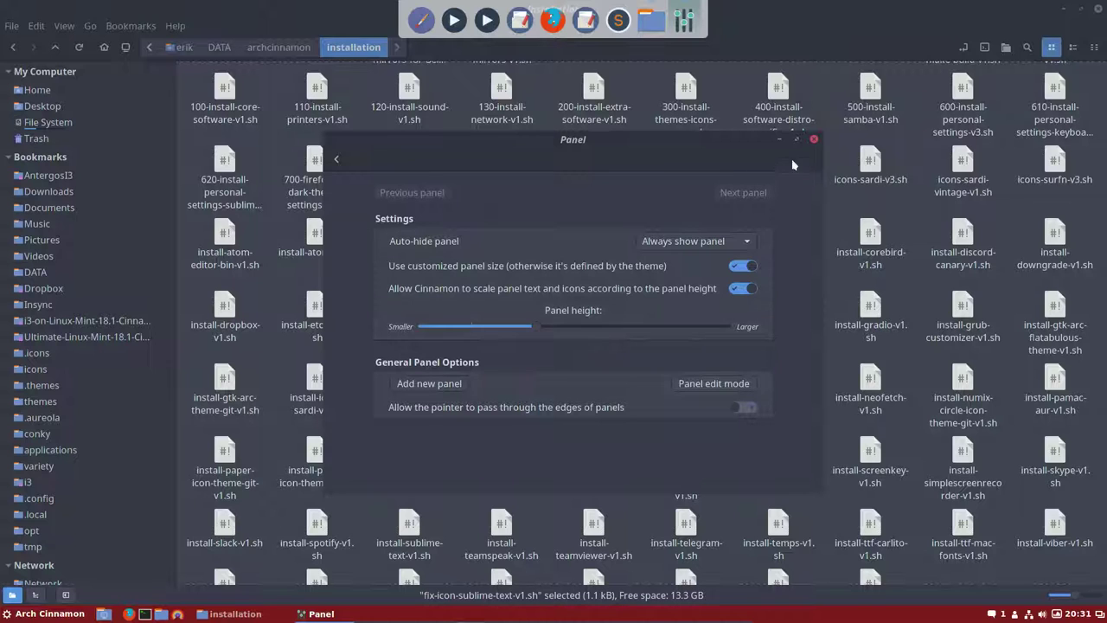
click(813, 138)
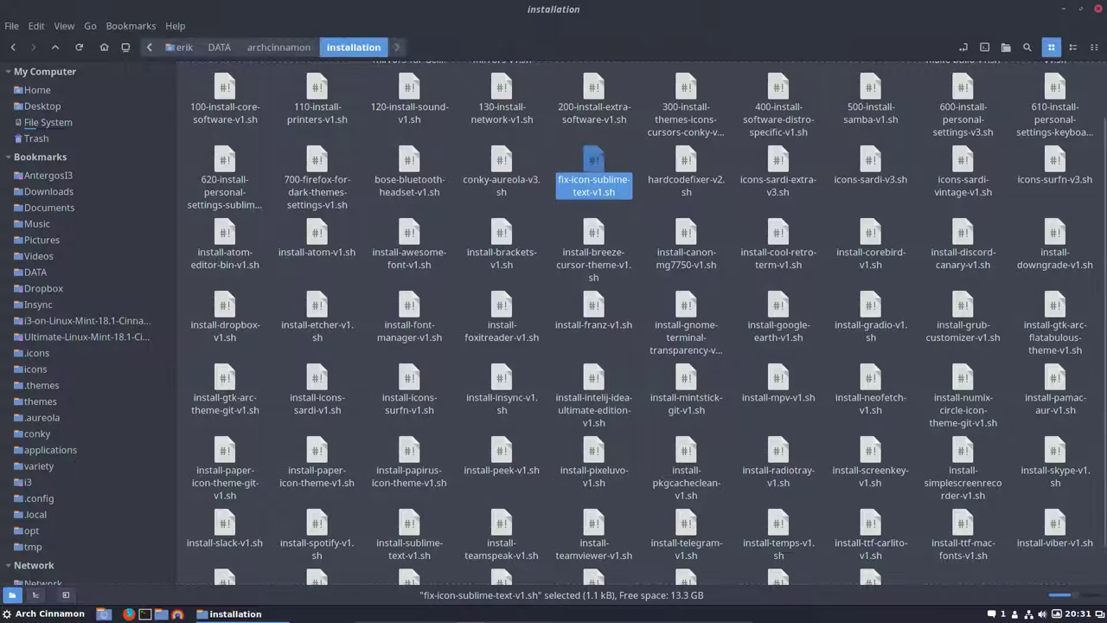
click(49, 613)
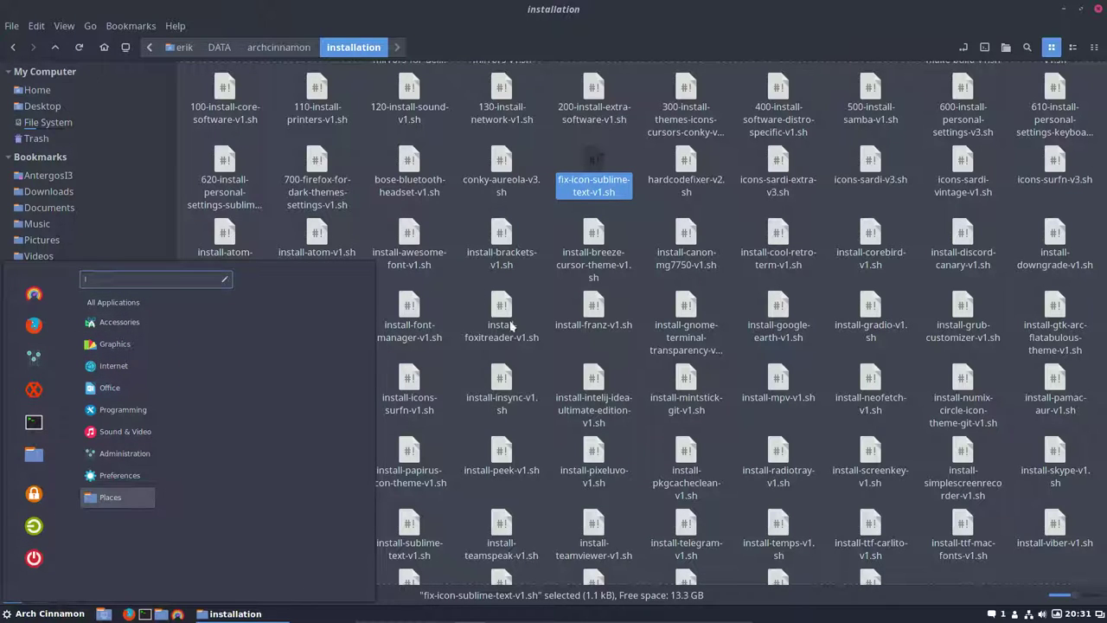
click(631, 346)
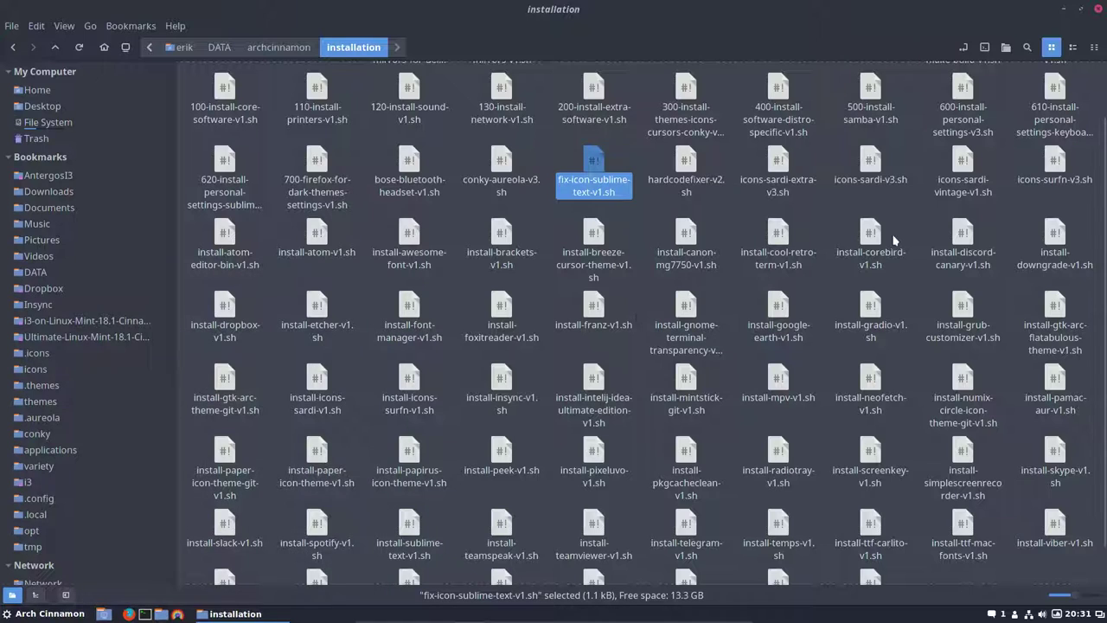
Look over the remaining install scripts in the folder, highlighting icons-surfn-v3.sh and install-awesome-font-v1.sh.
click(1051, 166)
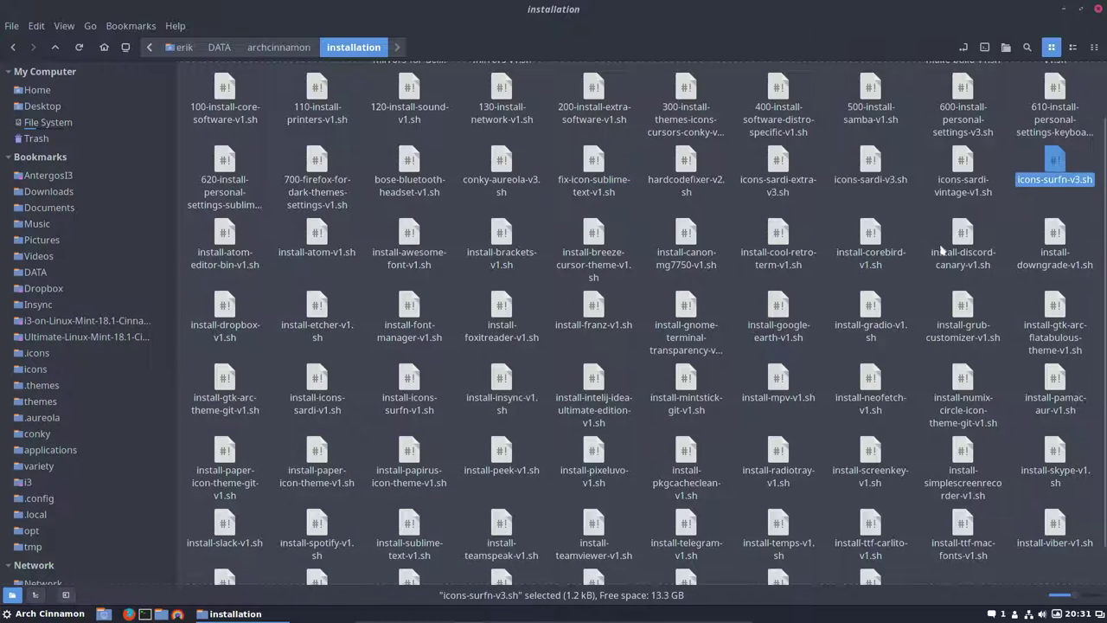
click(412, 236)
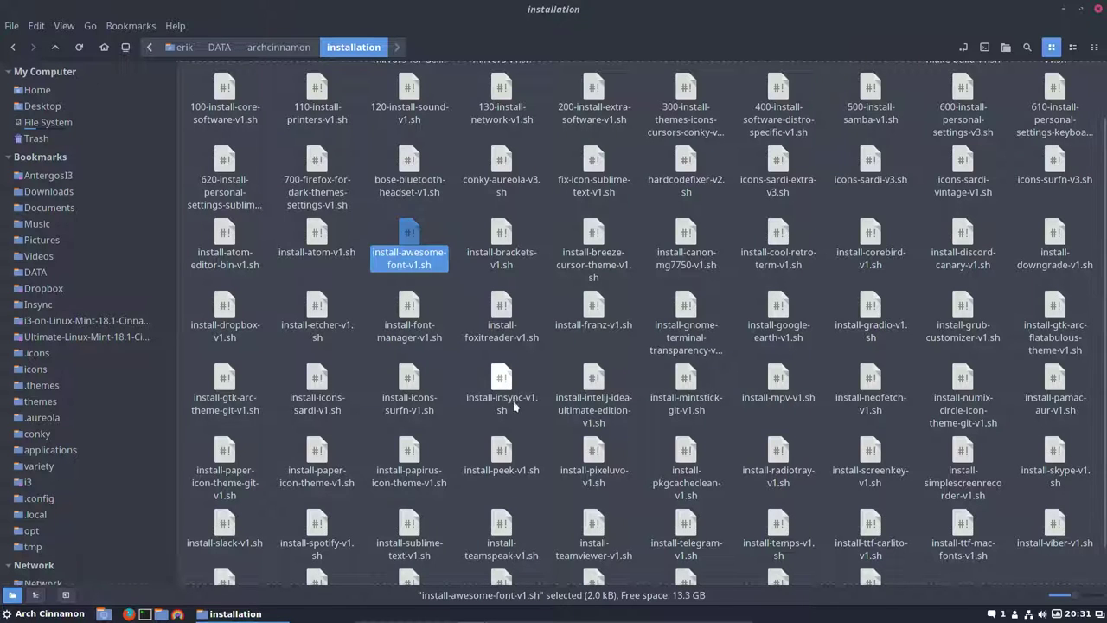
scroll(522, 451, down, 1)
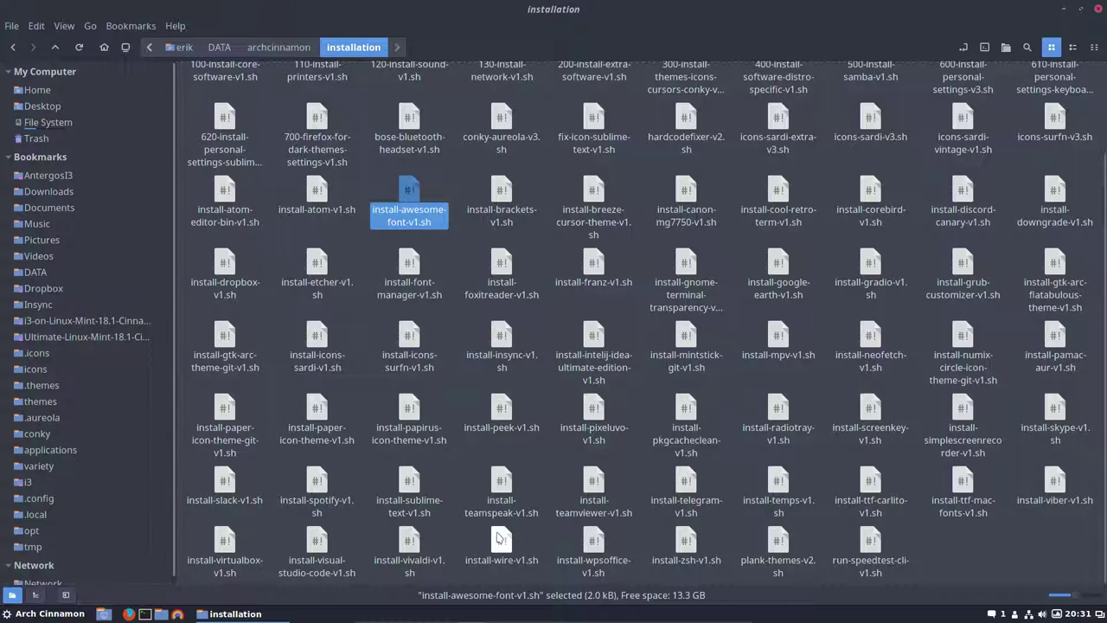
click(346, 533)
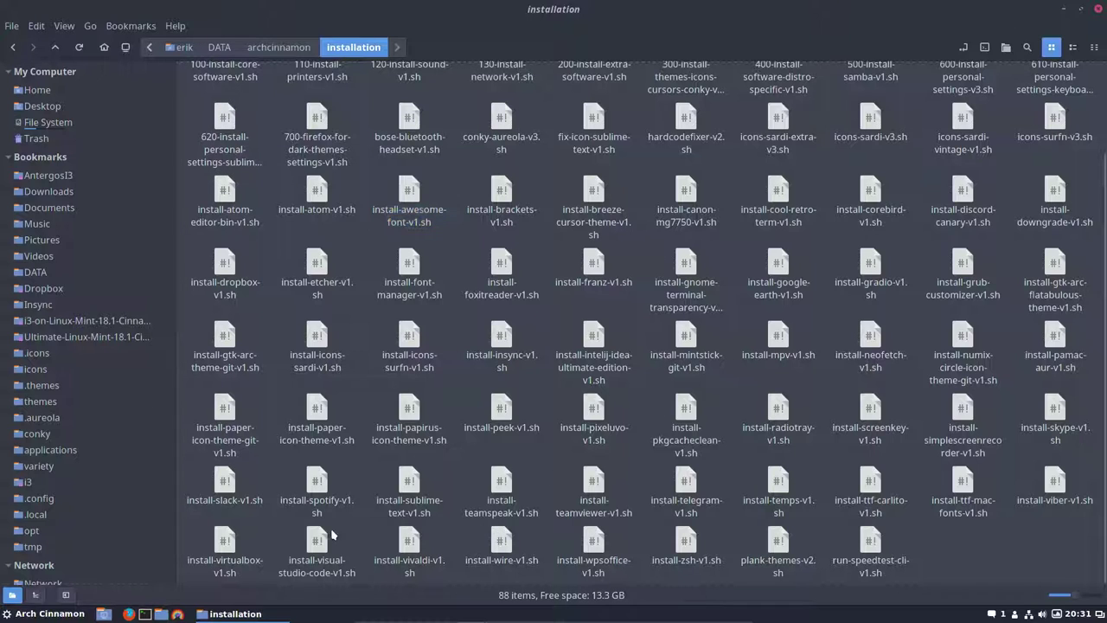
click(692, 545)
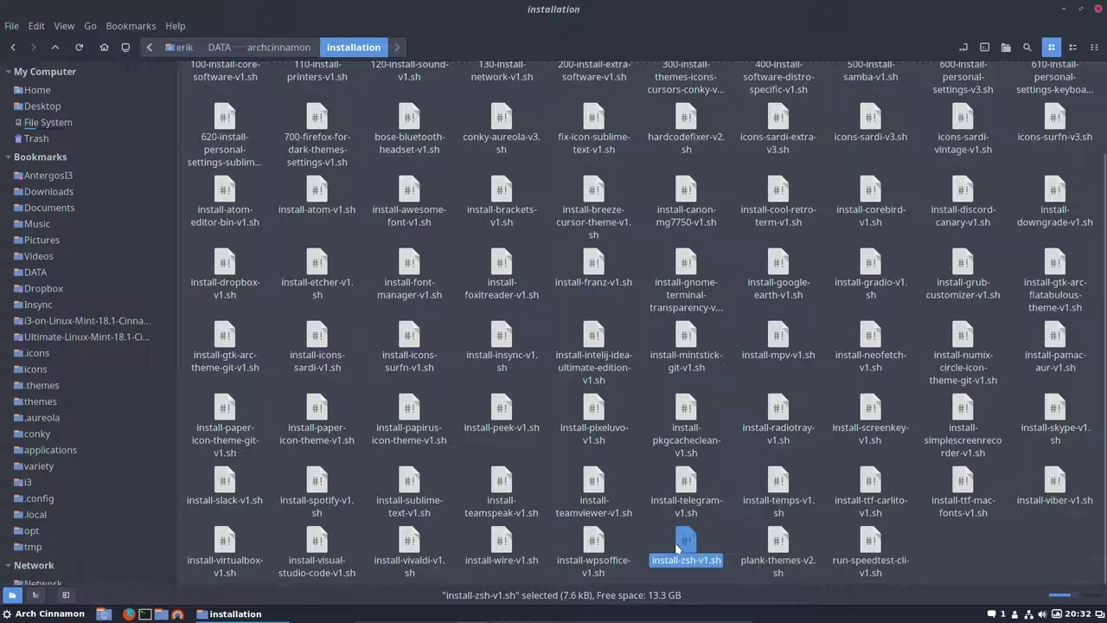
double_click(688, 543)
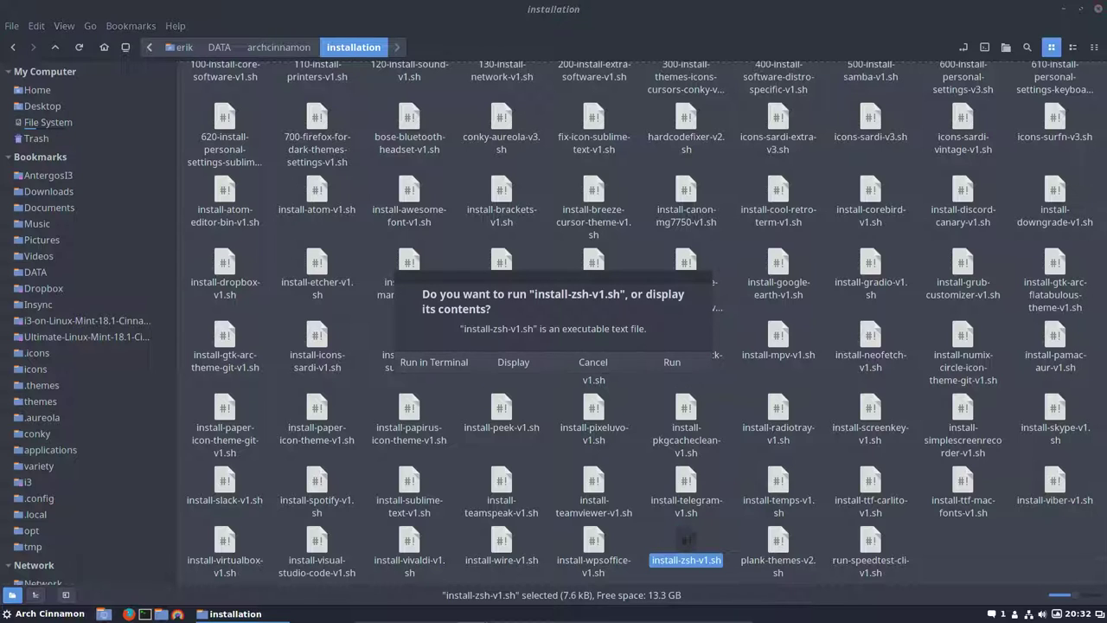
click(597, 361)
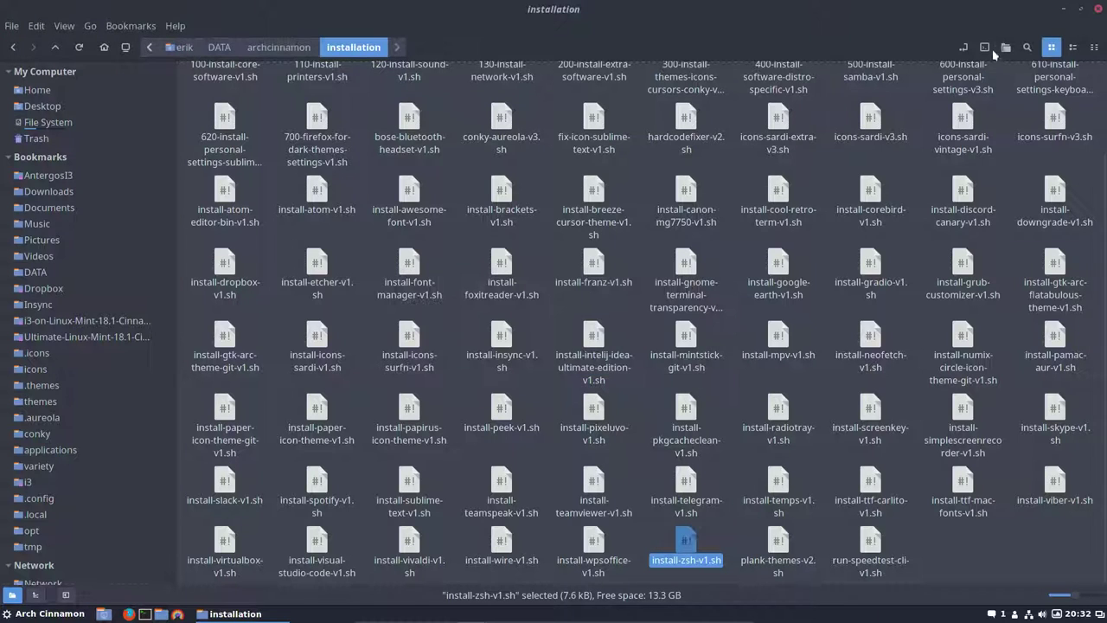
Run ./install-zsh-v1.sh from a terminal in the installation folder and enter the sudo password.
key(F4)
text(./ins)
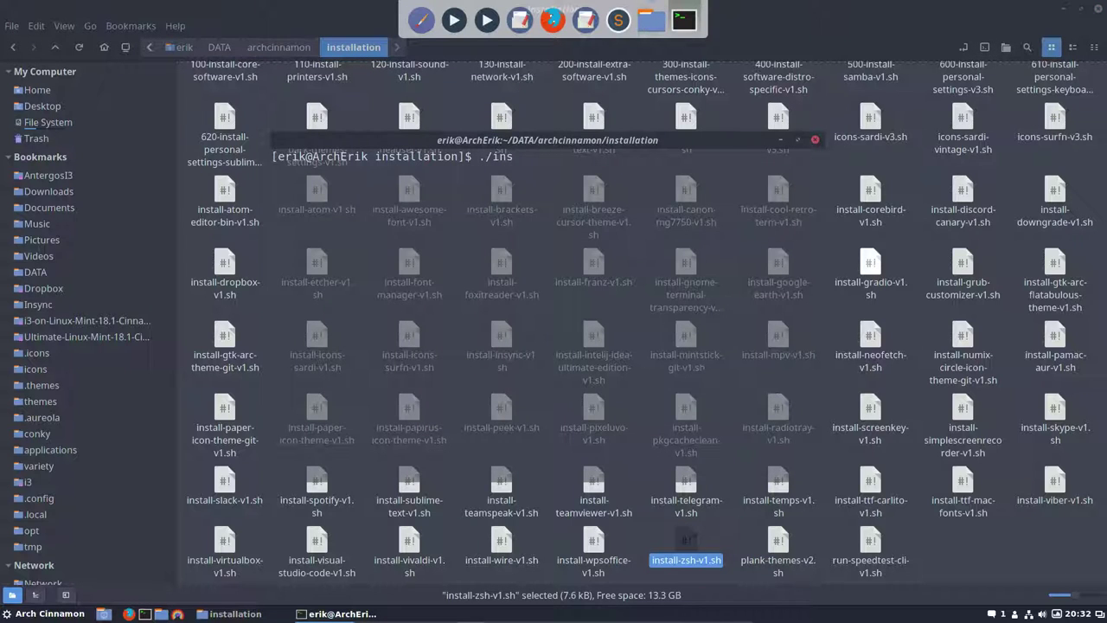
key(Tab)
text(z)
key(Tab)
key(Return)
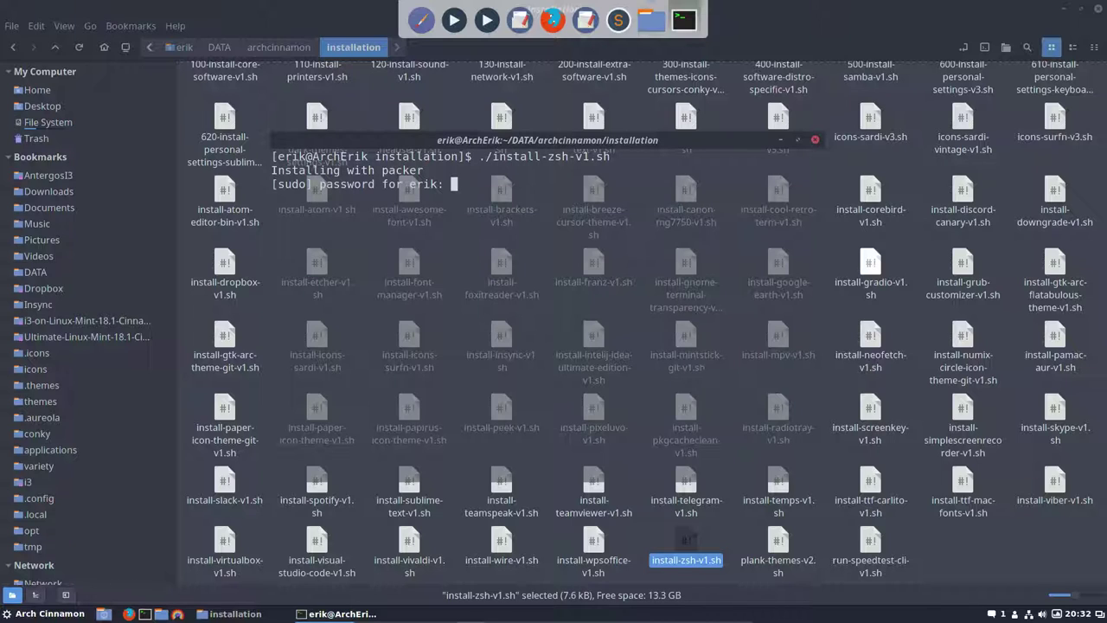
key(Return)
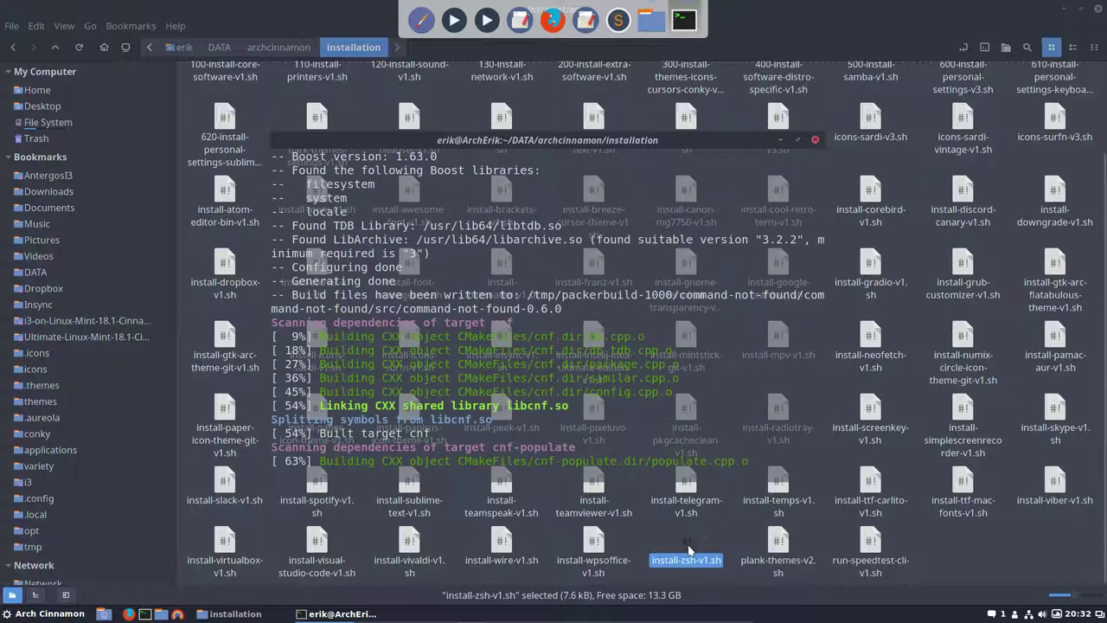
Display the contents of install-zsh-v1.sh in Sublime Text and look through the script to its end.
double_click(687, 554)
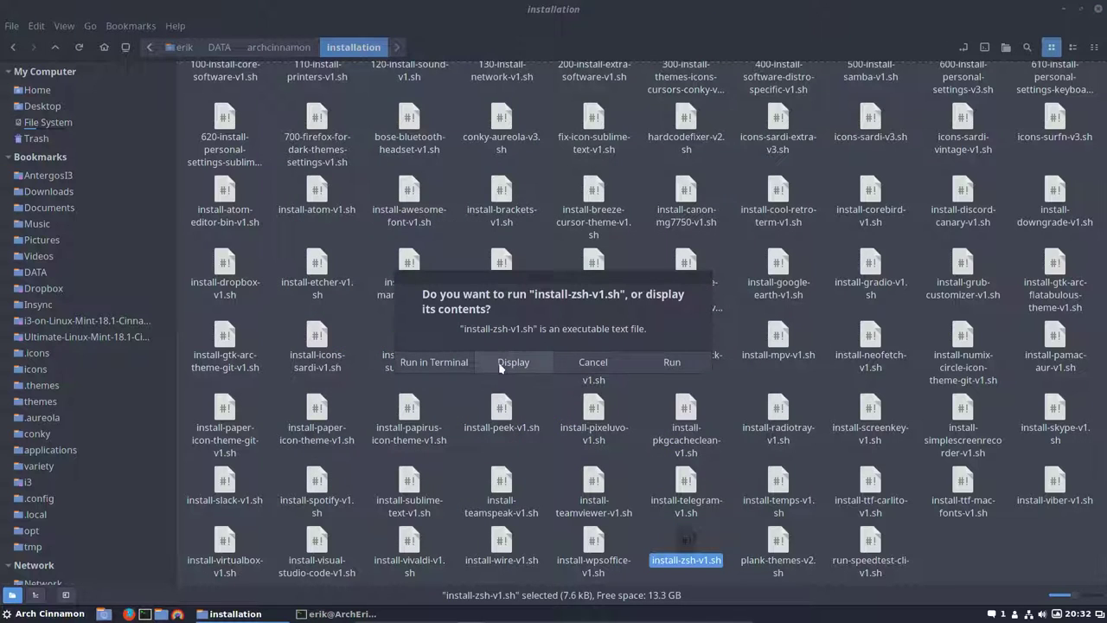
click(510, 362)
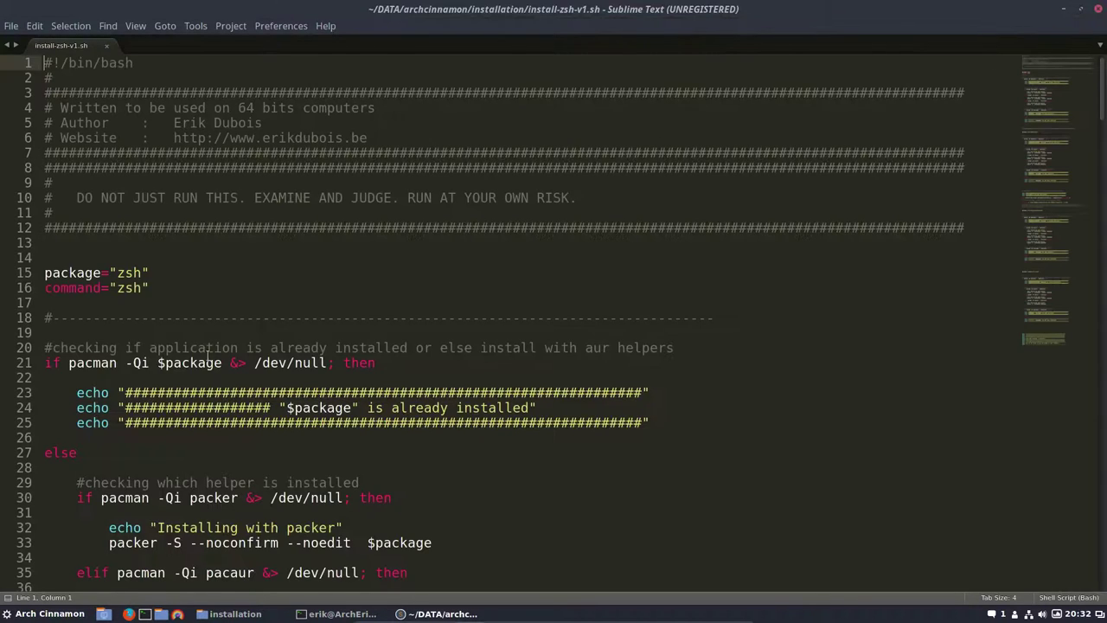
scroll(207, 355, down, 20)
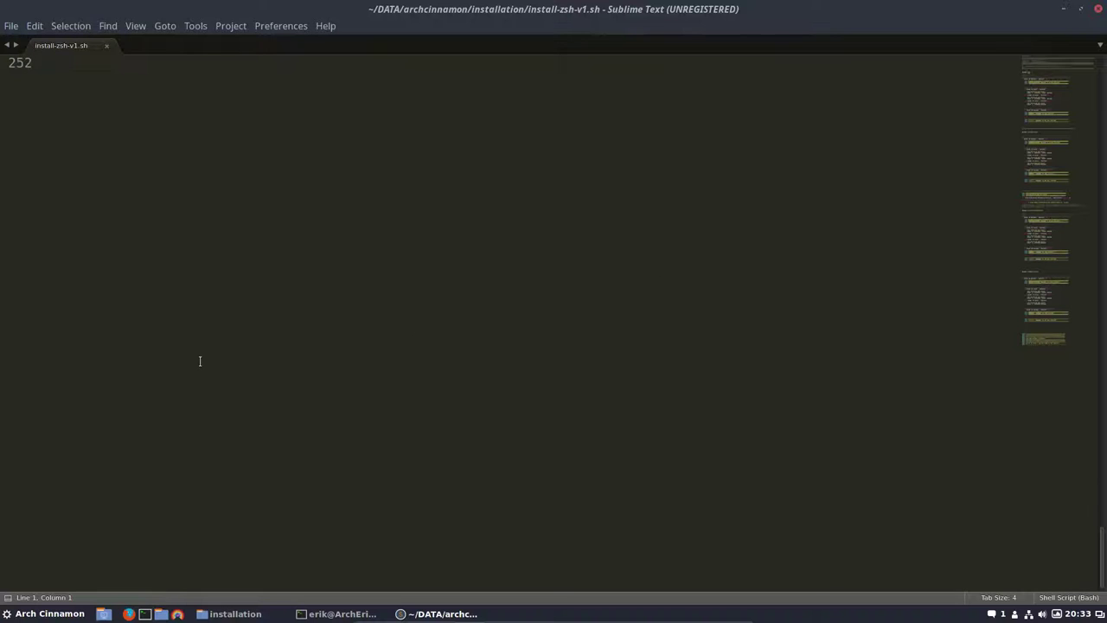
Examine the closing echo lines of install-zsh-v1.sh, highlighting the sudo chsh username -s /bin/zsh command and its username placeholder.
scroll(200, 361, up, 8)
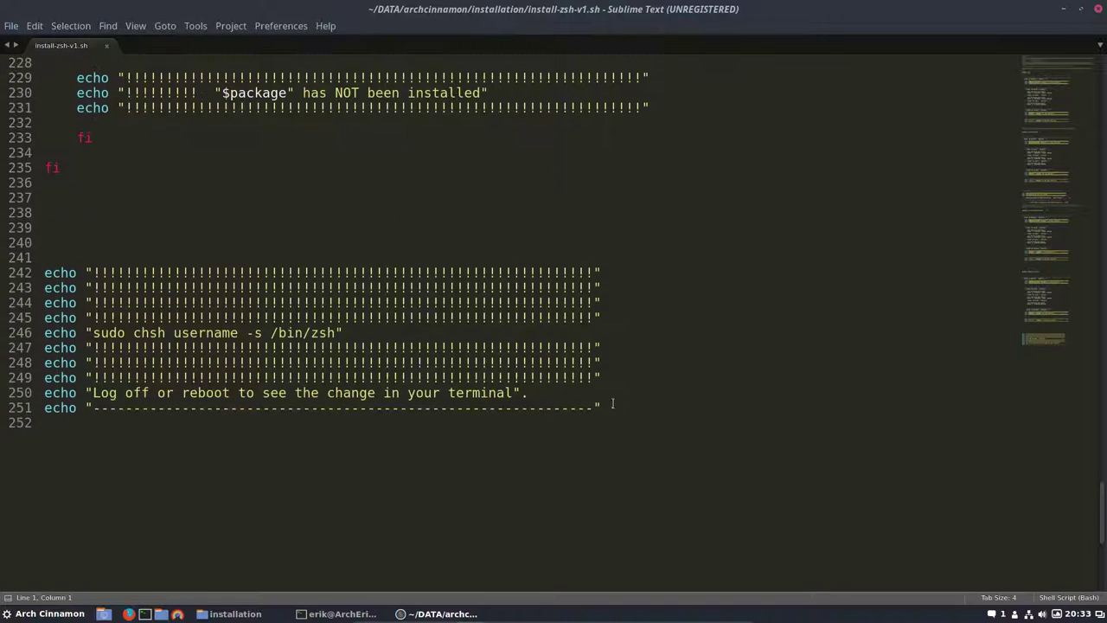
drag(591, 406, 39, 256)
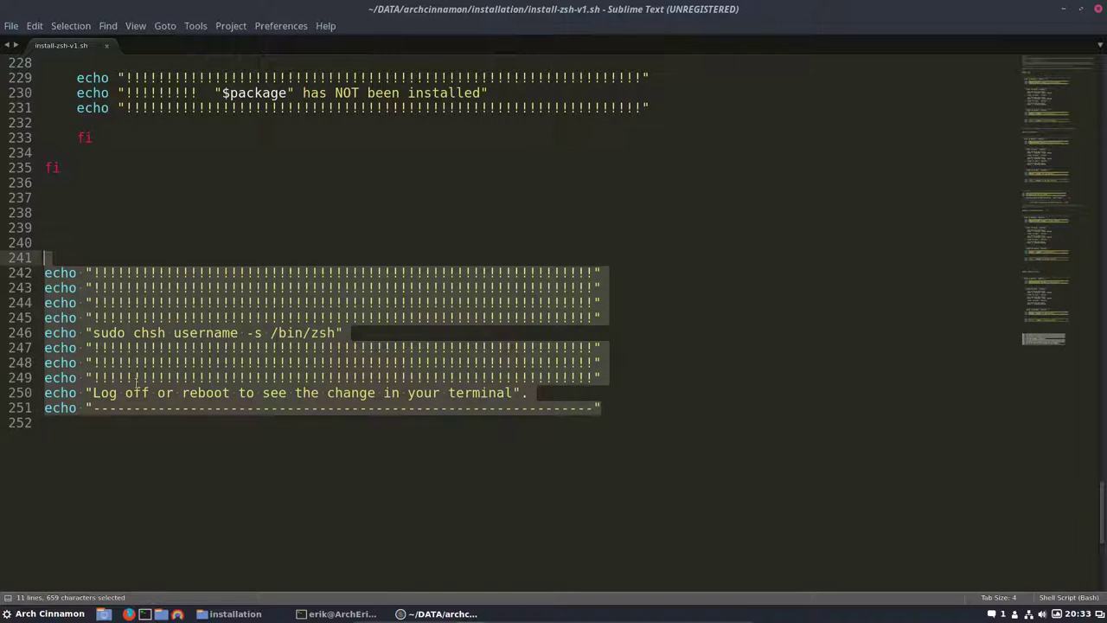
click(123, 321)
drag(95, 332, 239, 332)
click(132, 332)
click(157, 332)
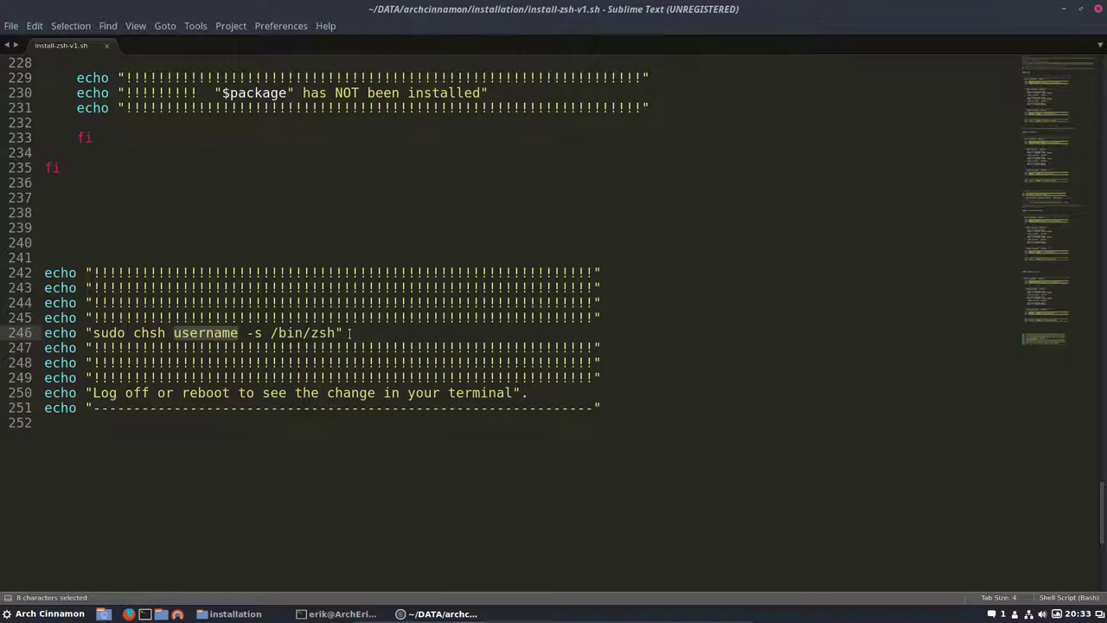
drag(342, 332, 83, 332)
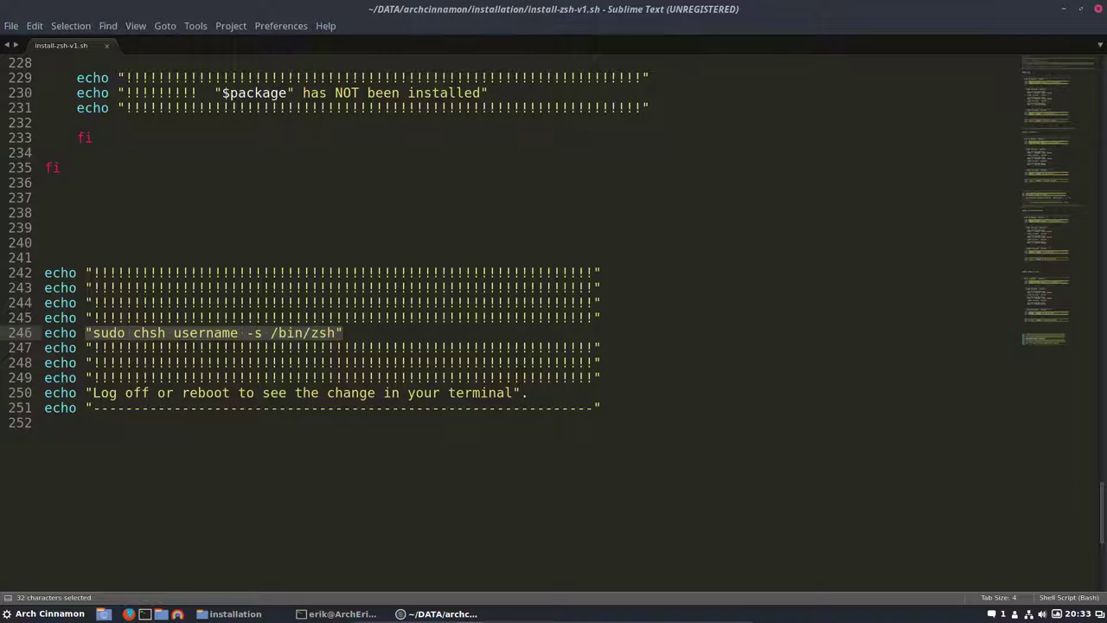
Minimize the script and run sudo chsh with the account's username and -s /bin/zsh in the open terminal.
click(1065, 11)
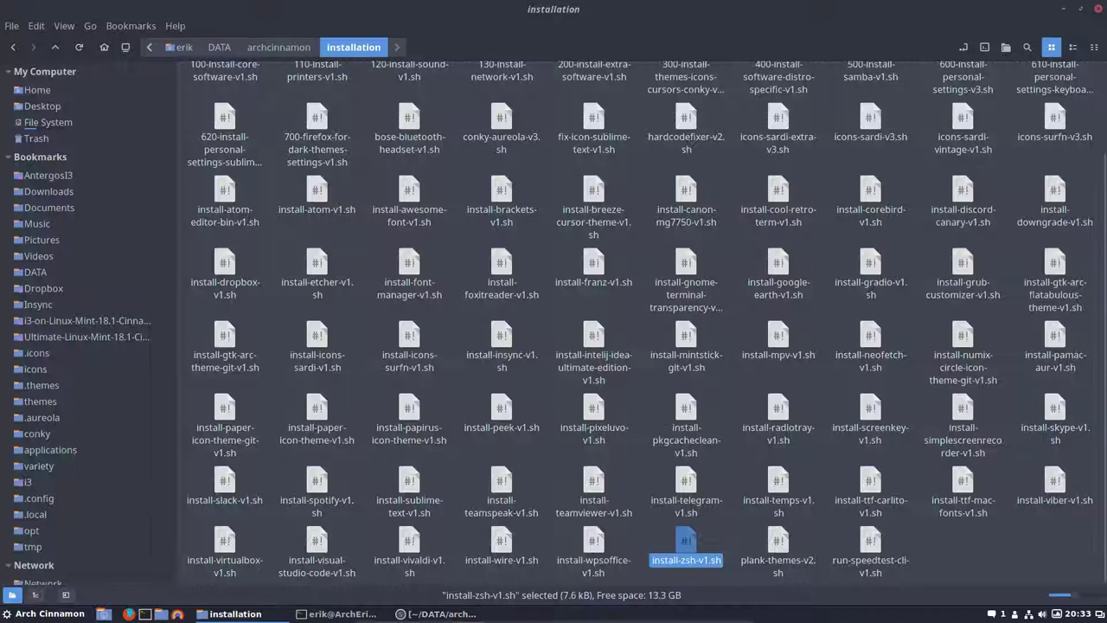
mouse_move(409, 619)
click(337, 614)
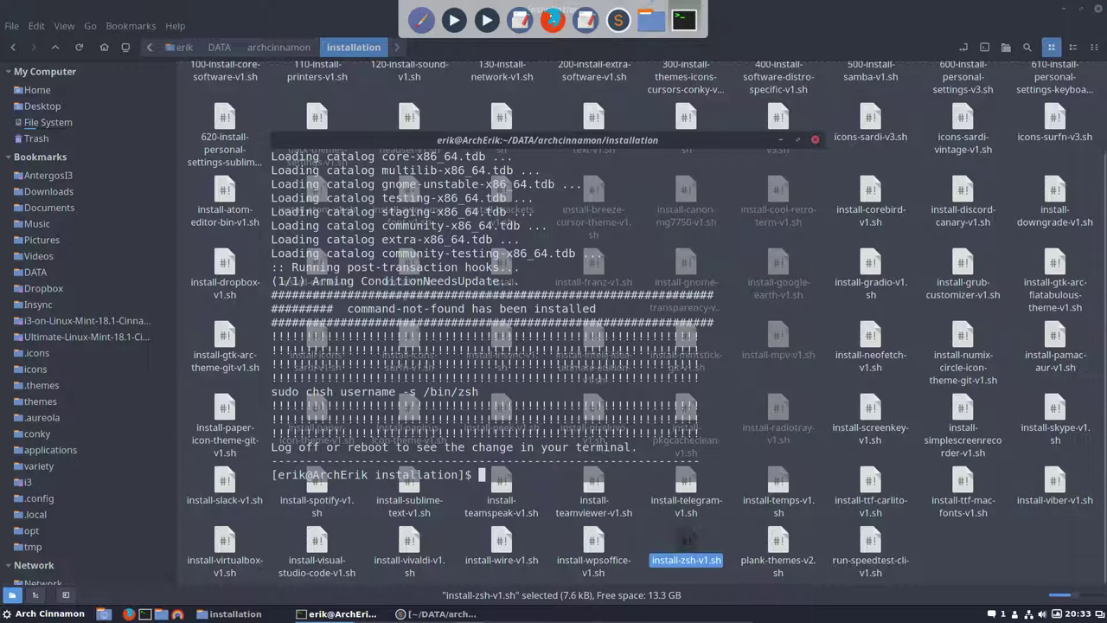
text(sudo ch)
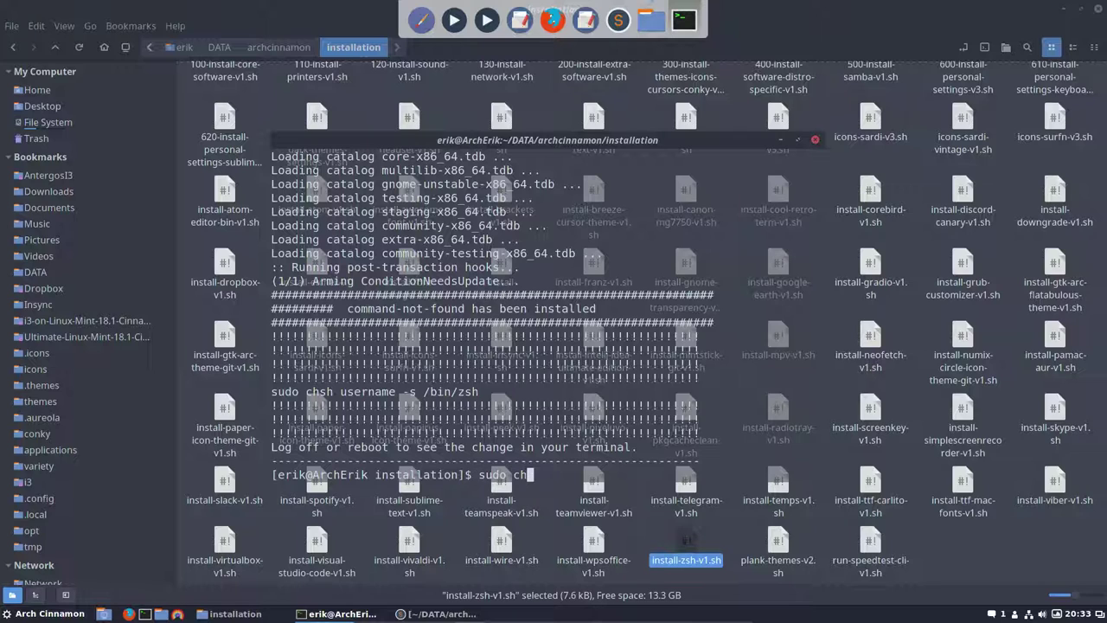
text(sh erik -s /bin/zsh)
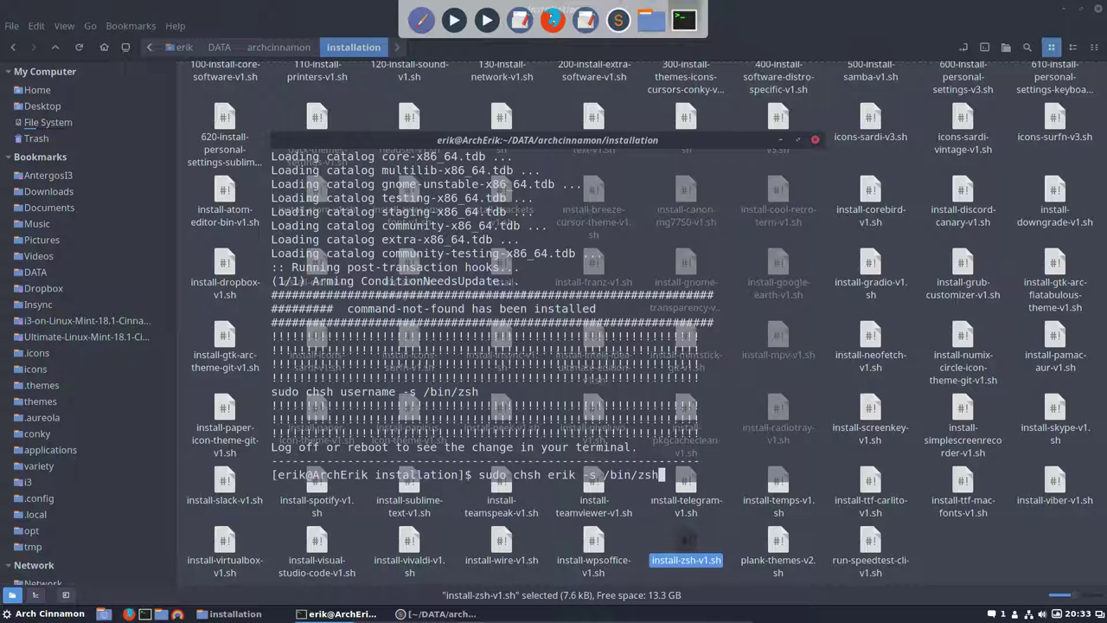
key(Return)
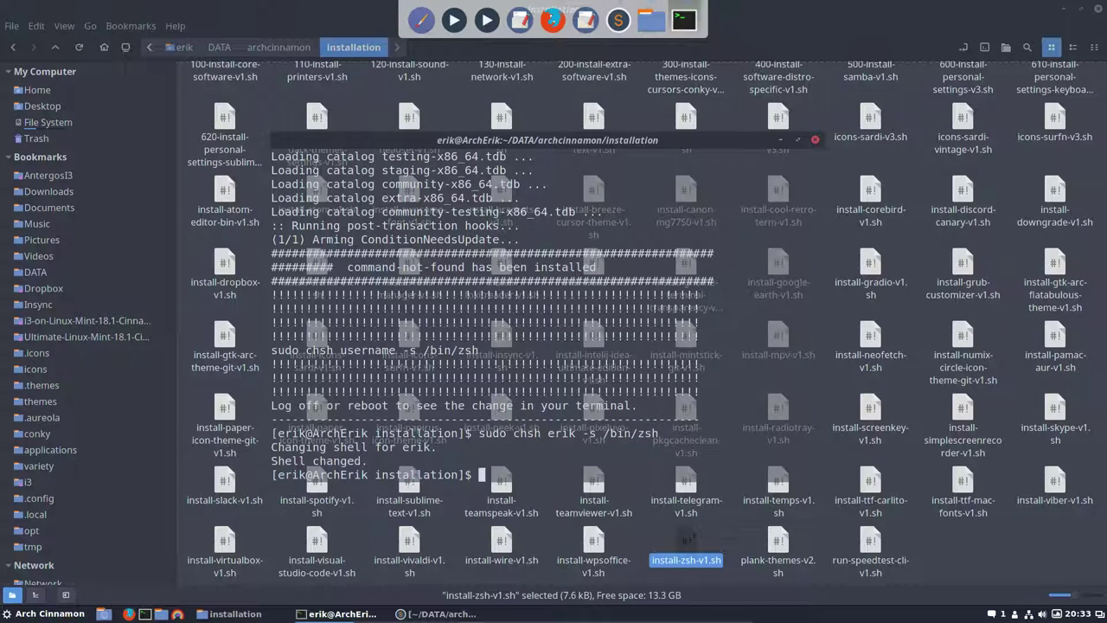
Close the terminal and the installation folder window, and log out of the Cinnamon session.
click(815, 139)
click(1098, 9)
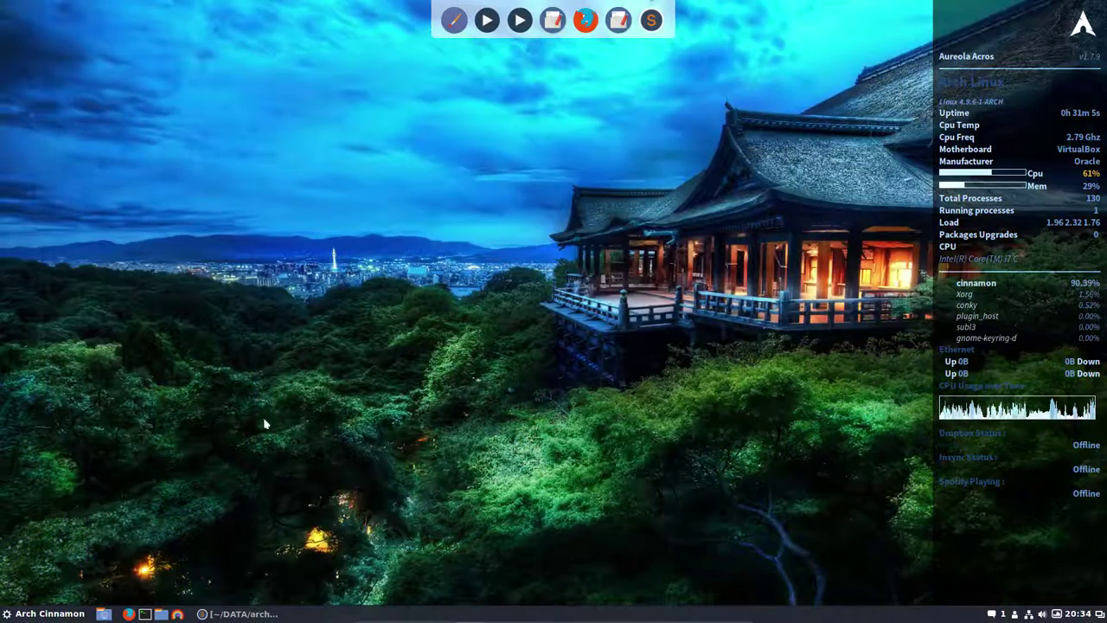
click(48, 613)
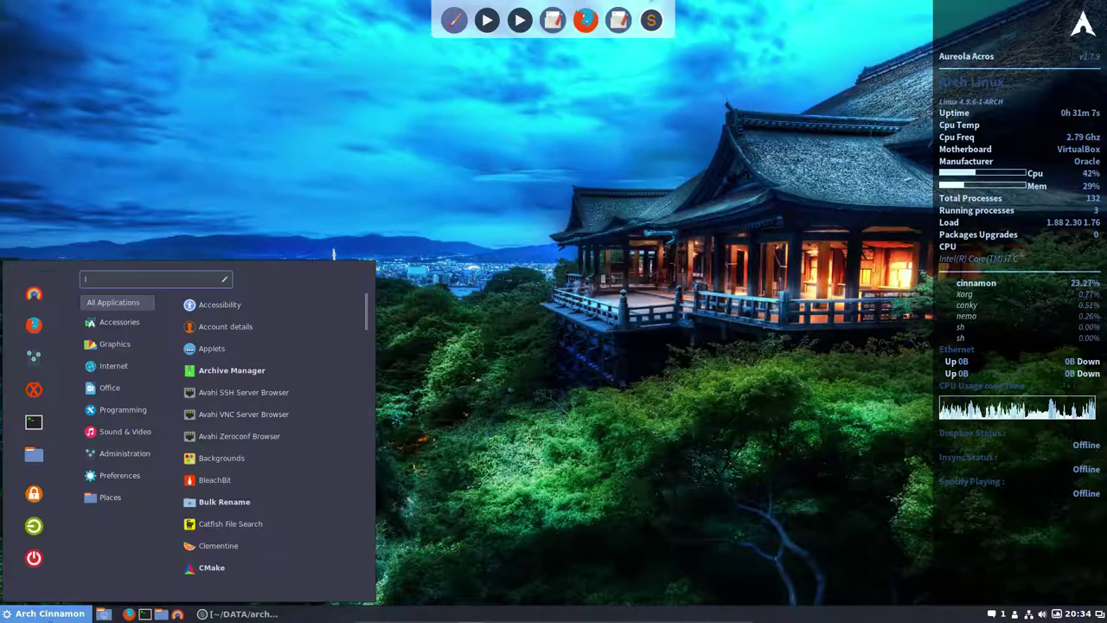
click(34, 525)
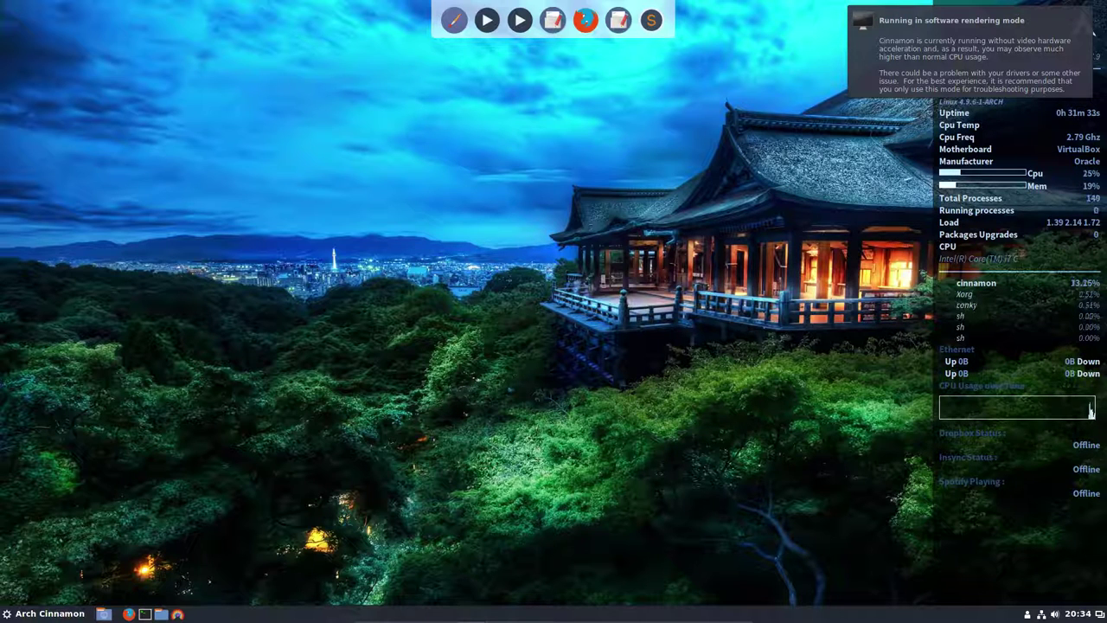
Open three terminal windows to check the random oh-my-zsh theme in each, and close them again.
key(ctrl+alt+t)
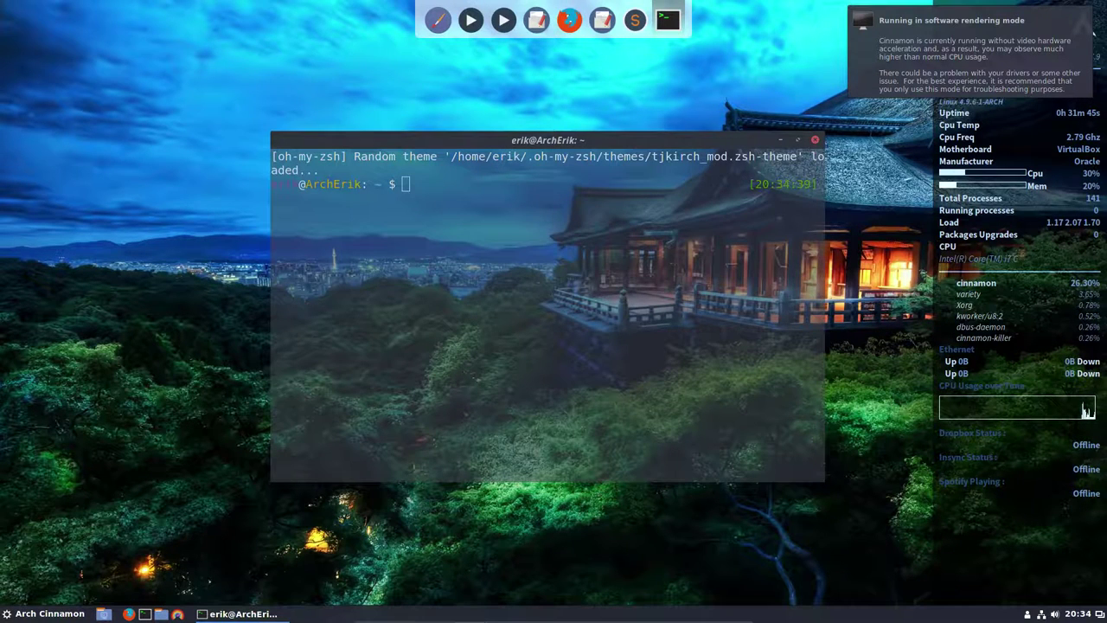
key(ctrl+alt+t)
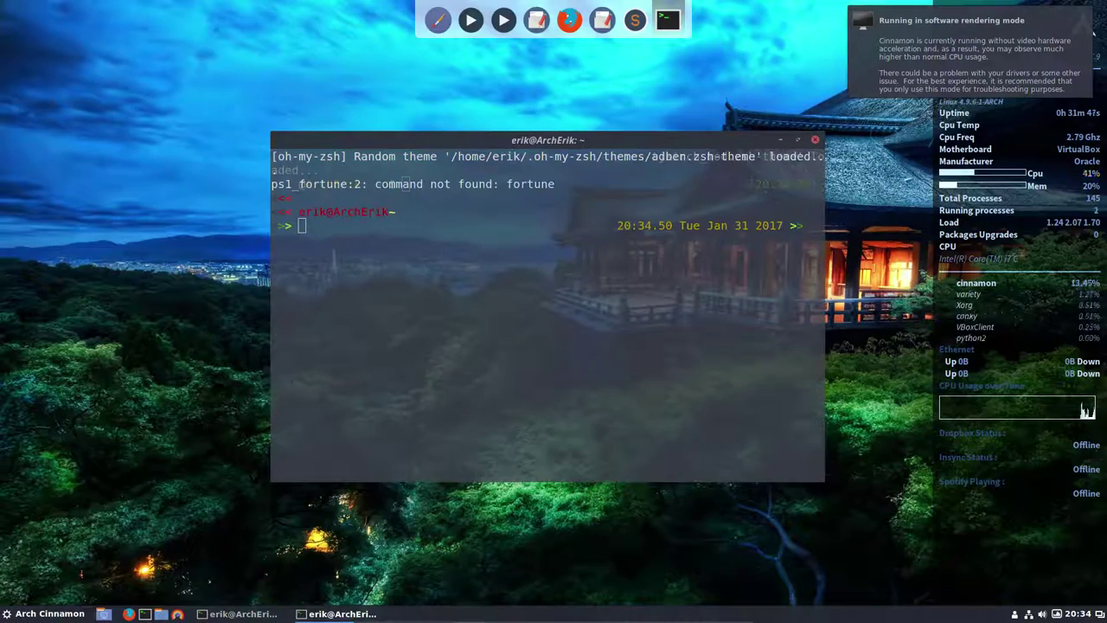
key(ctrl+alt+t)
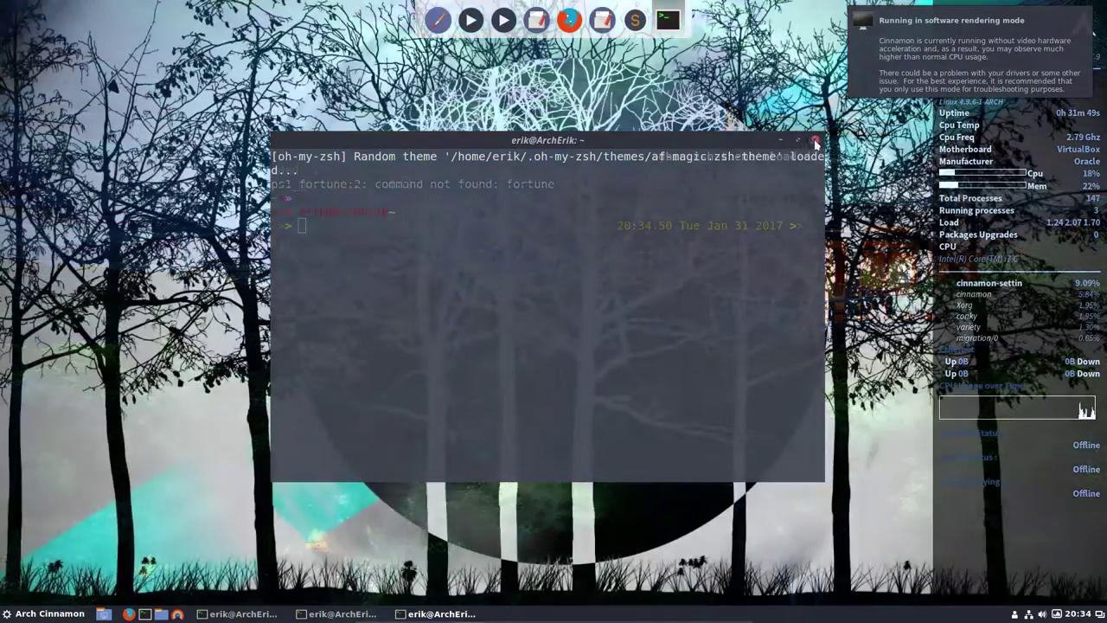
click(814, 139)
click(815, 139)
click(815, 139)
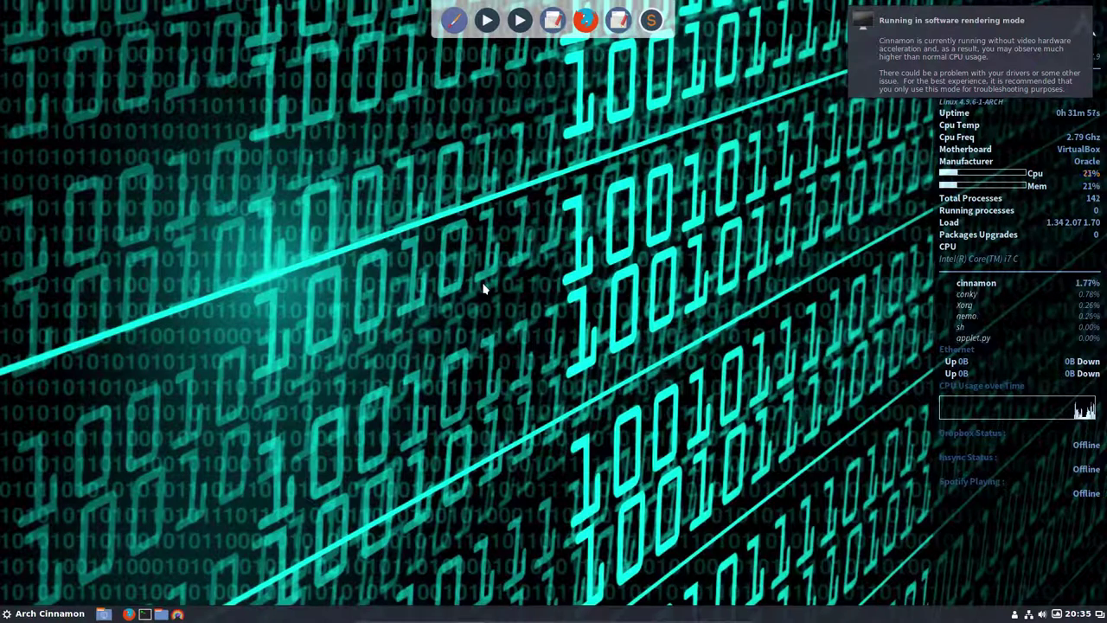
Open a further series of terminal windows to compare the random oh-my-zsh prompt themes.
key(ctrl+alt+t)
key(ctrl+alt+t)
key(ctrl+alt+t)
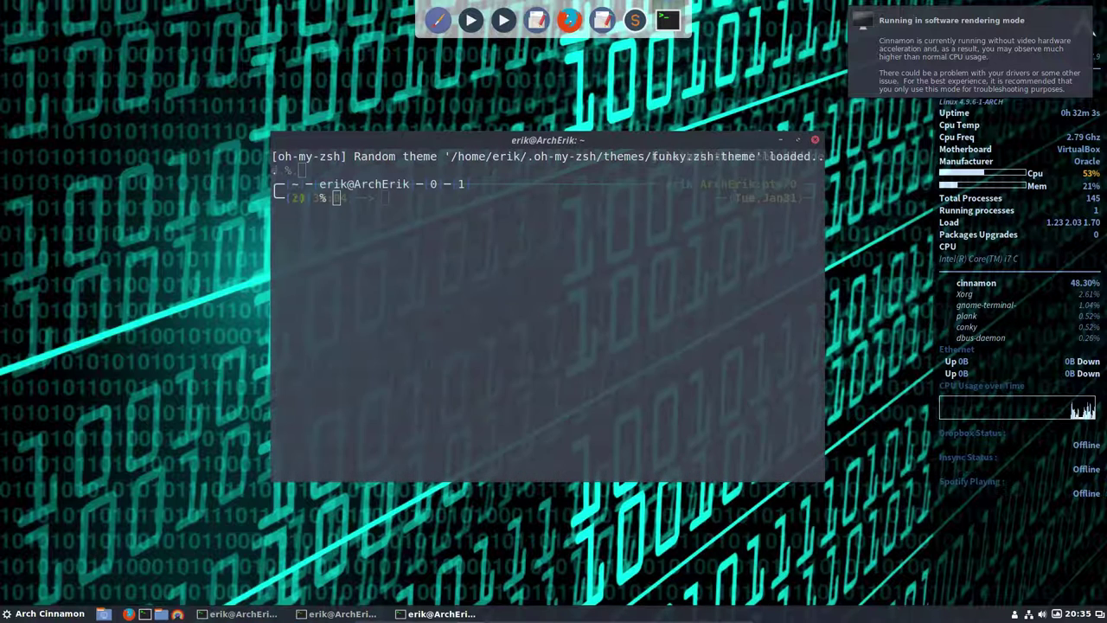
key(ctrl+alt+t)
key(ctrl+alt+t)
key(ctrl+alt+t)
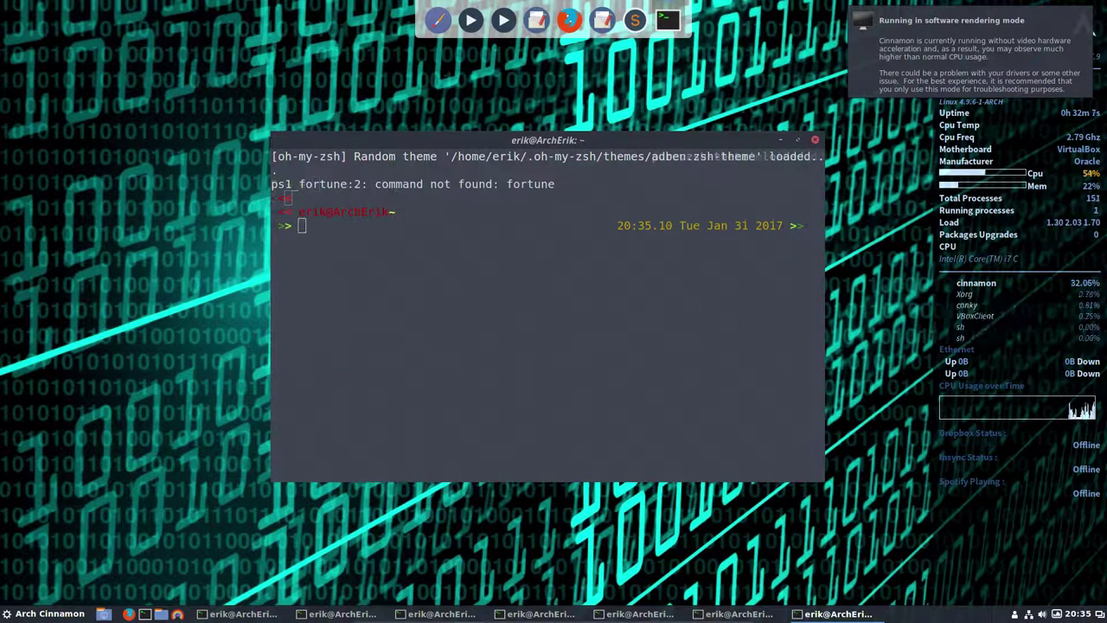
key(ctrl+alt+t)
key(ctrl+alt+t)
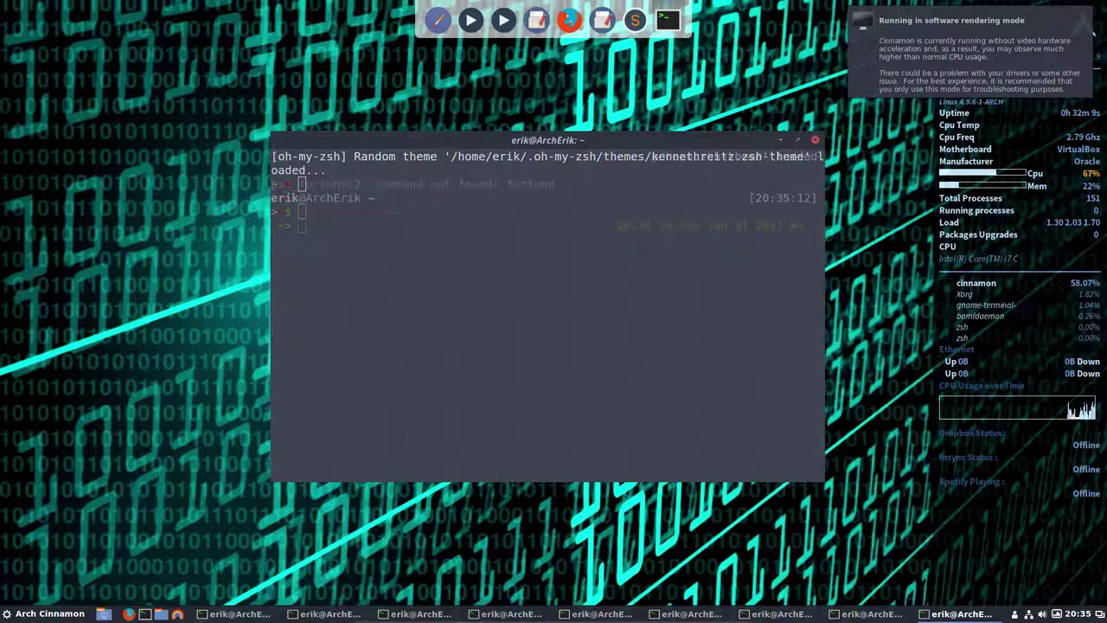
key(ctrl+alt+t)
key(ctrl+alt+t)
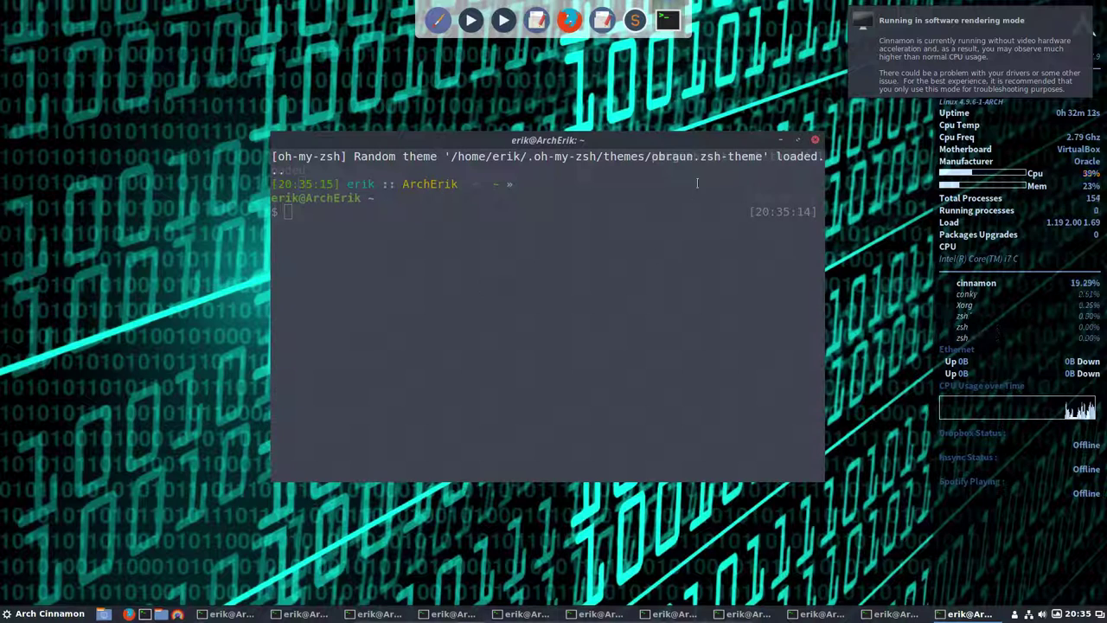
Close all the open terminal windows one after another, viewing the prompt theme of each.
click(815, 140)
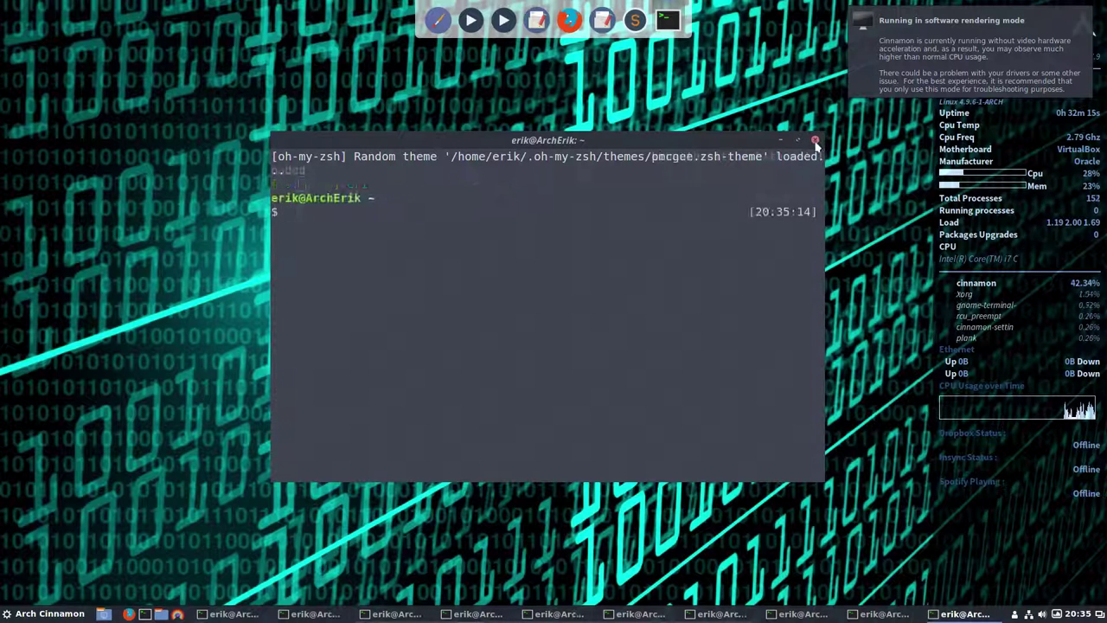
click(816, 140)
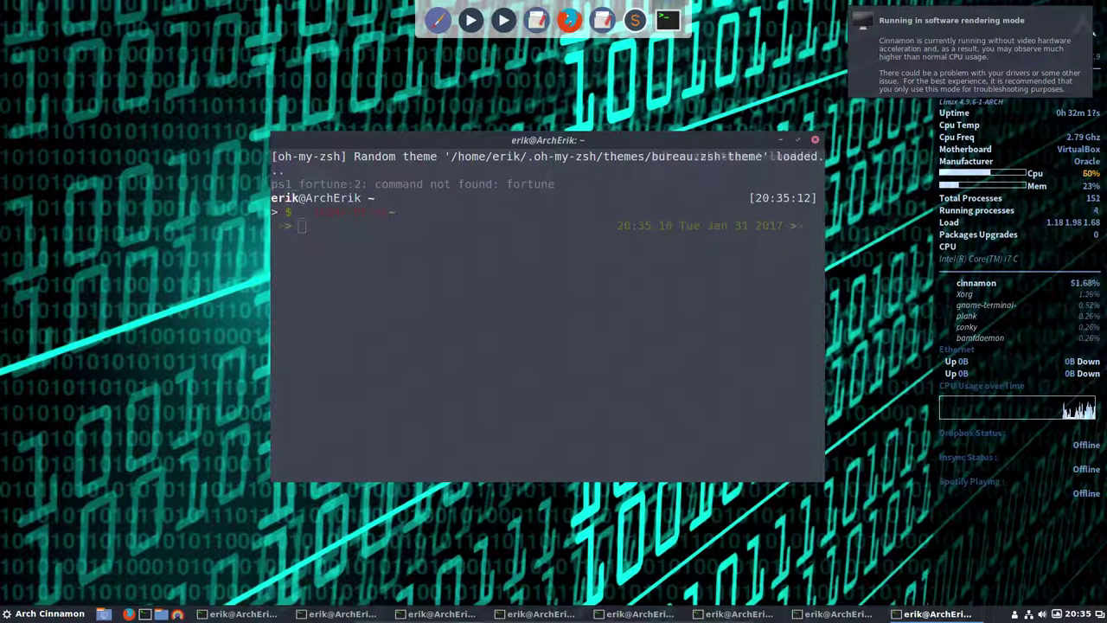
click(815, 140)
click(815, 140)
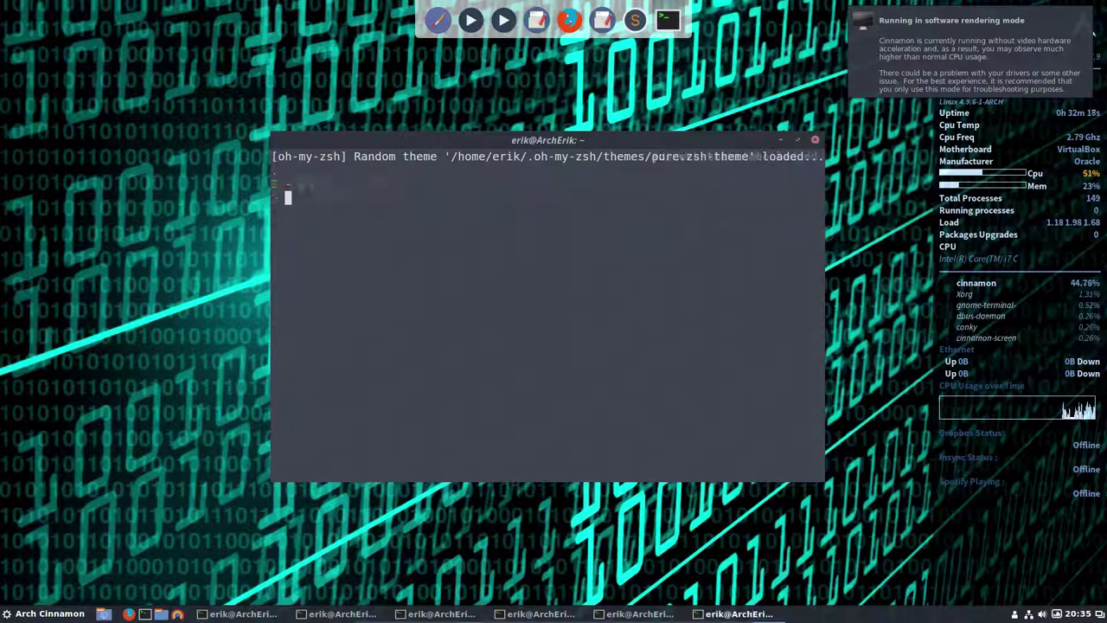
click(815, 141)
click(815, 140)
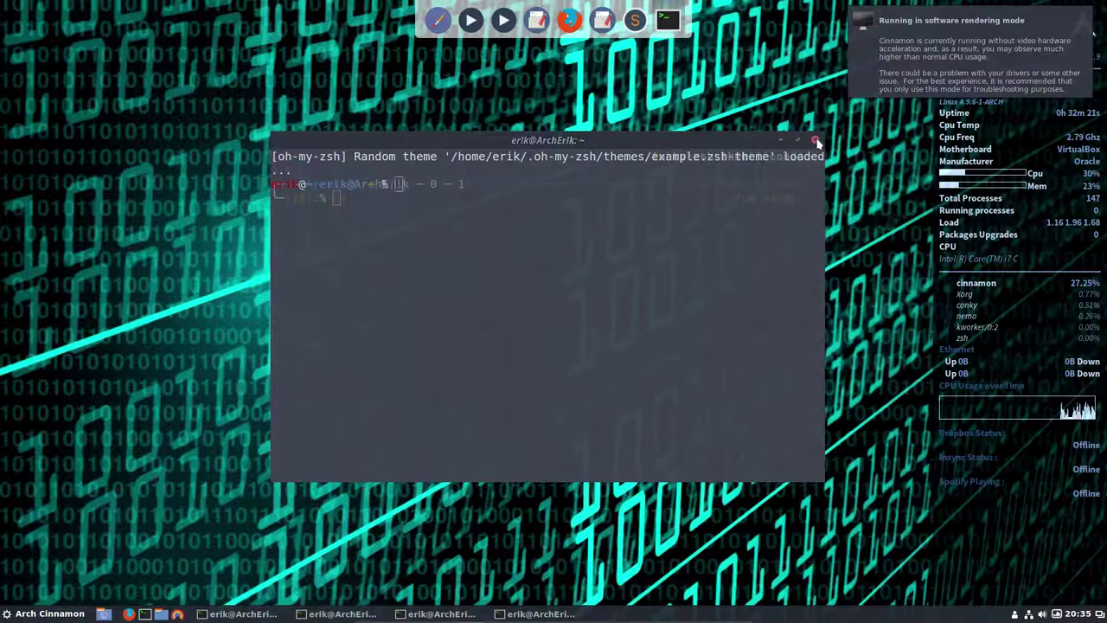
click(816, 140)
click(815, 140)
click(816, 140)
click(815, 140)
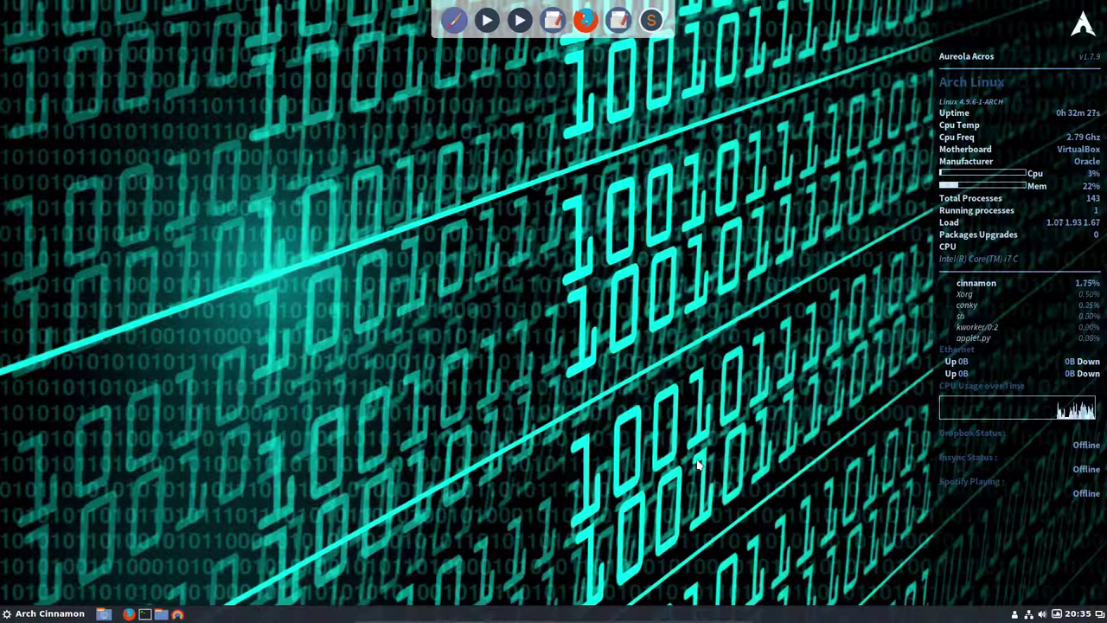
click(73, 613)
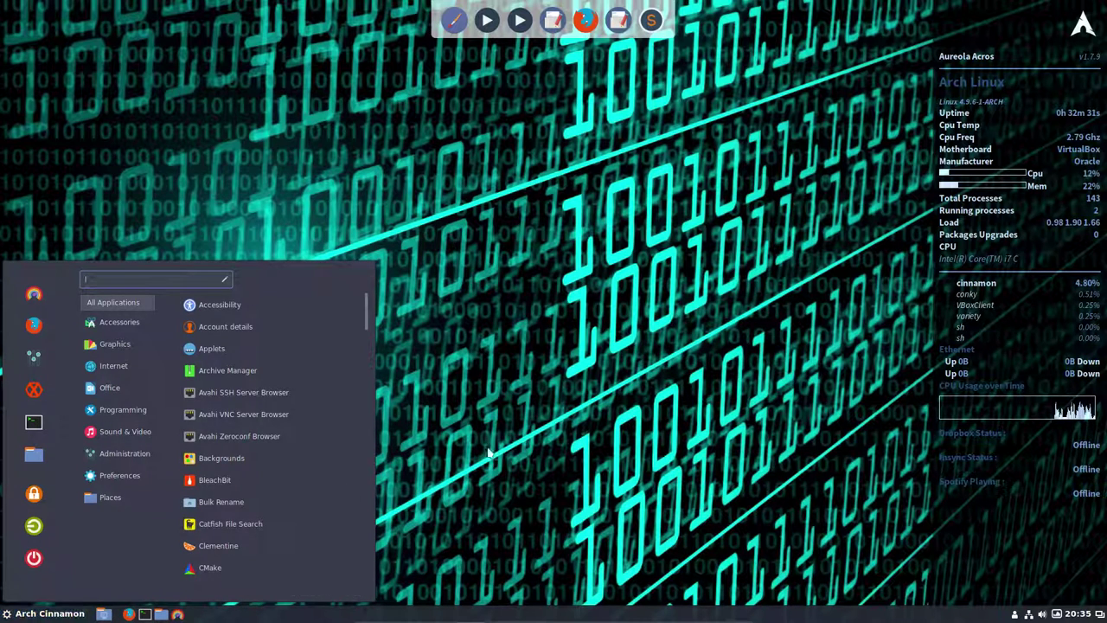
key(Escape)
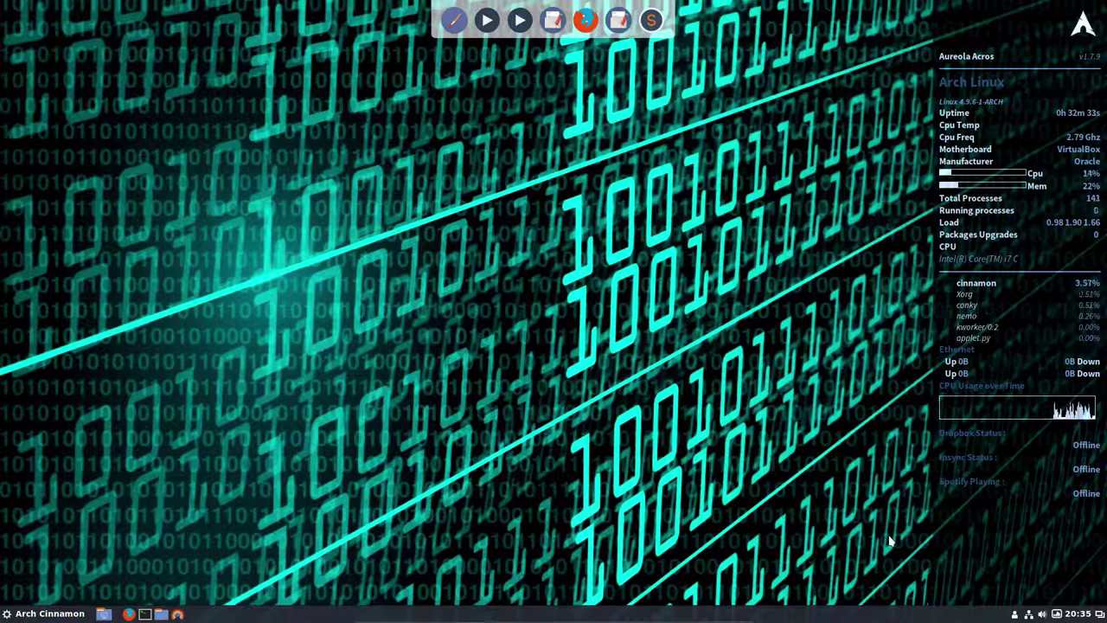
mouse_move(425, 619)
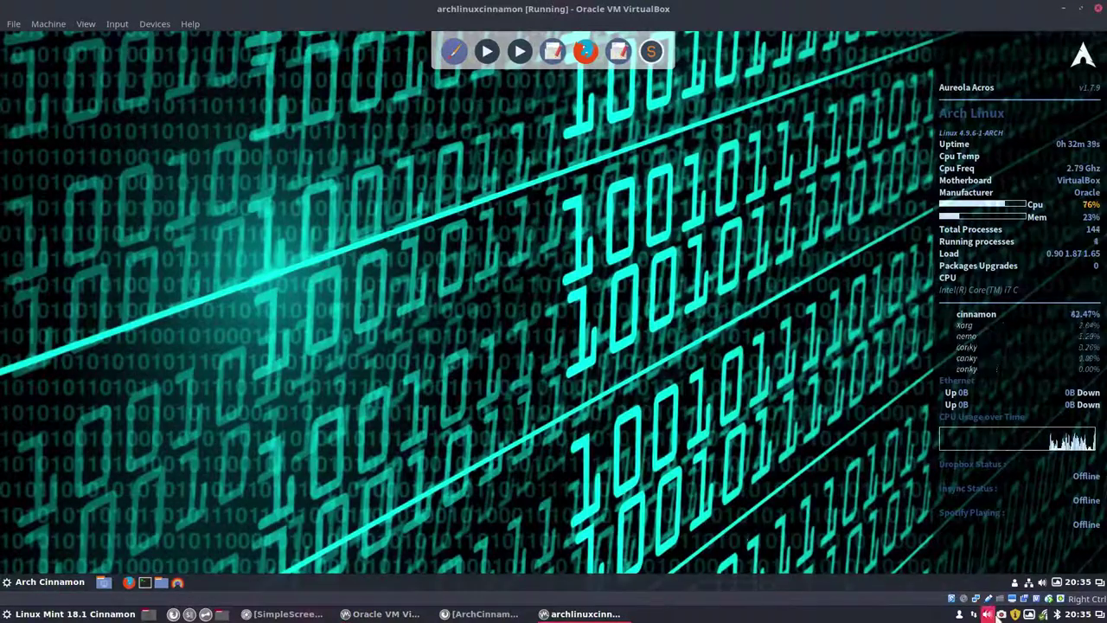
right_click(1000, 615)
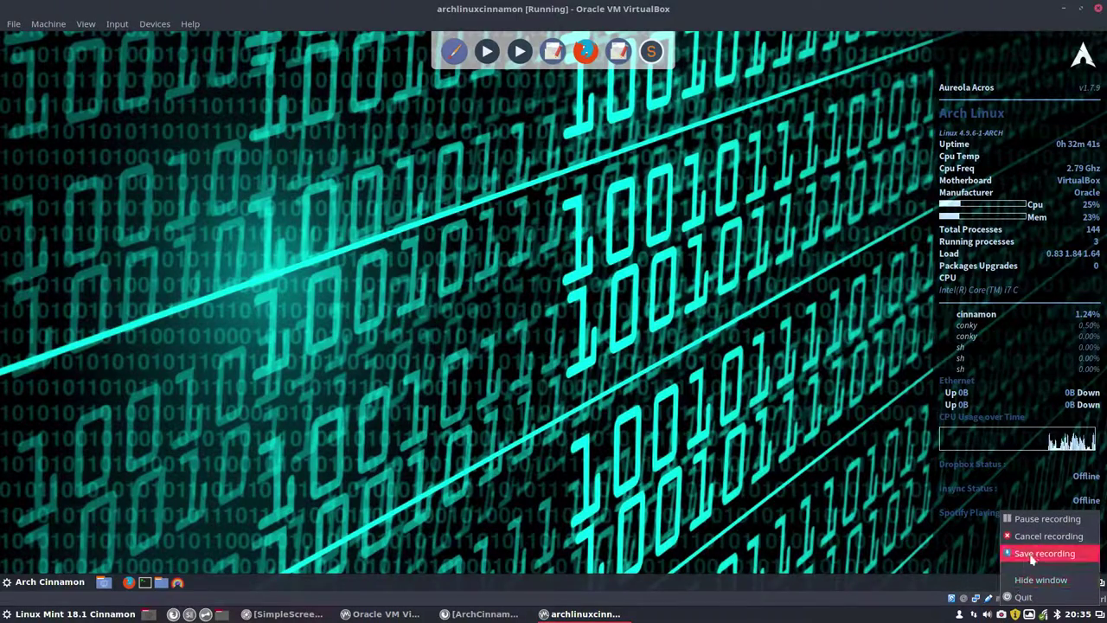